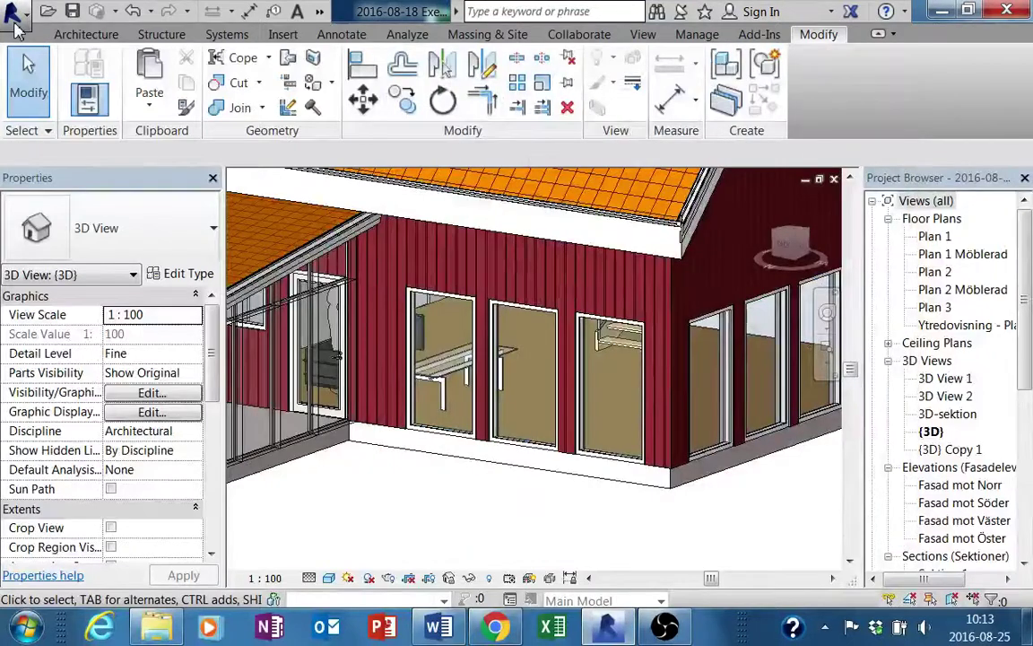
# - Create a new family from the Metric Generic Model.rft template
pyautogui.click(13, 14)
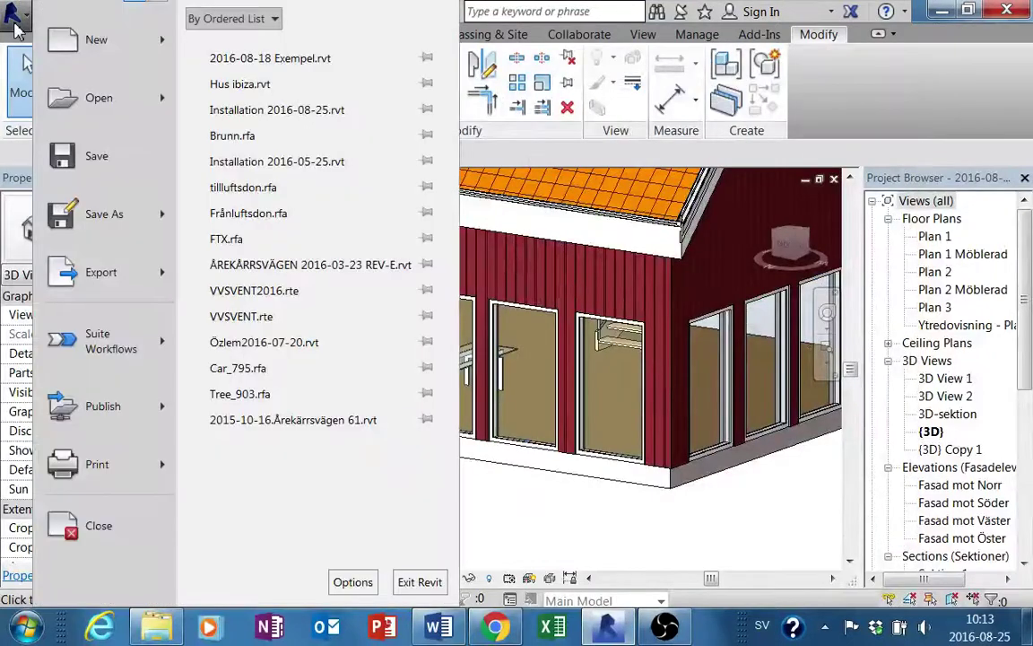
pyautogui.moveTo(97, 39)
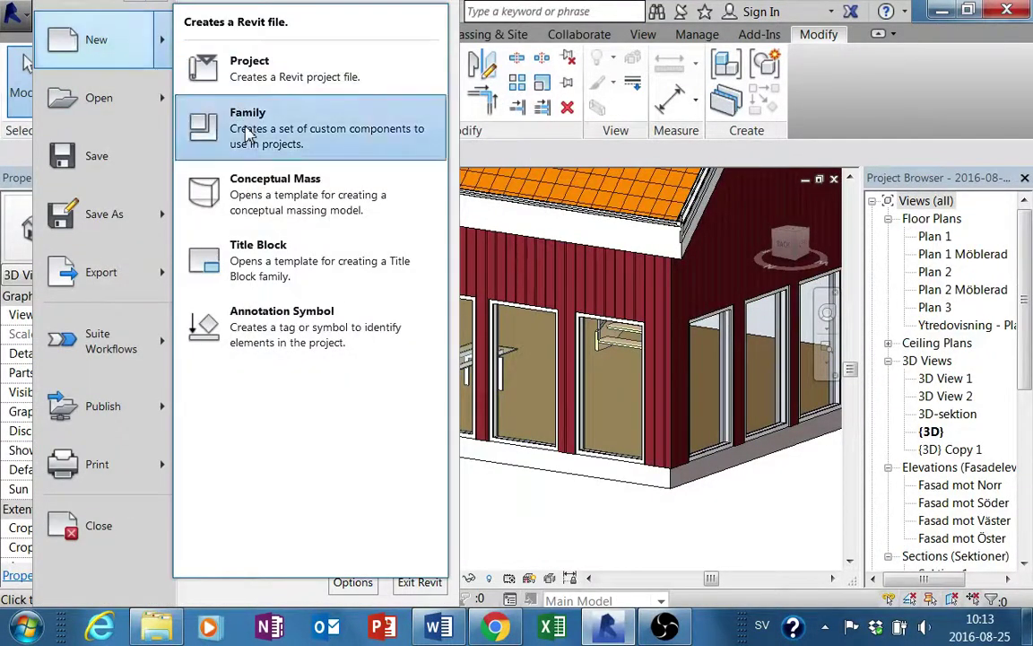
pyautogui.click(249, 132)
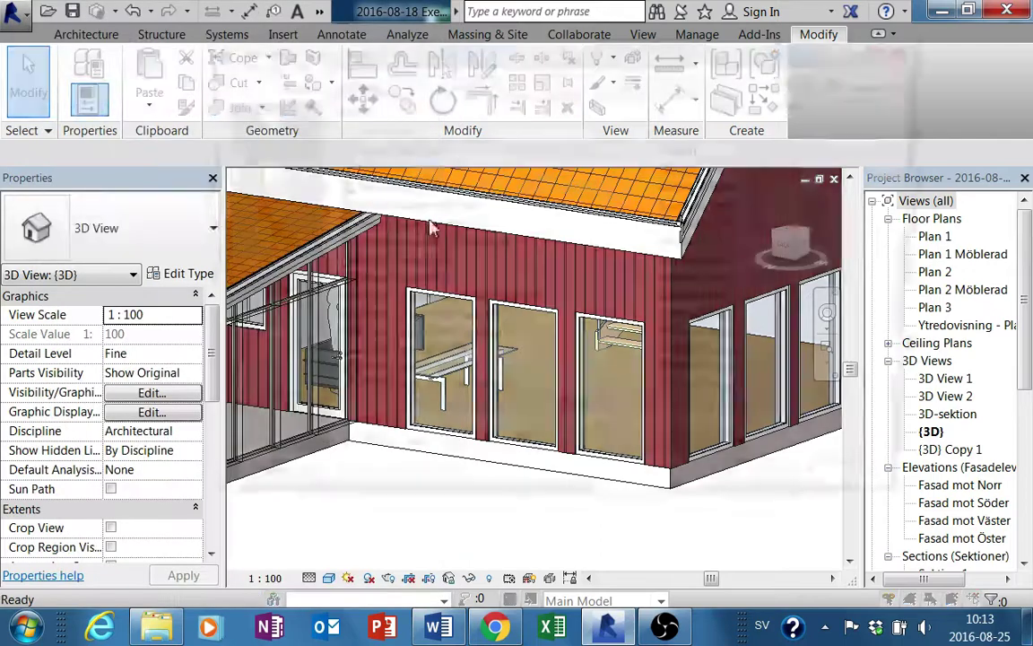
pyautogui.moveTo(473, 60); pyautogui.dragTo(295, 47)
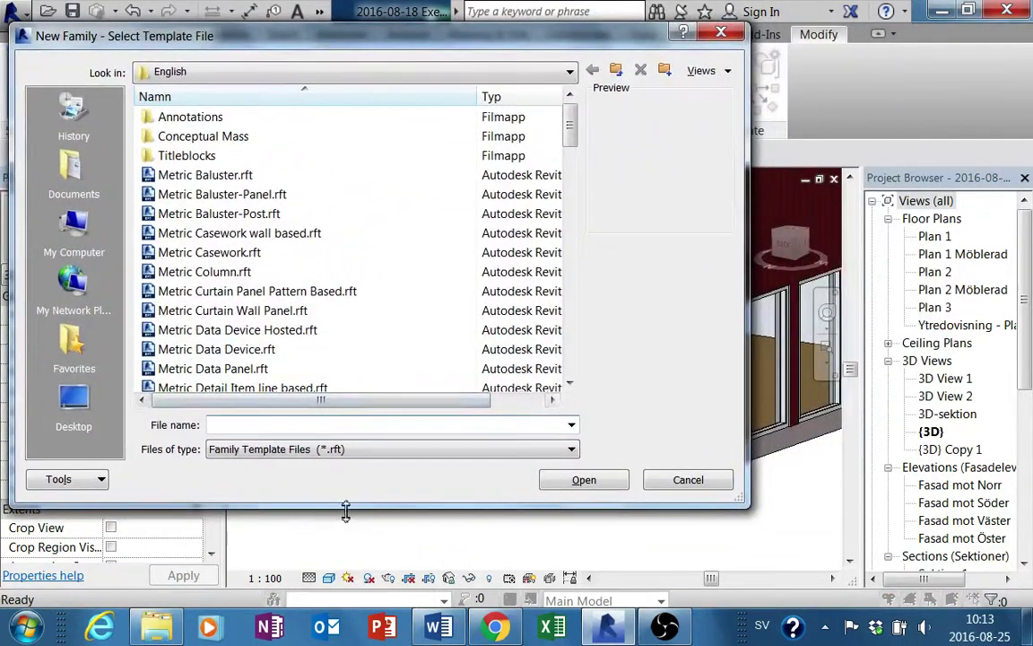
pyautogui.moveTo(345, 510); pyautogui.dragTo(344, 608)
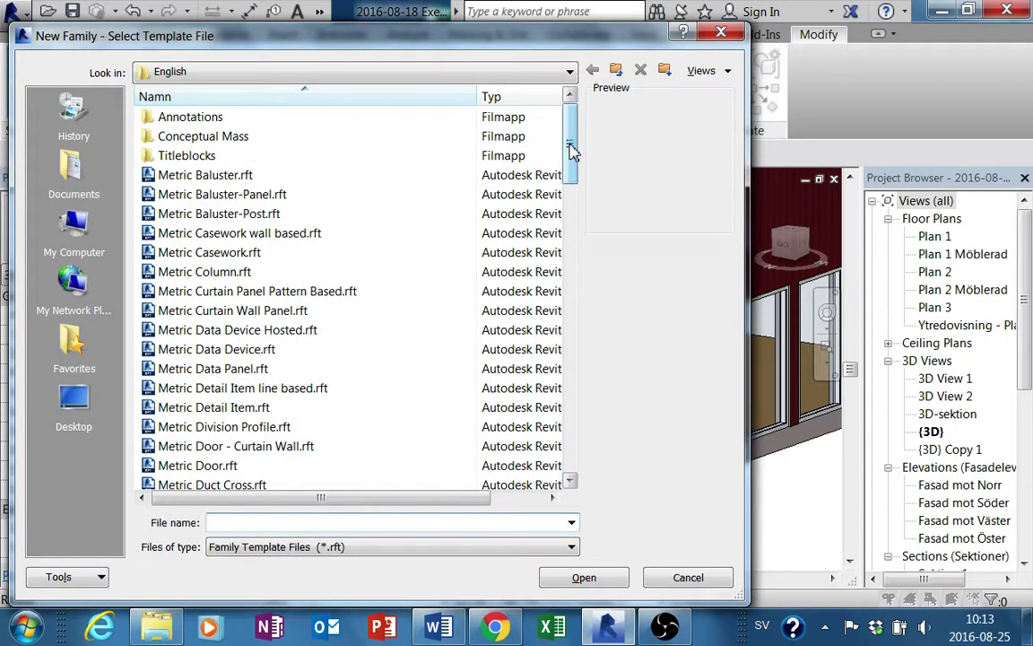
pyautogui.moveTo(571, 151); pyautogui.dragTo(572, 187)
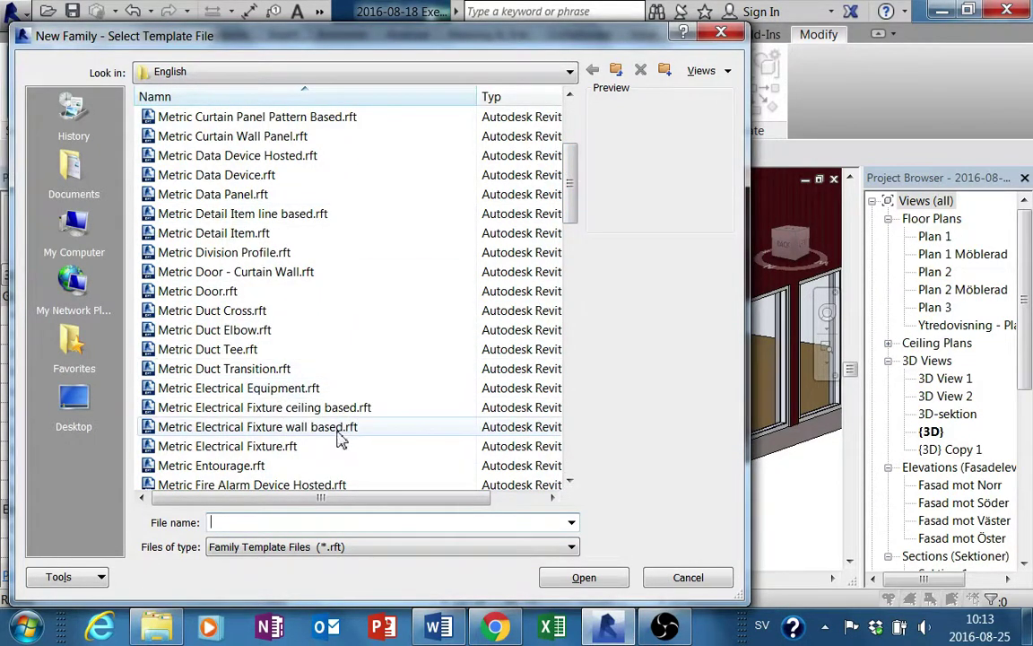
pyautogui.moveTo(579, 199); pyautogui.dragTo(579, 258)
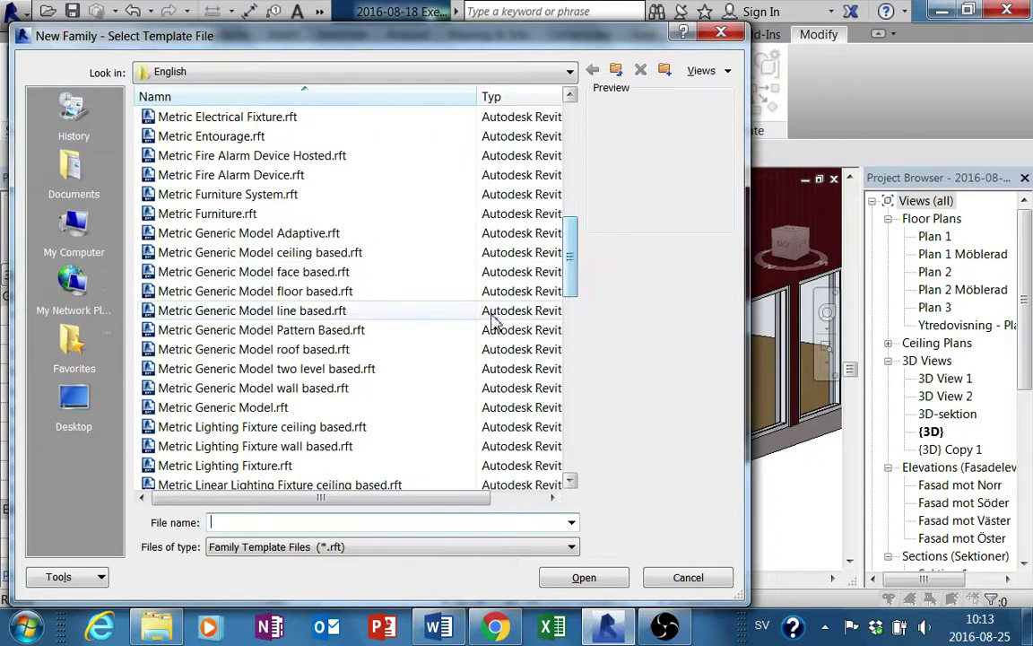
pyautogui.click(269, 407)
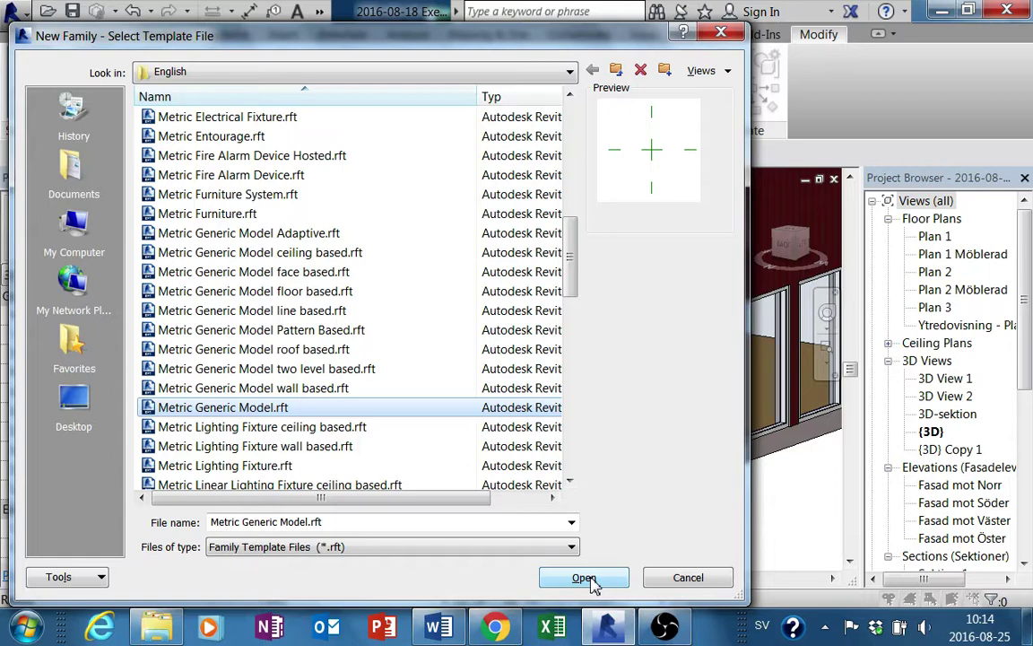
pyautogui.click(588, 580)
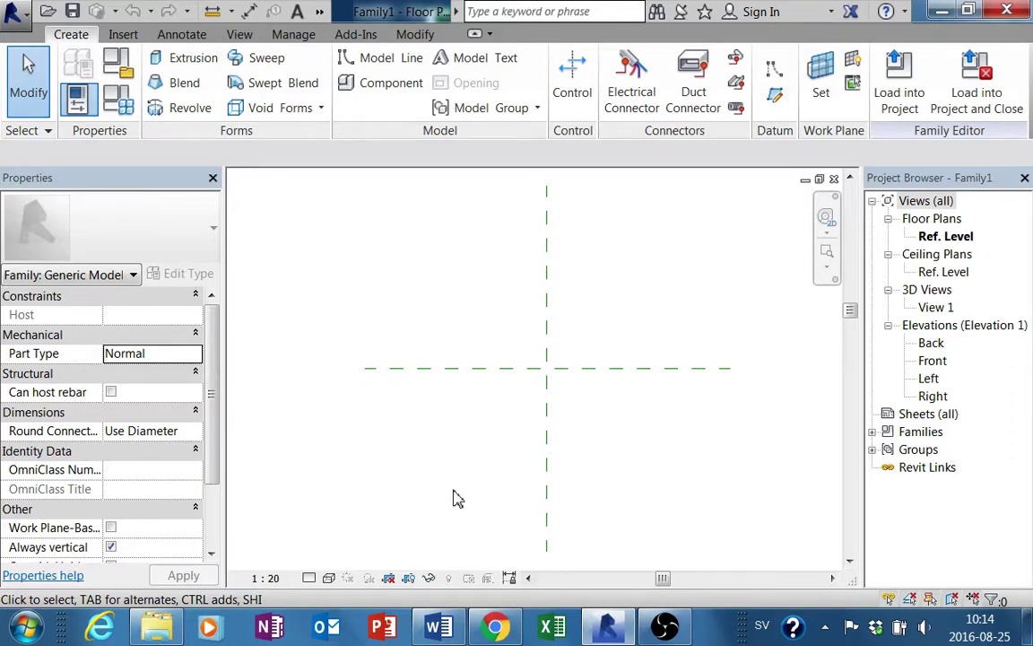
# - Sketch a rectangular extrusion profile on the Ref. Level plan
pyautogui.scroll(-2, 404, 409)
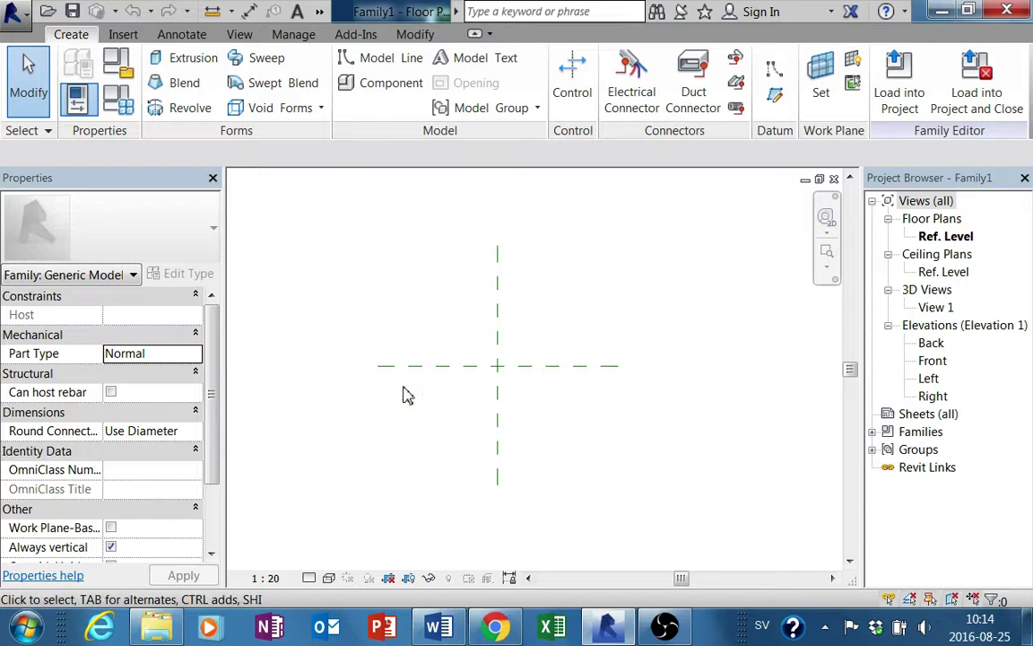
pyautogui.click(159, 60)
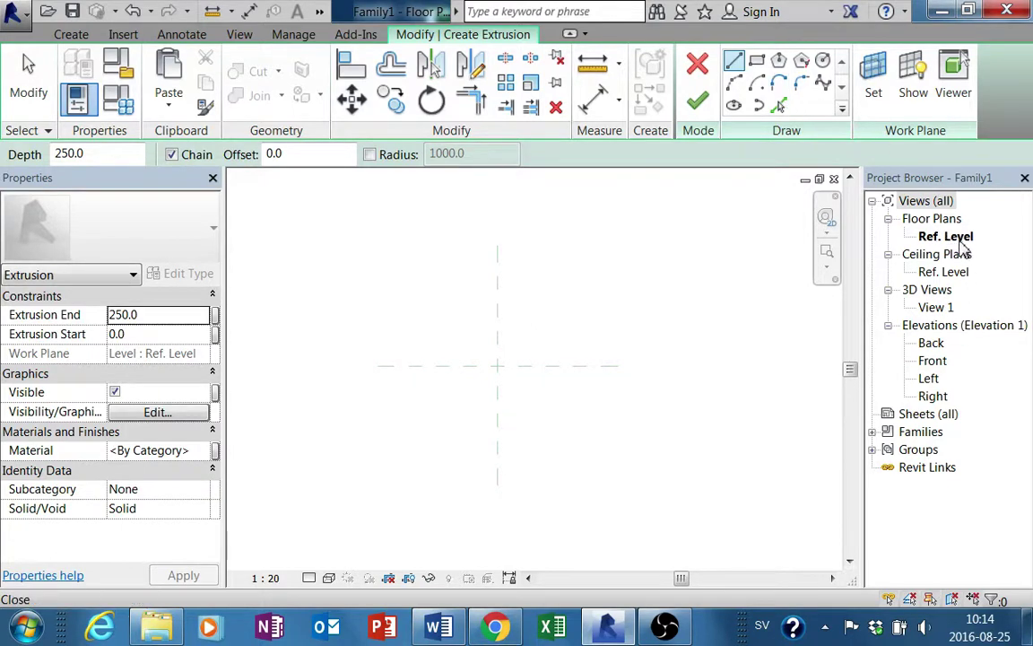
pyautogui.click(756, 60)
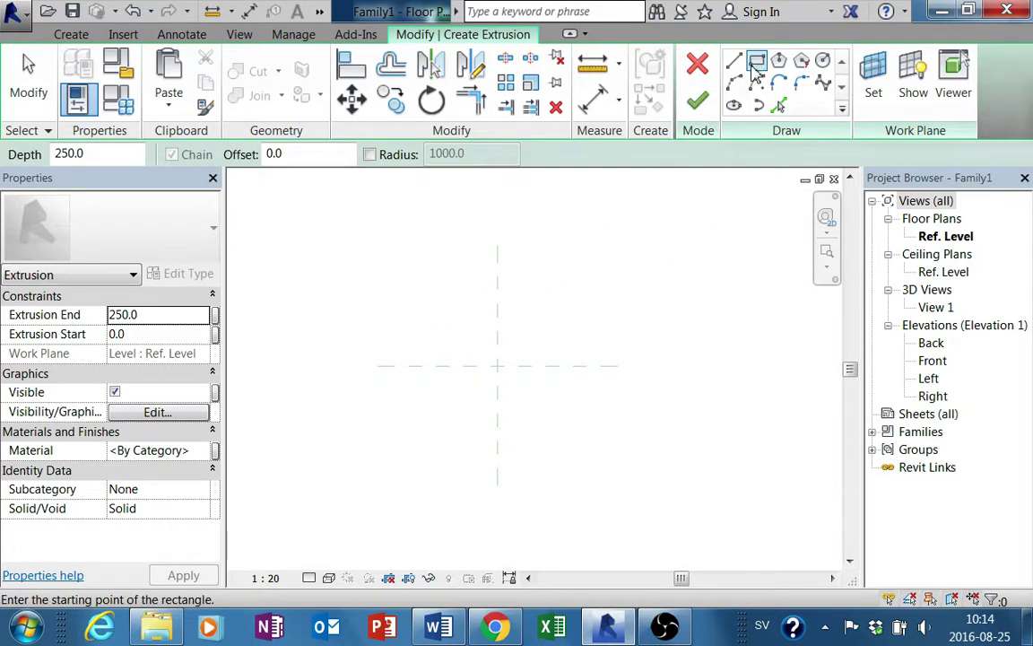
pyautogui.click(384, 293)
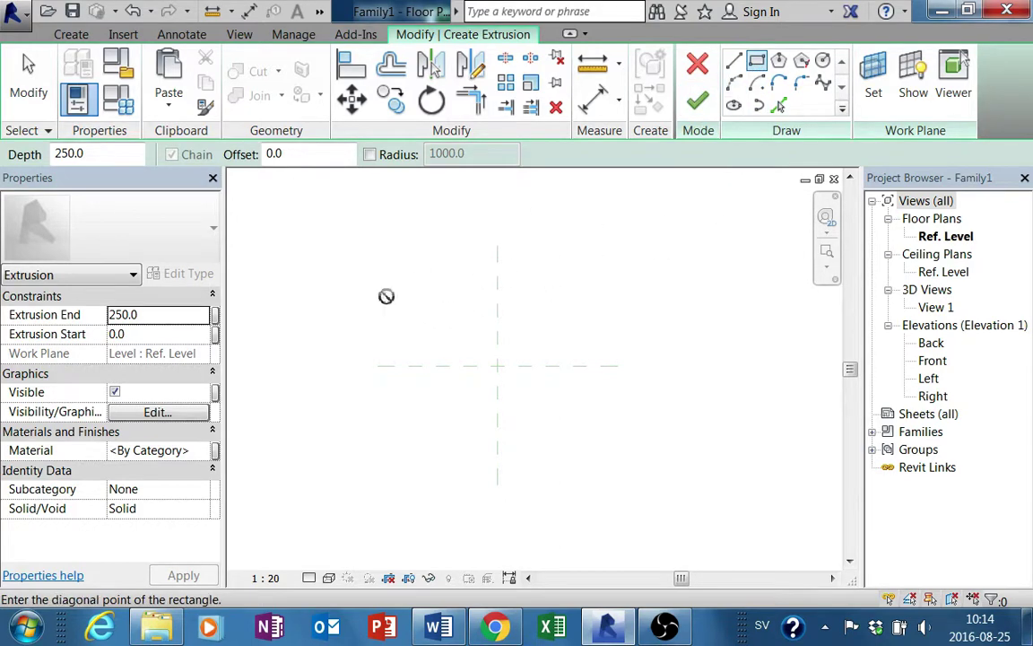
pyautogui.click(613, 442)
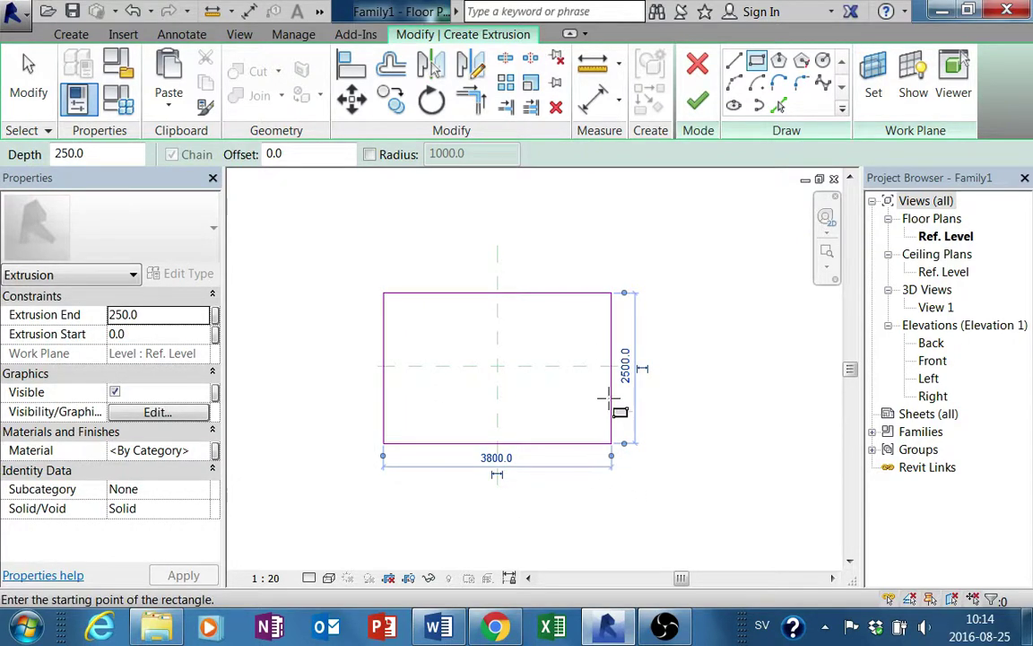
pyautogui.press('Escape')
pyautogui.press('Escape')
# - Resize the rectangle to about 1740 by 1000 and finish the 250 mm extrusion
pyautogui.click(506, 291)
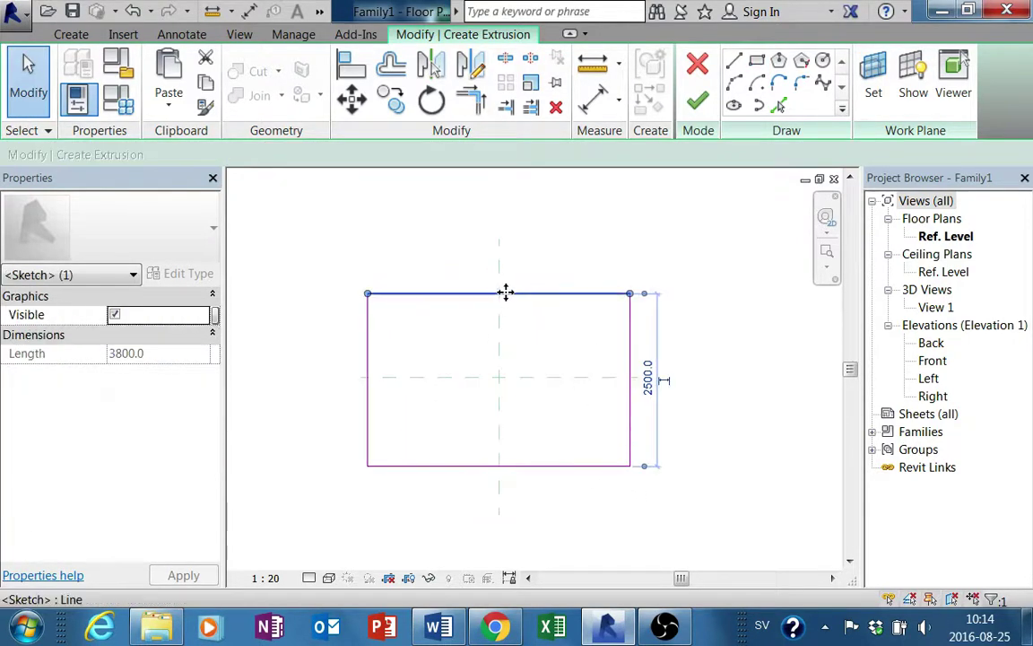
pyautogui.moveTo(506, 291); pyautogui.dragTo(504, 342)
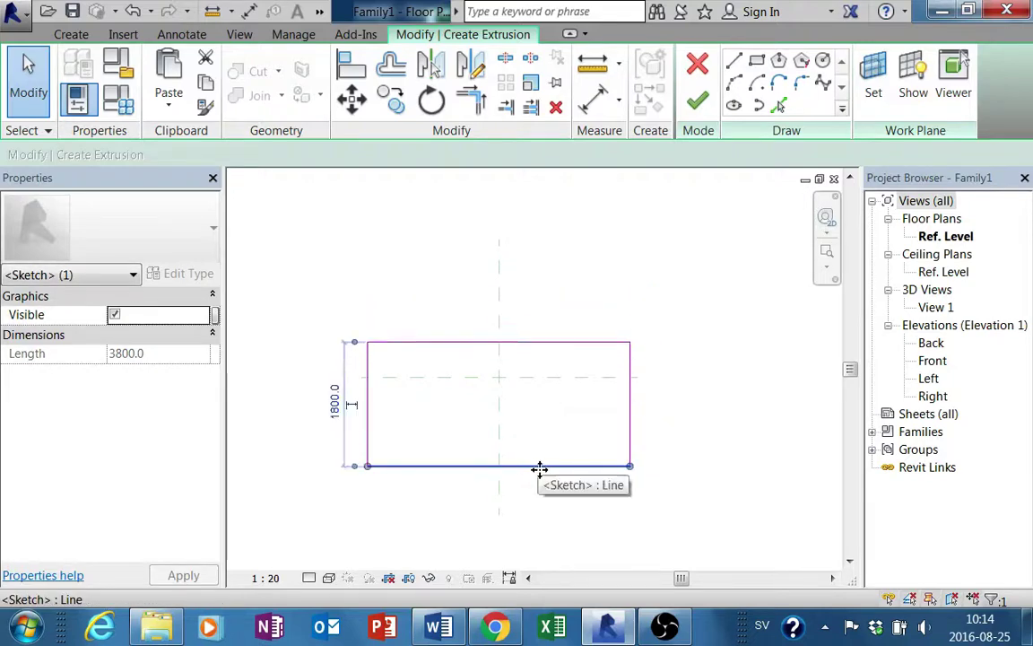
pyautogui.moveTo(537, 467); pyautogui.dragTo(537, 411)
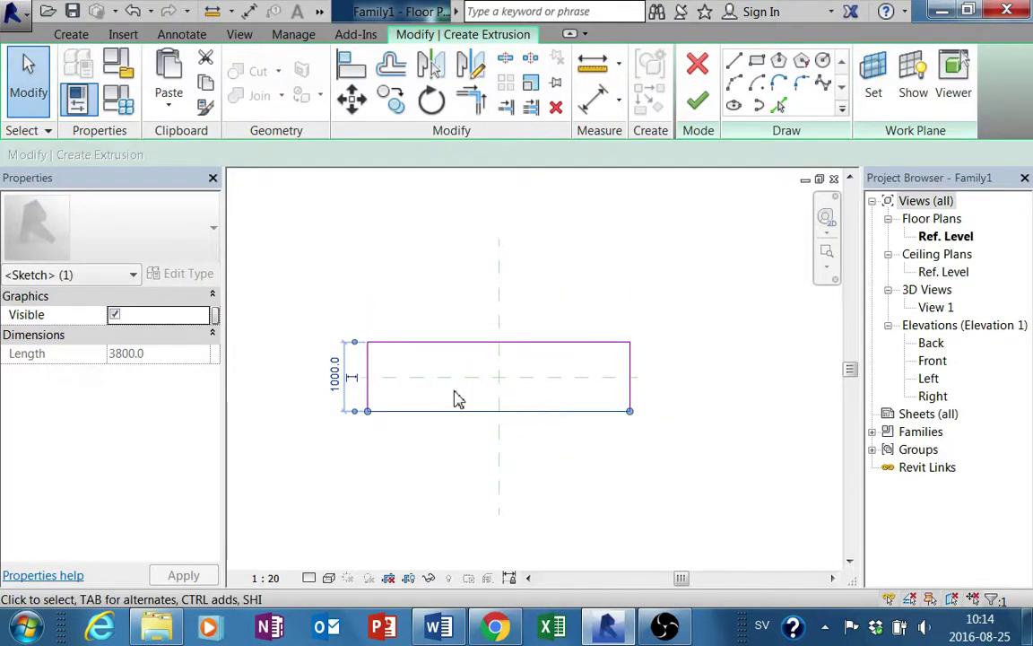
pyautogui.click(369, 364)
pyautogui.moveTo(370, 364)
pyautogui.mouseDown()
pyautogui.moveTo(420, 364)
pyautogui.moveTo(453, 381)
pyautogui.mouseUp()
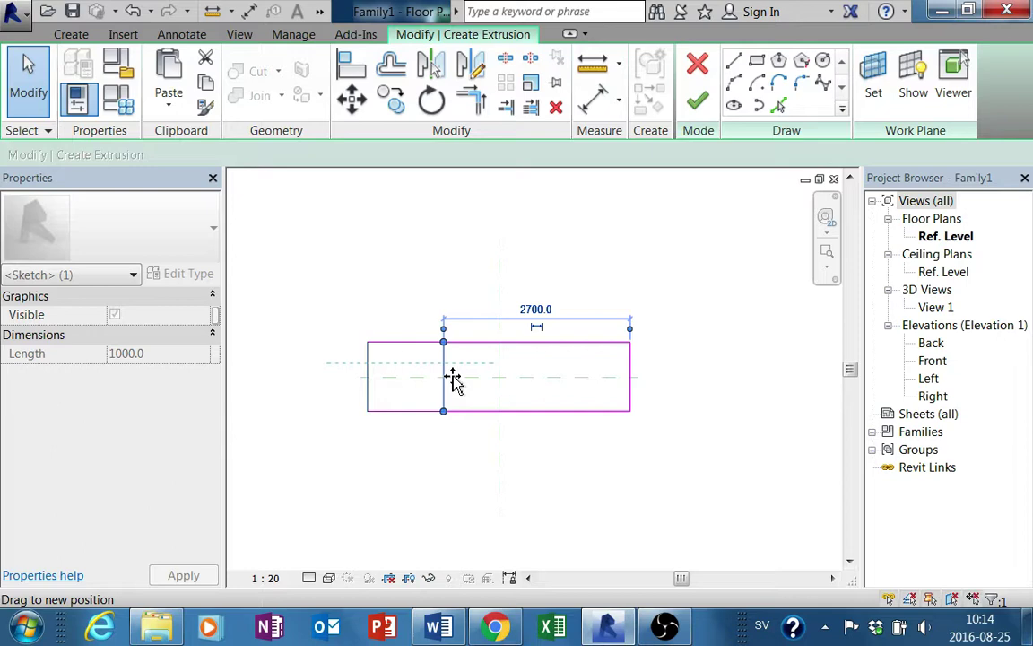
pyautogui.click(630, 375)
pyautogui.moveTo(631, 375)
pyautogui.mouseDown()
pyautogui.moveTo(549, 387)
pyautogui.moveTo(561, 386)
pyautogui.mouseUp()
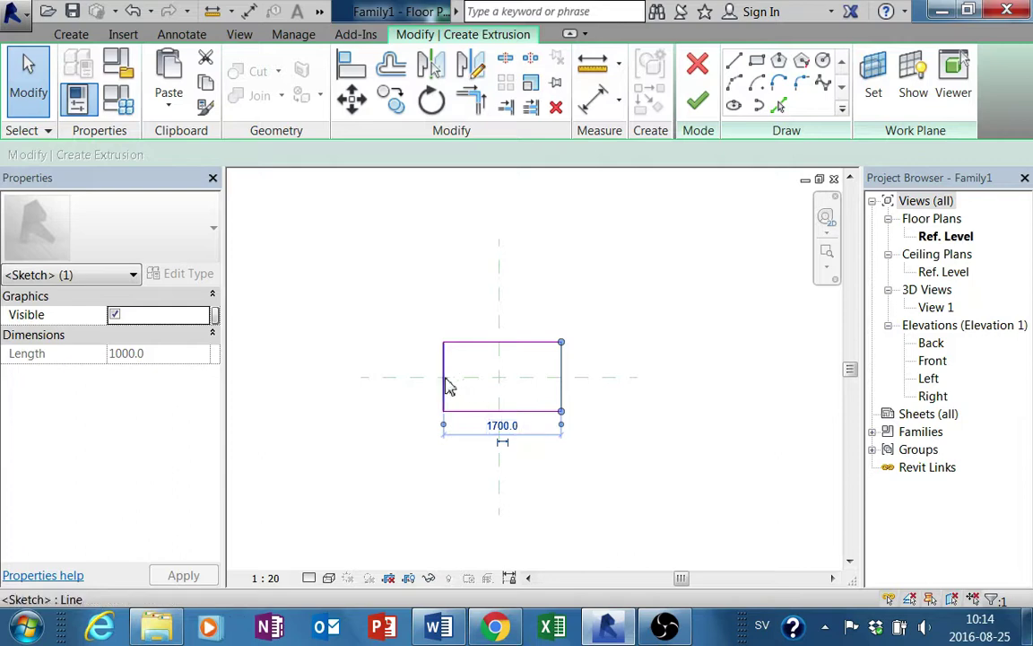
pyautogui.moveTo(444, 383); pyautogui.dragTo(440, 386)
pyautogui.click(480, 480)
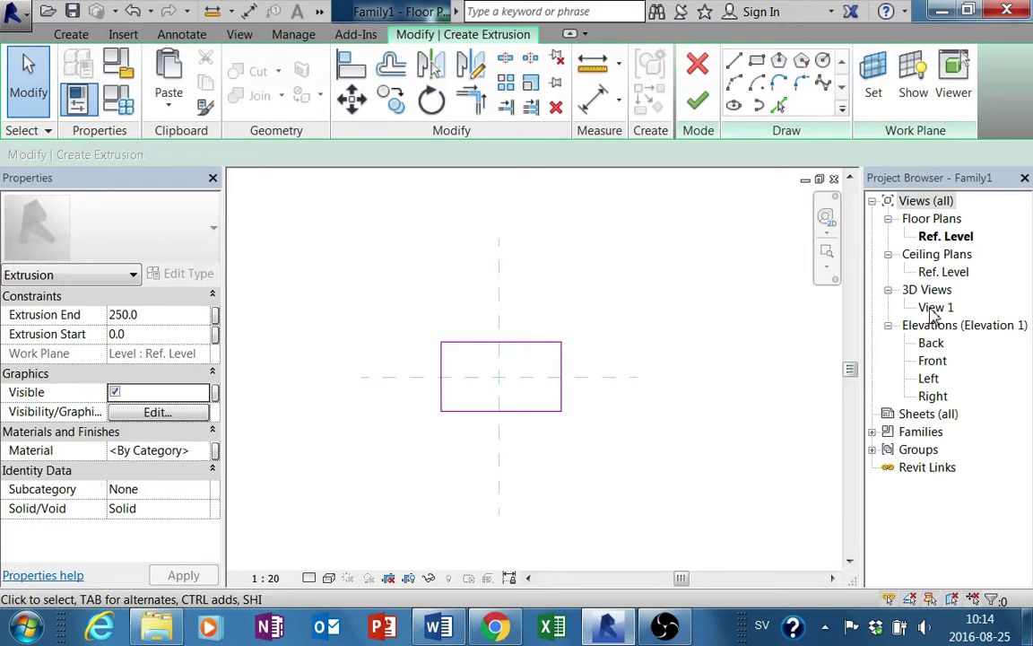
pyautogui.click(696, 102)
# - Inspect the new extrusion in the 3D view and the Left elevation
pyautogui.click(680, 477)
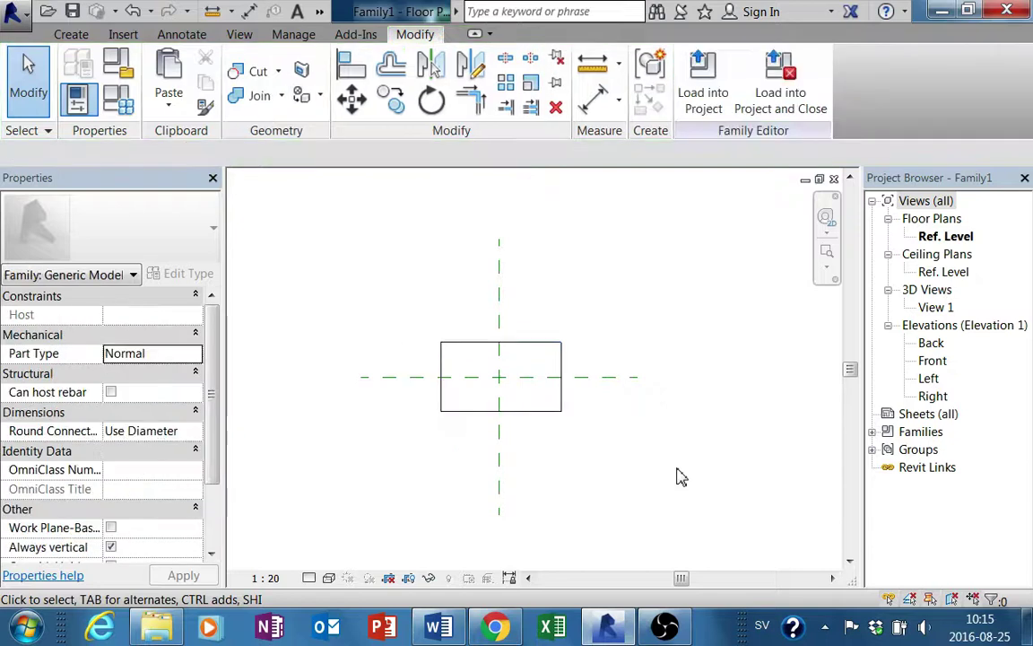
pyautogui.doubleClick(936, 307)
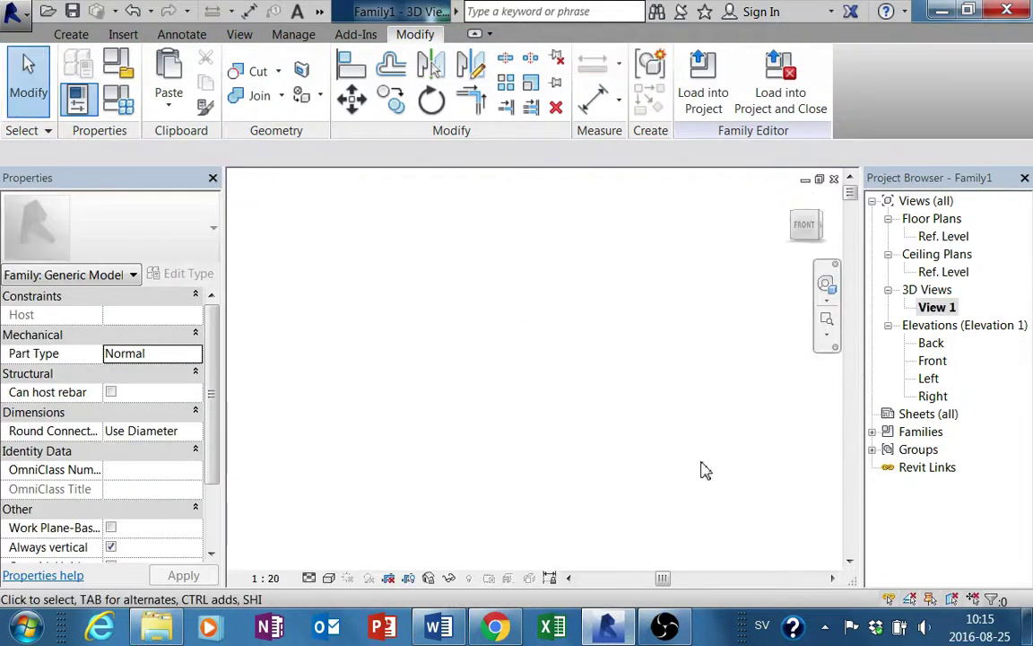
pyautogui.moveTo(653, 489)
pyautogui.keyDown('shift'); pyautogui.mouseDown(button='middle')
pyautogui.moveTo(687, 476)
pyautogui.moveTo(662, 506)
pyautogui.moveTo(634, 513)
pyautogui.moveTo(606, 480)
pyautogui.mouseUp(button='middle'); pyautogui.keyUp('shift')
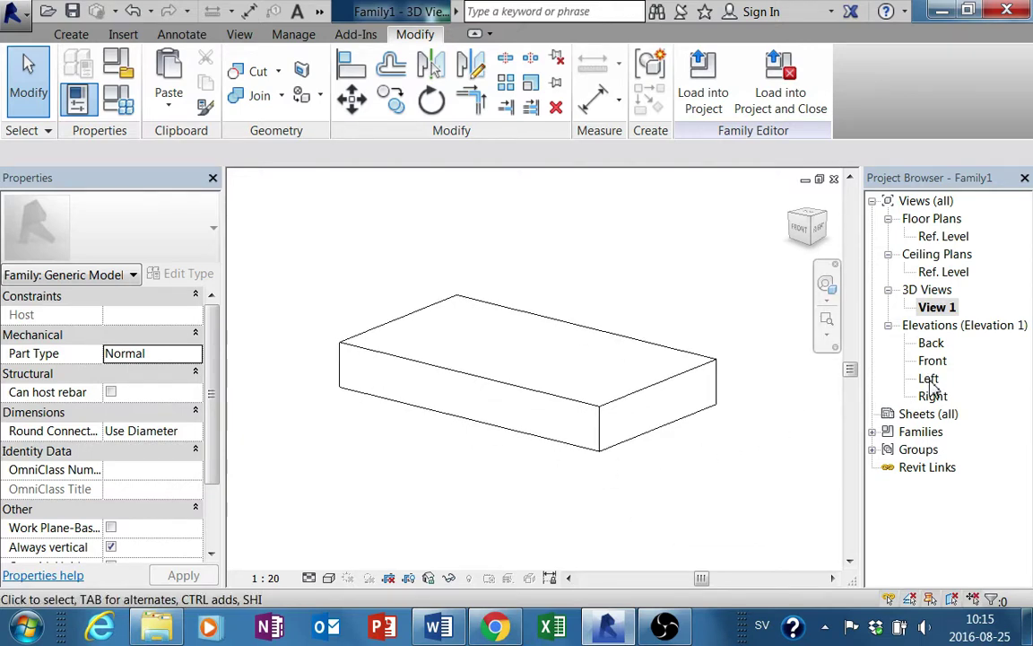
pyautogui.doubleClick(929, 378)
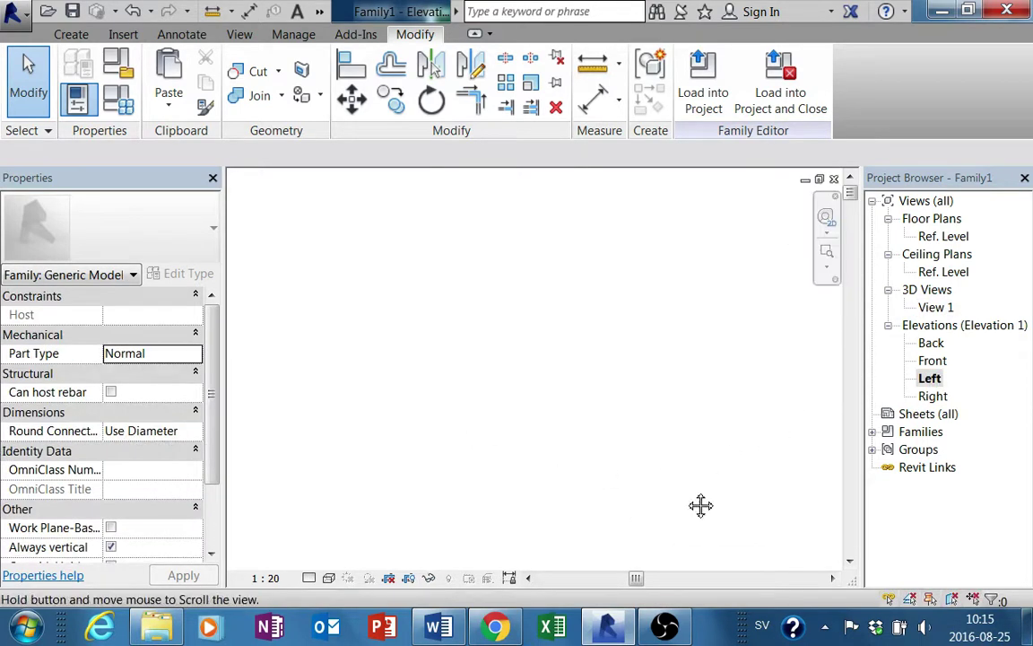
pyautogui.moveTo(683, 496)
pyautogui.mouseDown(button='middle')
pyautogui.moveTo(618, 408)
pyautogui.moveTo(549, 392)
pyautogui.mouseUp(button='middle')
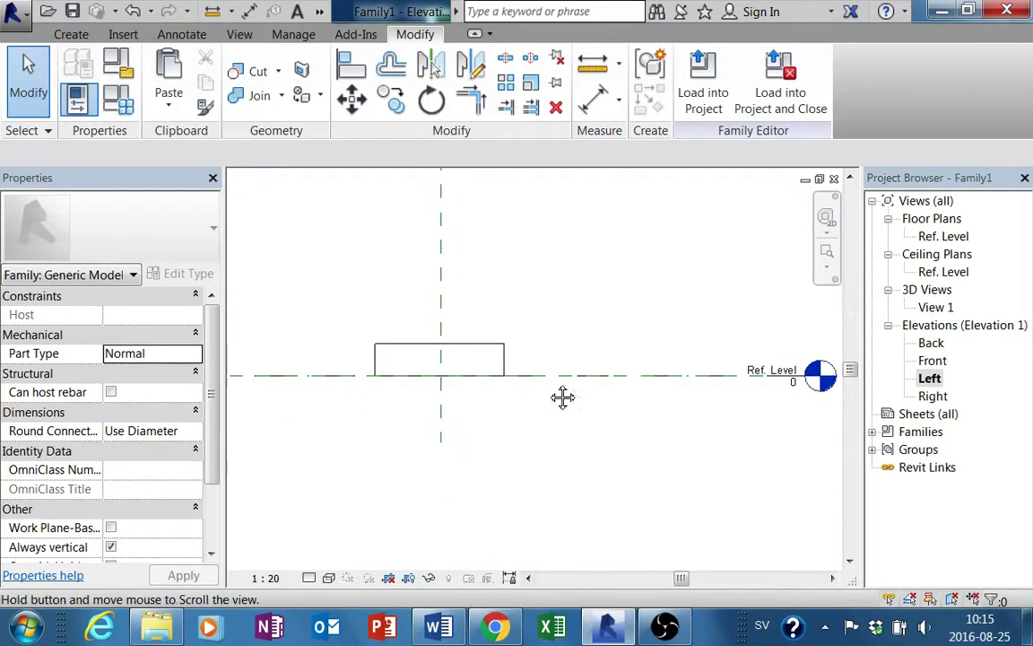
pyautogui.moveTo(500, 365)
pyautogui.mouseDown(button='middle')
pyautogui.moveTo(547, 381)
pyautogui.moveTo(529, 439)
pyautogui.moveTo(505, 445)
pyautogui.mouseUp(button='middle')
# - Raise the extrusion into a thin tabletop slab from 505.9 to 668.8
pyautogui.click(552, 372)
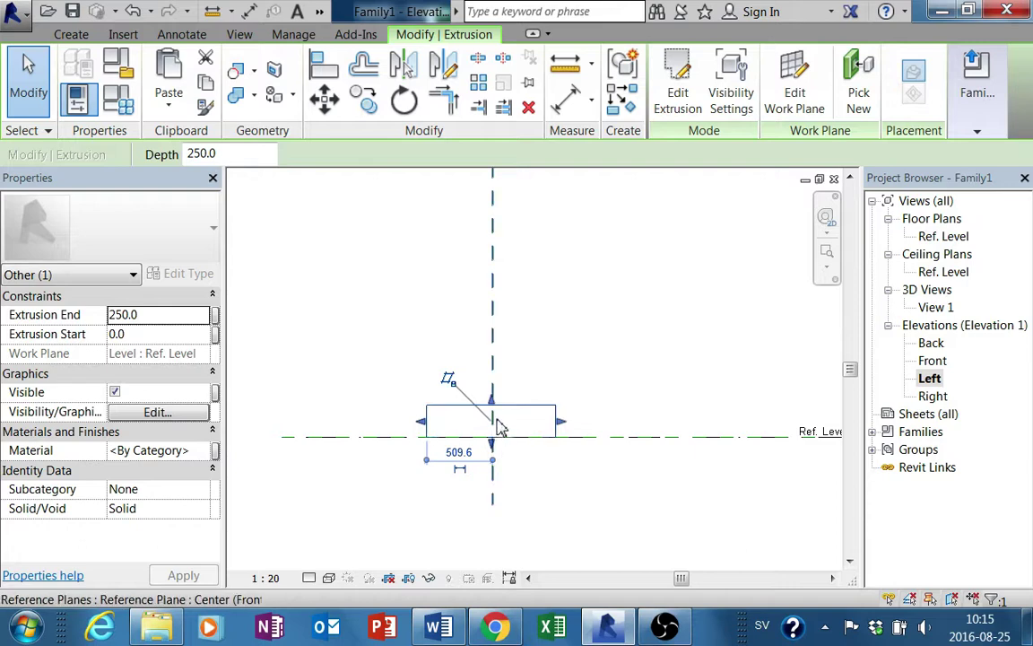
pyautogui.moveTo(491, 402); pyautogui.dragTo(492, 352)
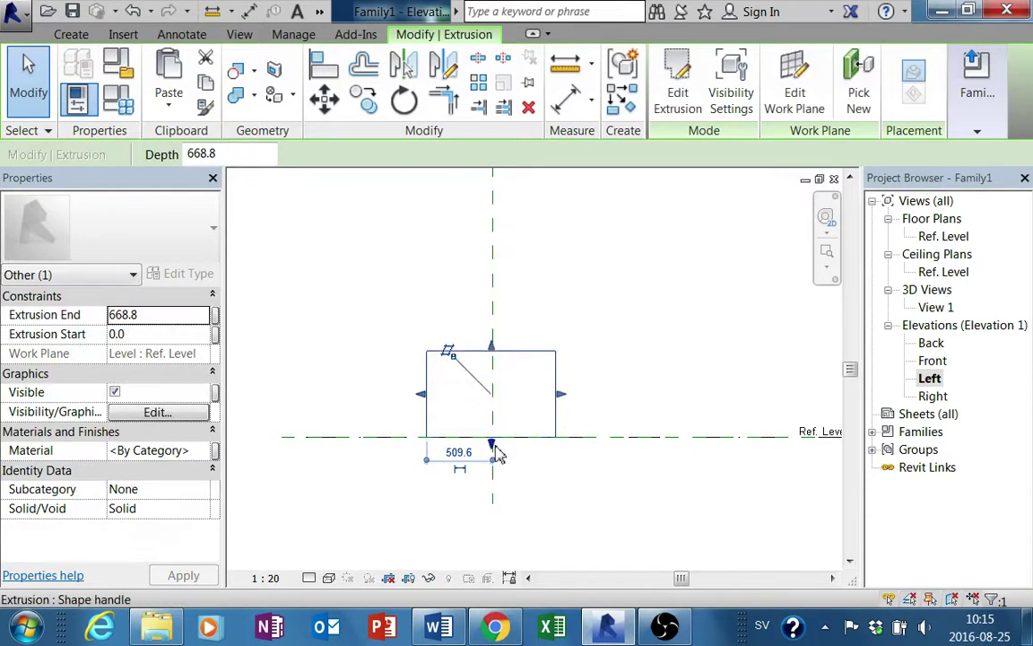
pyautogui.moveTo(499, 456); pyautogui.dragTo(498, 374)
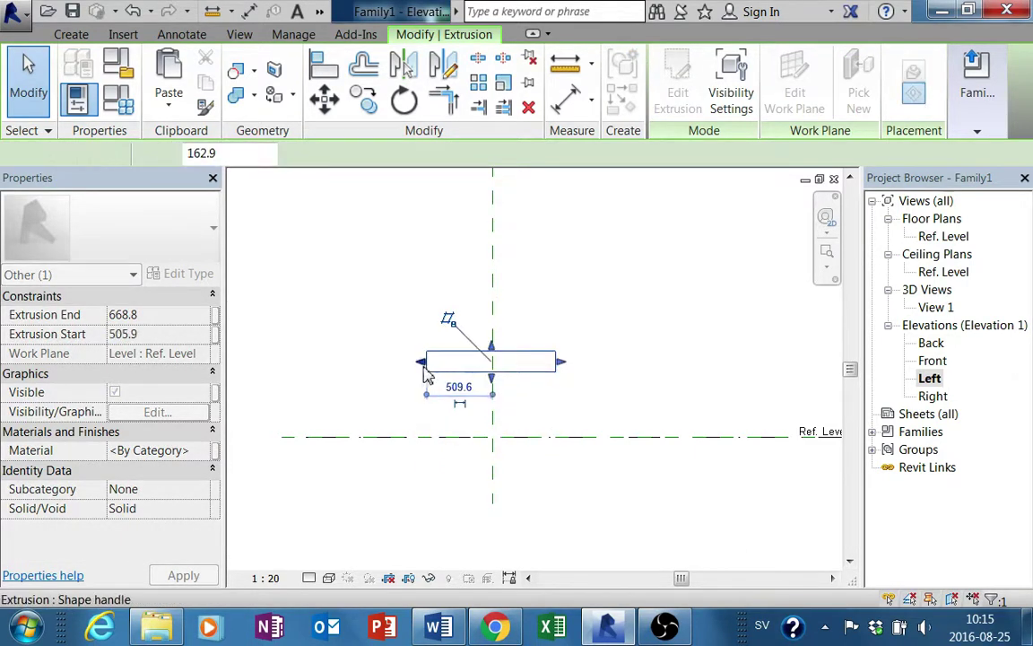
pyautogui.moveTo(424, 364); pyautogui.dragTo(429, 377)
pyautogui.click(486, 530)
pyautogui.moveTo(487, 531); pyautogui.dragTo(519, 522, button='middle')
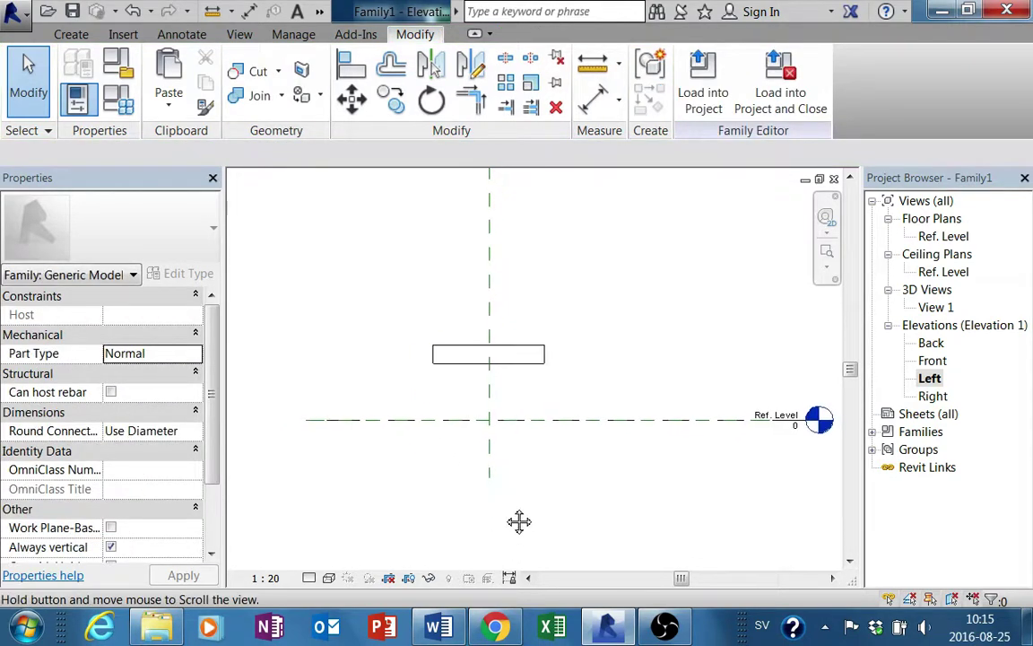
# - Return to the Ref. Level floor plan
pyautogui.scroll(-1, 496, 485)
pyautogui.scroll(-1, 500, 486)
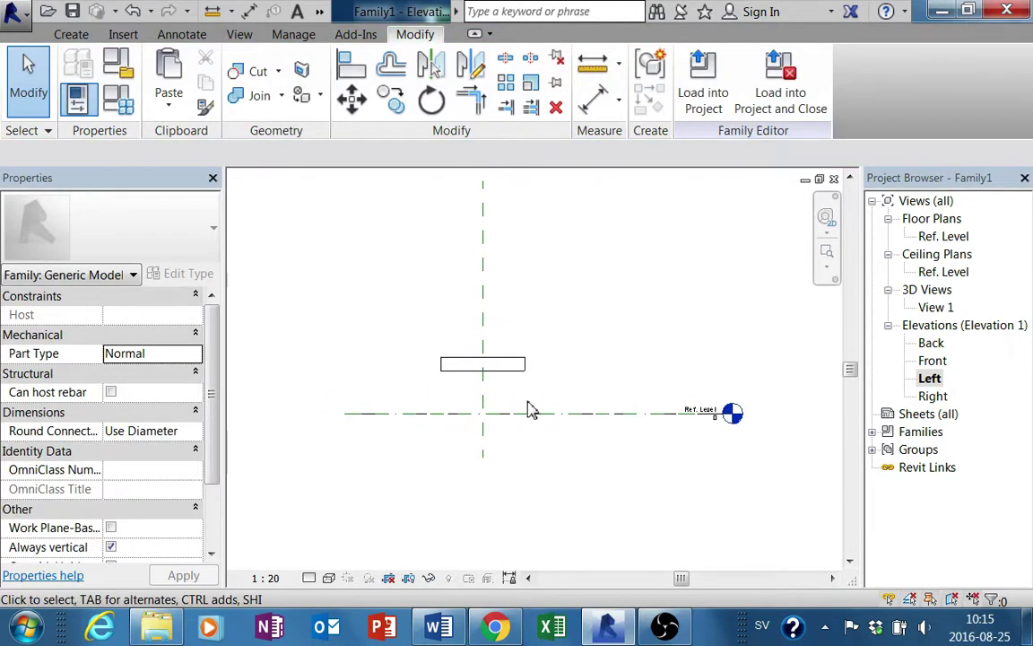
pyautogui.doubleClick(942, 238)
pyautogui.moveTo(641, 423); pyautogui.dragTo(605, 422, button='middle')
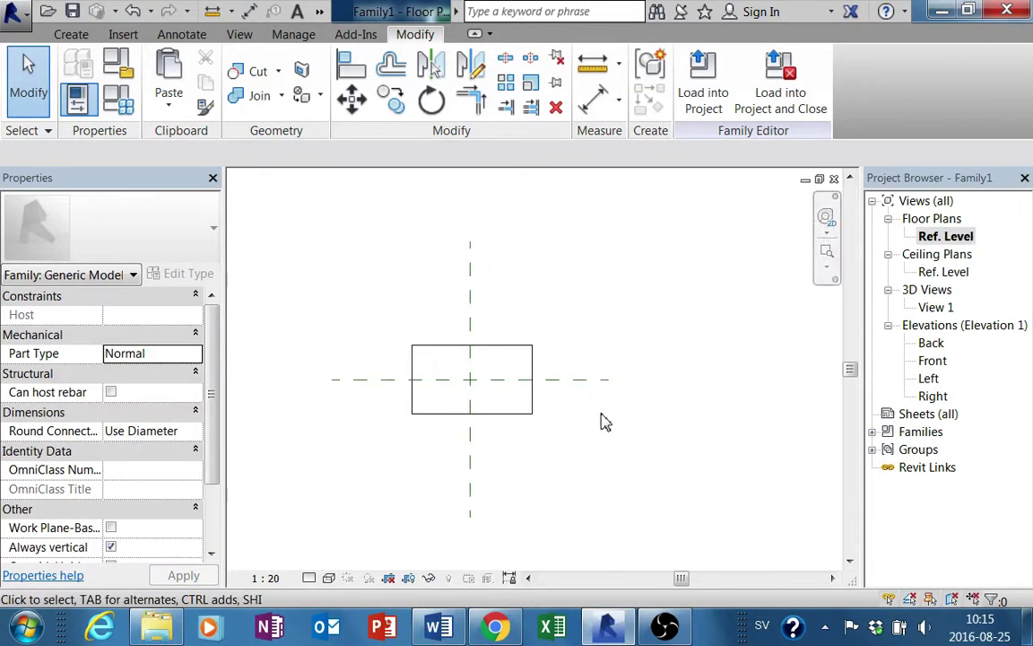
# - Extrude one small square leg near a corner of the tabletop
pyautogui.click(72, 35)
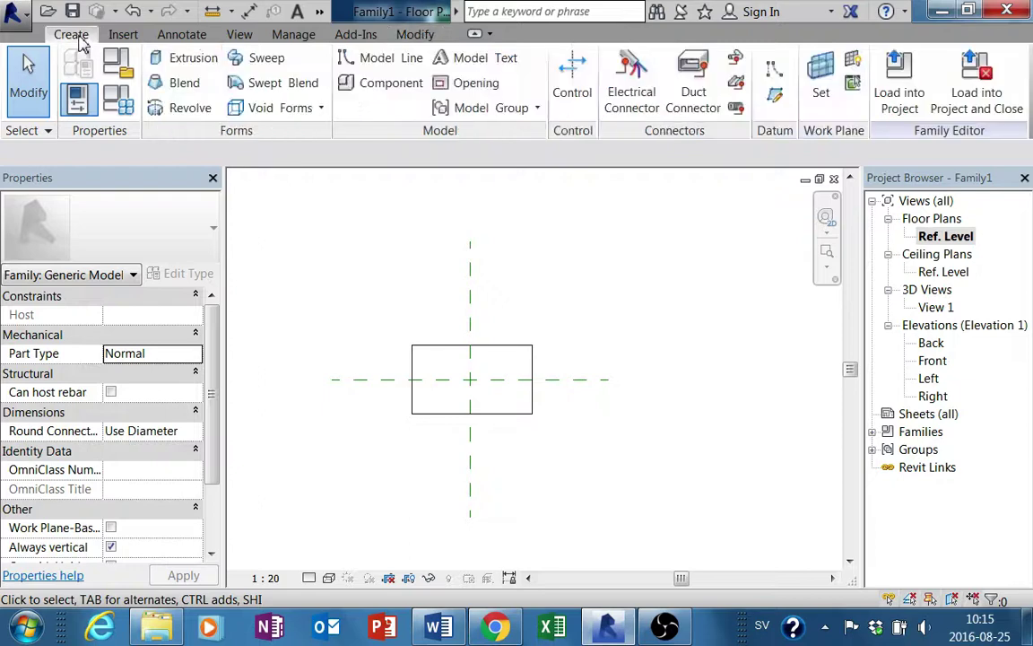
pyautogui.click(192, 58)
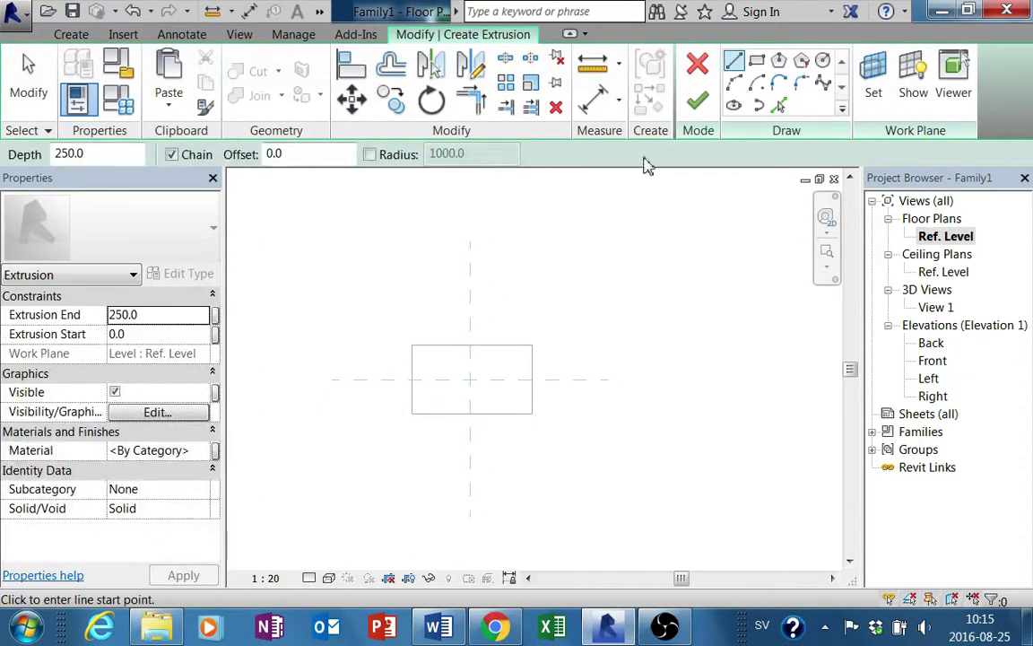
pyautogui.scroll(3, 421, 361)
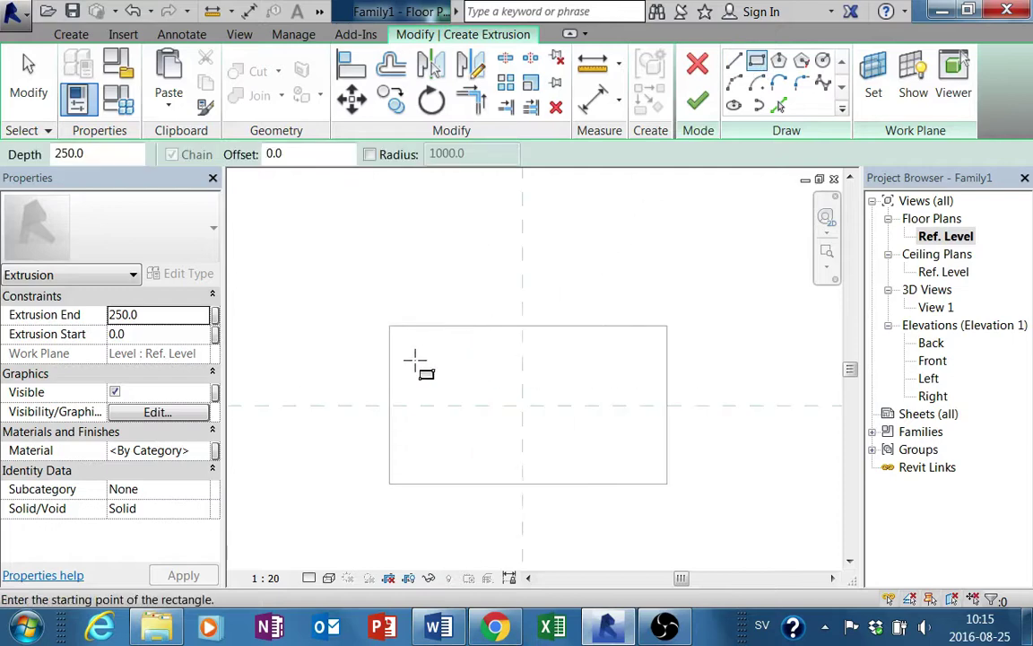
pyautogui.click(405, 341)
pyautogui.click(418, 359)
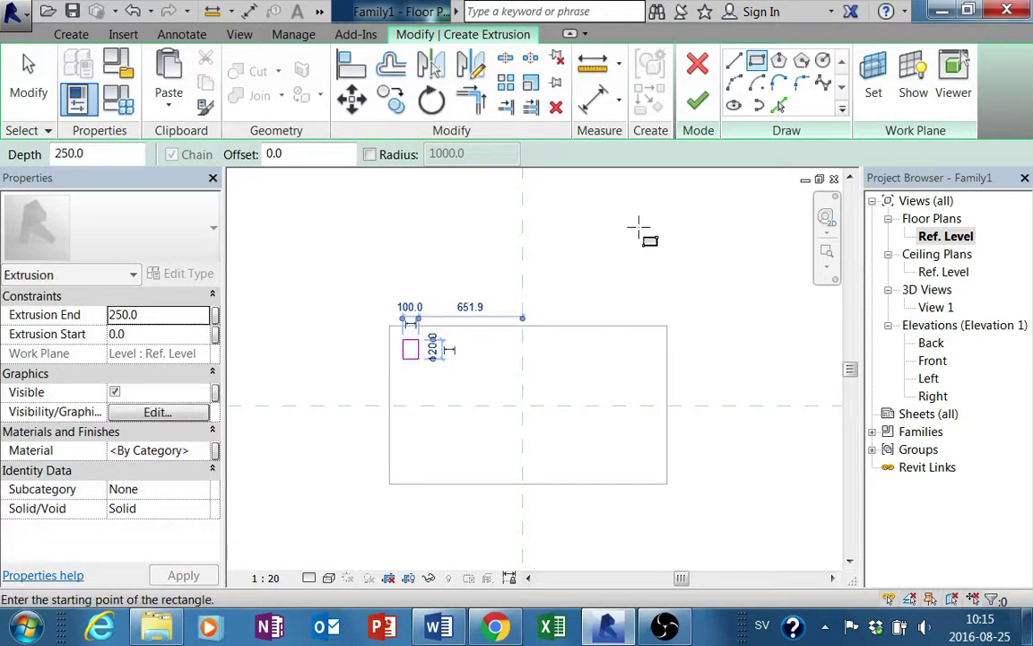
pyautogui.click(697, 99)
pyautogui.moveTo(471, 415); pyautogui.dragTo(455, 402, button='middle')
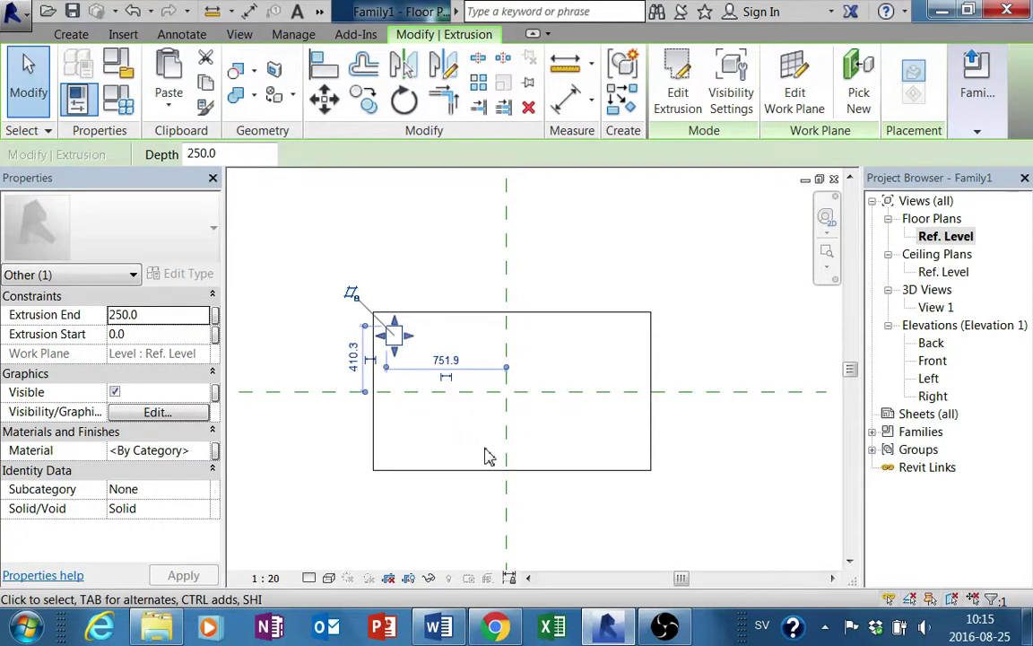
pyautogui.moveTo(484, 456)
pyautogui.mouseDown(button='middle')
pyautogui.moveTo(480, 409)
pyautogui.moveTo(512, 412)
pyautogui.mouseUp(button='middle')
pyautogui.scroll(-3, 485, 417)
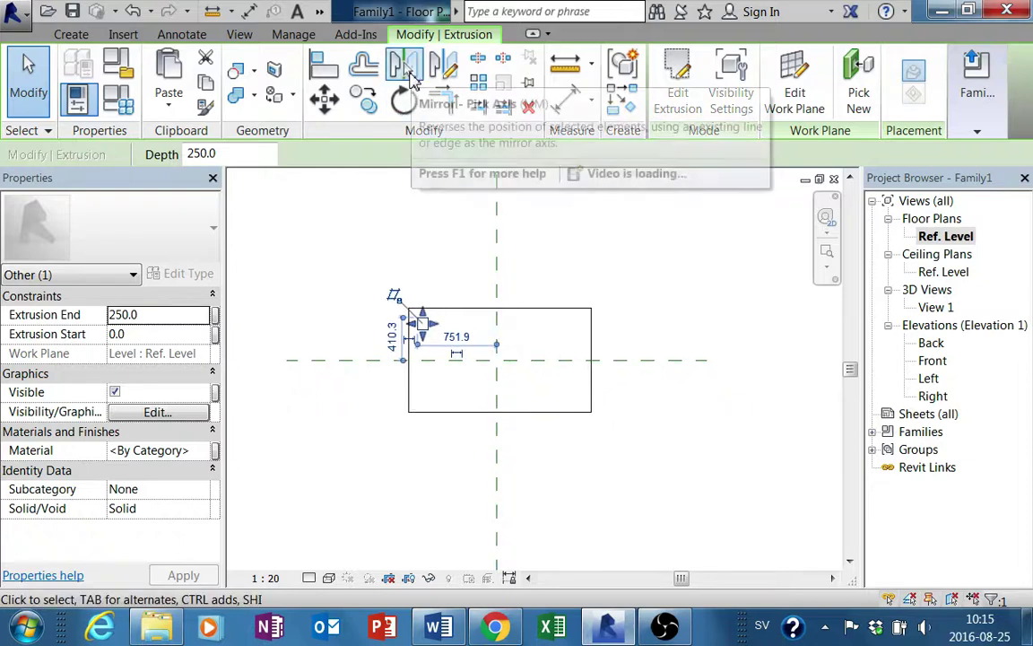
# - Mirror the leg across both centre reference planes to make four legs
pyautogui.click(404, 65)
pyautogui.click(498, 224)
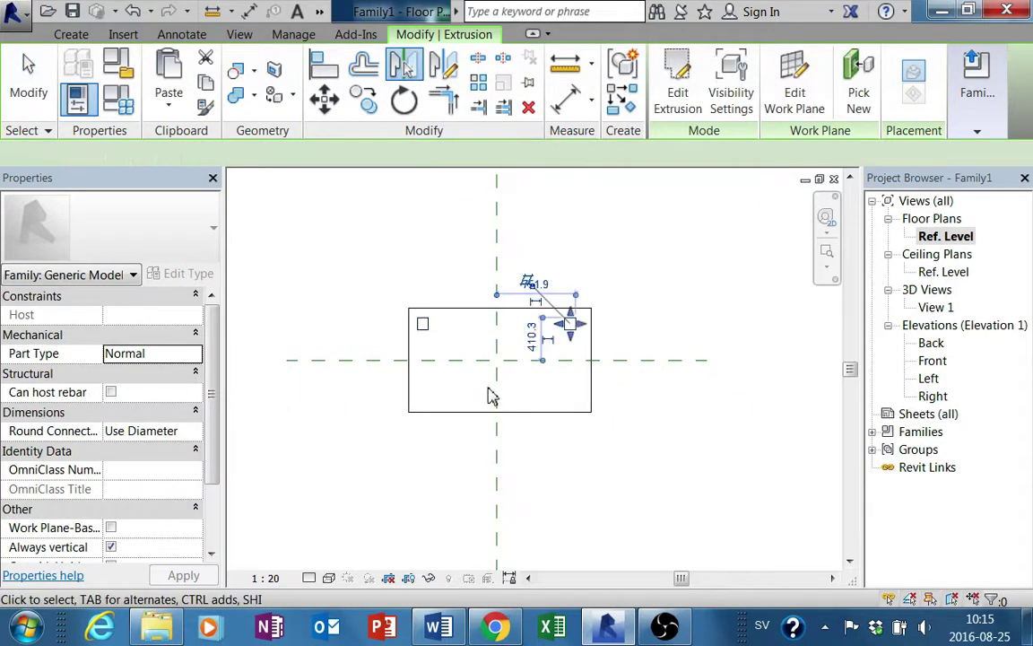
pyautogui.keyDown('ctrl'); pyautogui.click(423, 324); pyautogui.keyUp('ctrl')
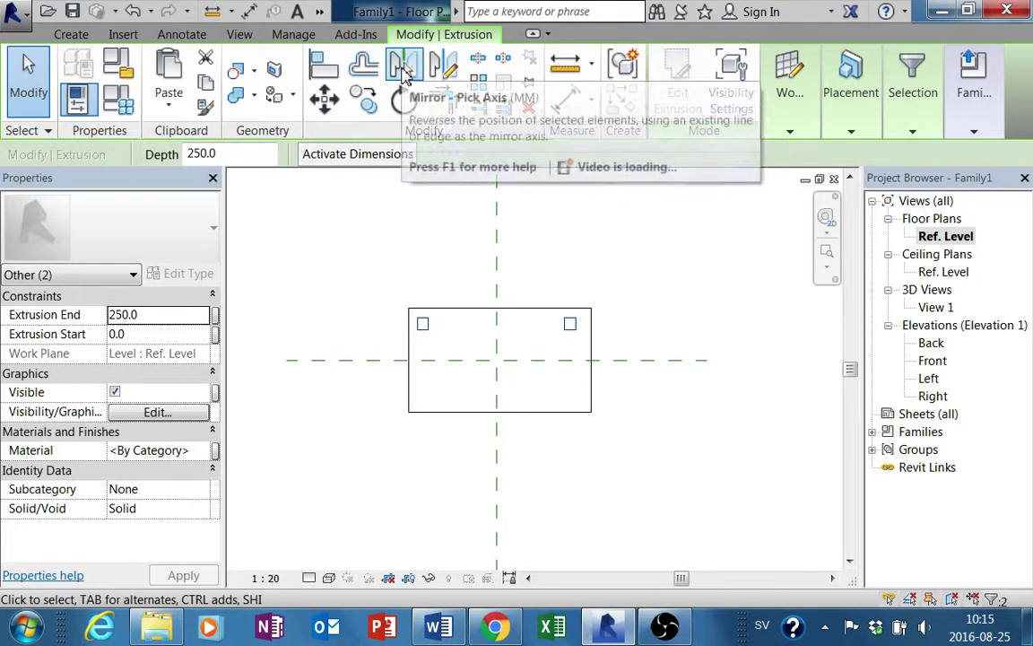
pyautogui.click(404, 64)
pyautogui.click(388, 368)
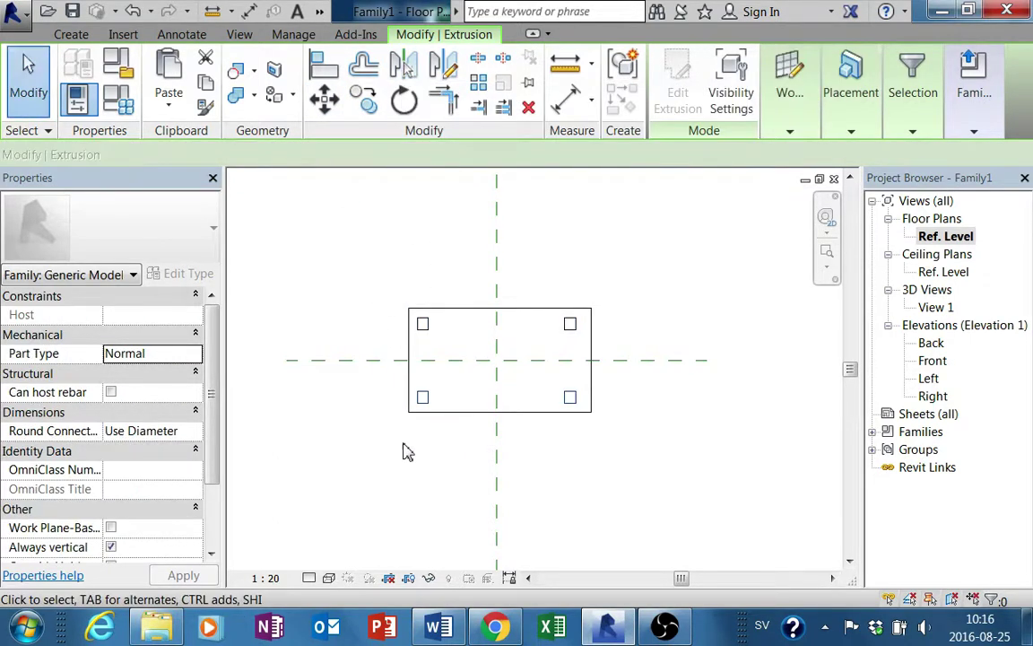
# - Check the legs in the 3D view, then switch to the Left elevation
pyautogui.doubleClick(935, 308)
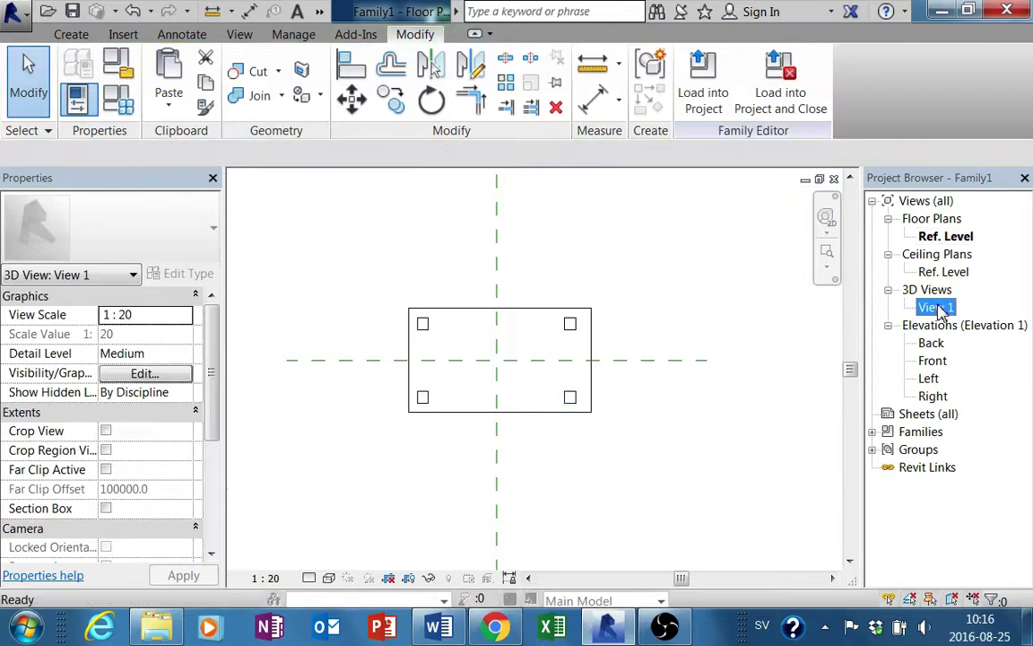
pyautogui.moveTo(548, 417)
pyautogui.keyDown('shift'); pyautogui.mouseDown(button='middle')
pyautogui.moveTo(588, 368)
pyautogui.moveTo(478, 439)
pyautogui.mouseUp(button='middle'); pyautogui.keyUp('shift')
pyautogui.click(395, 372)
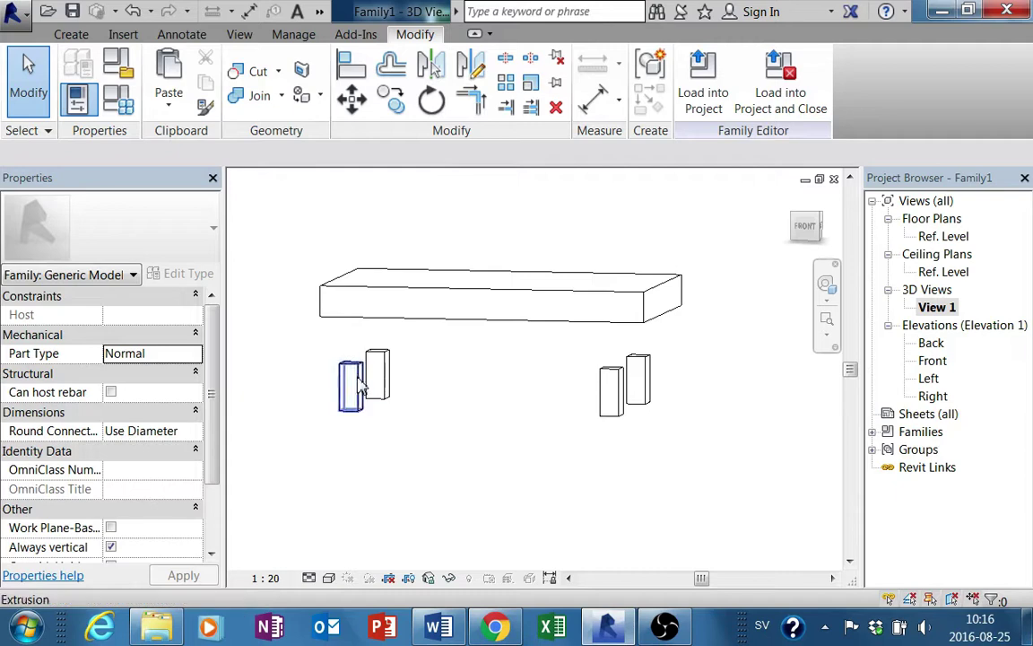
pyautogui.click(350, 379)
pyautogui.doubleClick(928, 378)
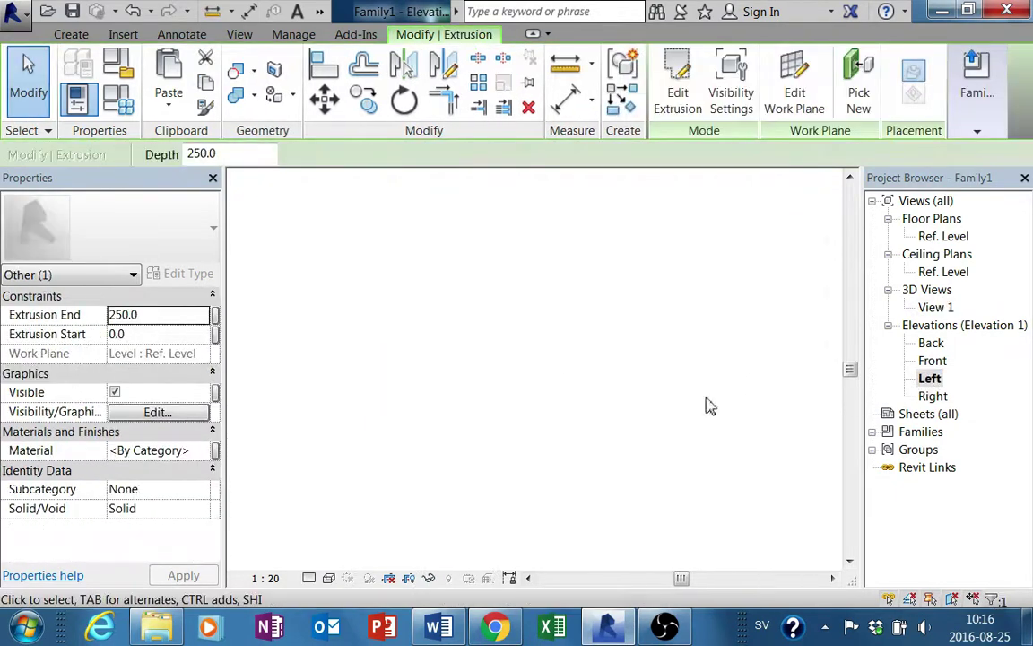
pyautogui.scroll(2, 482, 413)
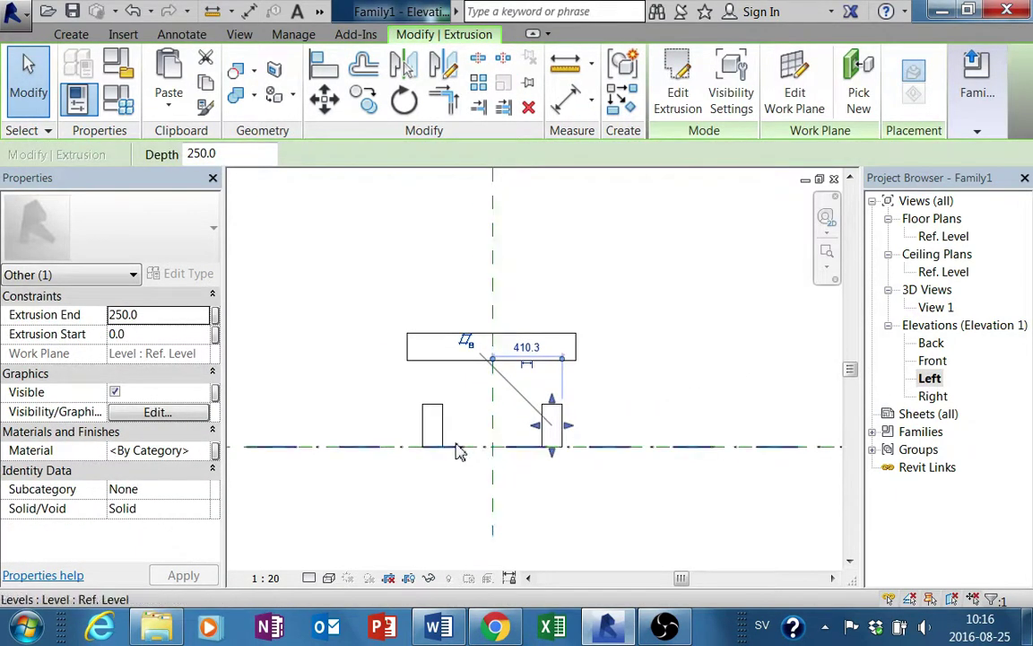
pyautogui.scroll(1, 457, 452)
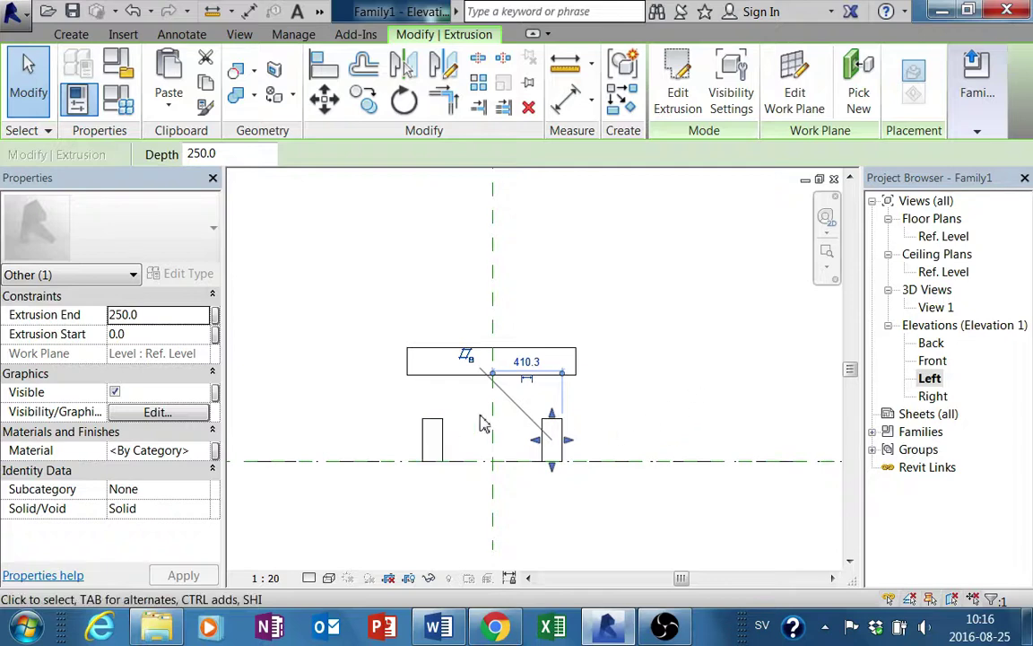
# - Stretch the left and right legs up to the tabletop's underside
pyautogui.click(432, 426)
pyautogui.moveTo(432, 414); pyautogui.dragTo(432, 375)
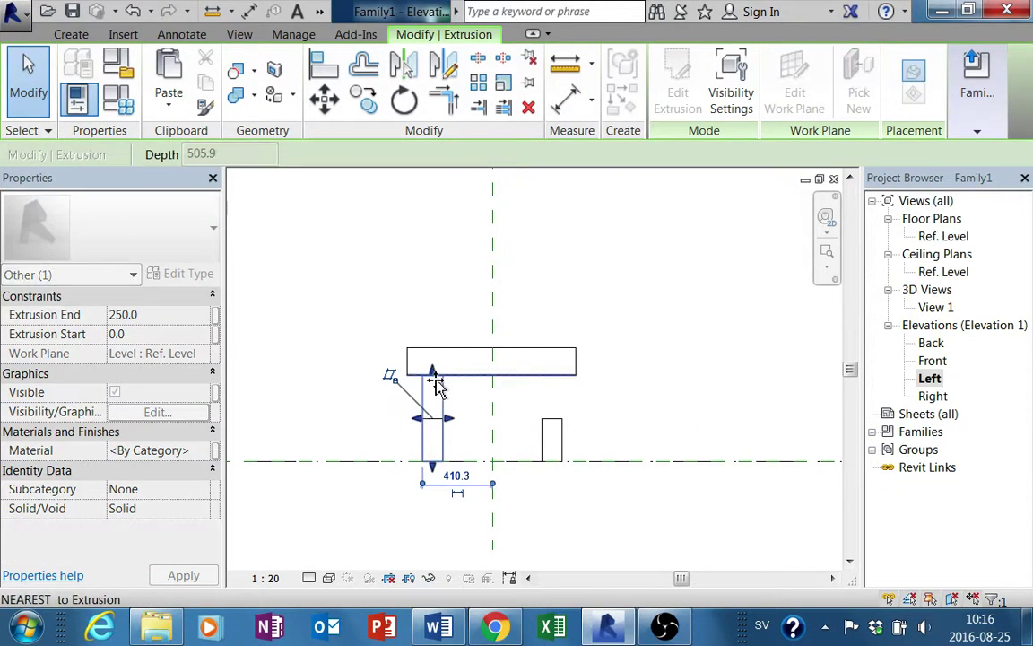
pyautogui.hotkey('ctrl', 'z')
pyautogui.moveTo(434, 419); pyautogui.dragTo(454, 413)
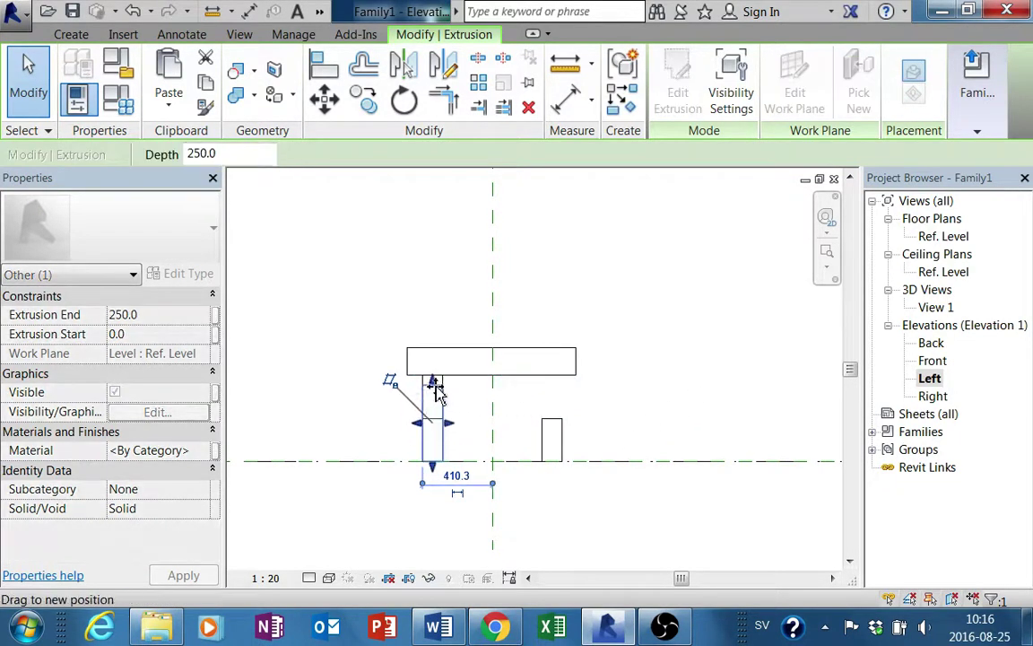
pyautogui.moveTo(605, 475); pyautogui.dragTo(530, 431, button='middle')
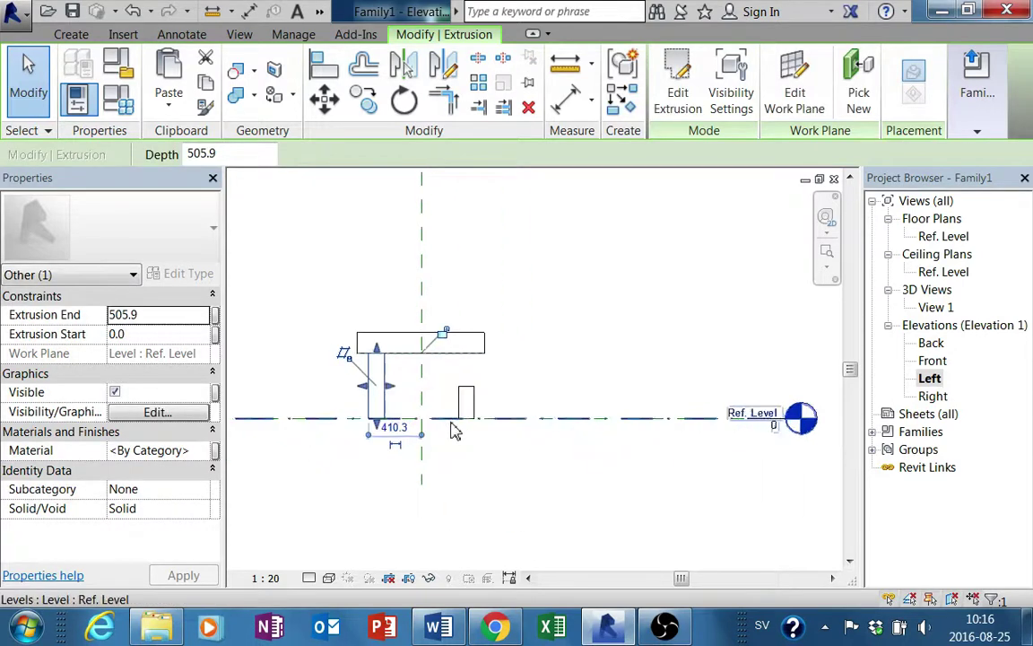
pyautogui.click(475, 399)
pyautogui.moveTo(468, 381)
pyautogui.mouseDown()
pyautogui.moveTo(467, 410)
pyautogui.moveTo(475, 349)
pyautogui.mouseUp()
pyautogui.hotkey('ctrl', 'z')
pyautogui.click(669, 438)
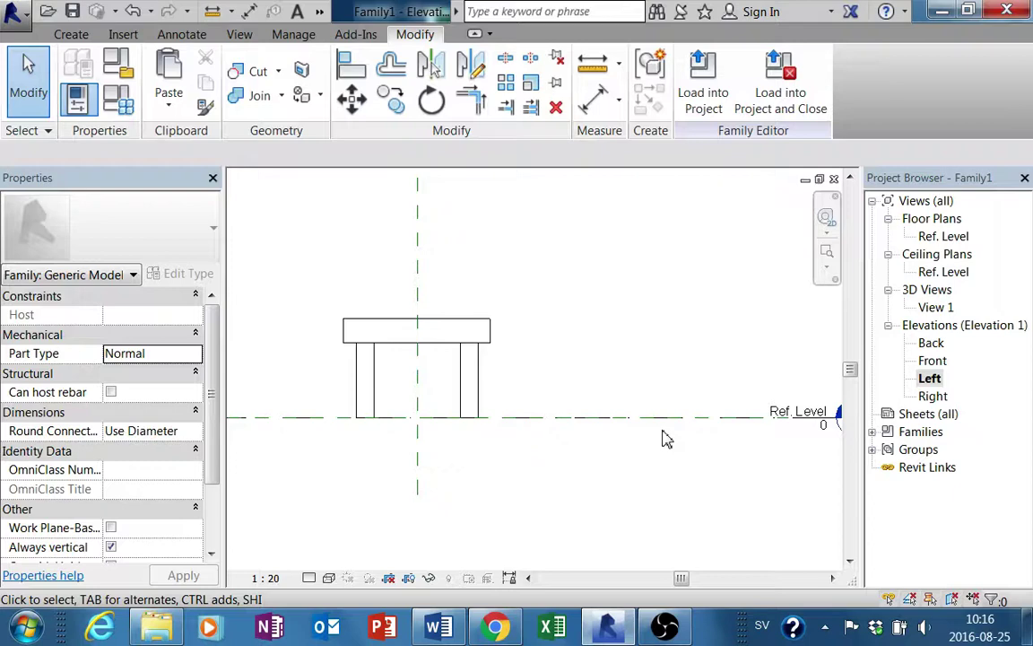
pyautogui.moveTo(463, 416); pyautogui.dragTo(496, 392, button='middle')
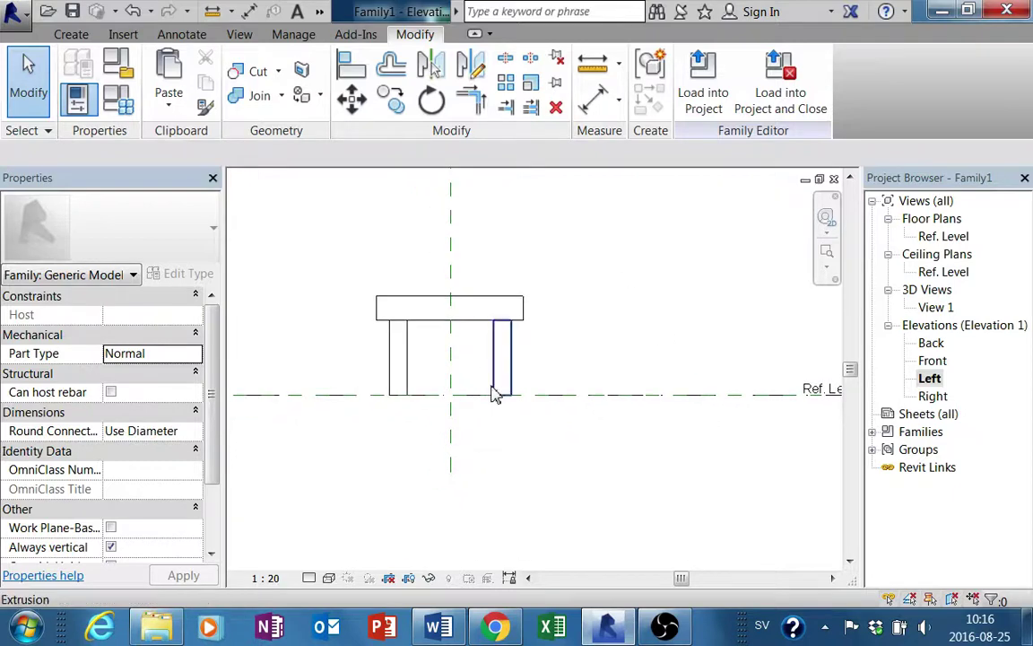
pyautogui.moveTo(556, 477); pyautogui.dragTo(567, 474, button='middle')
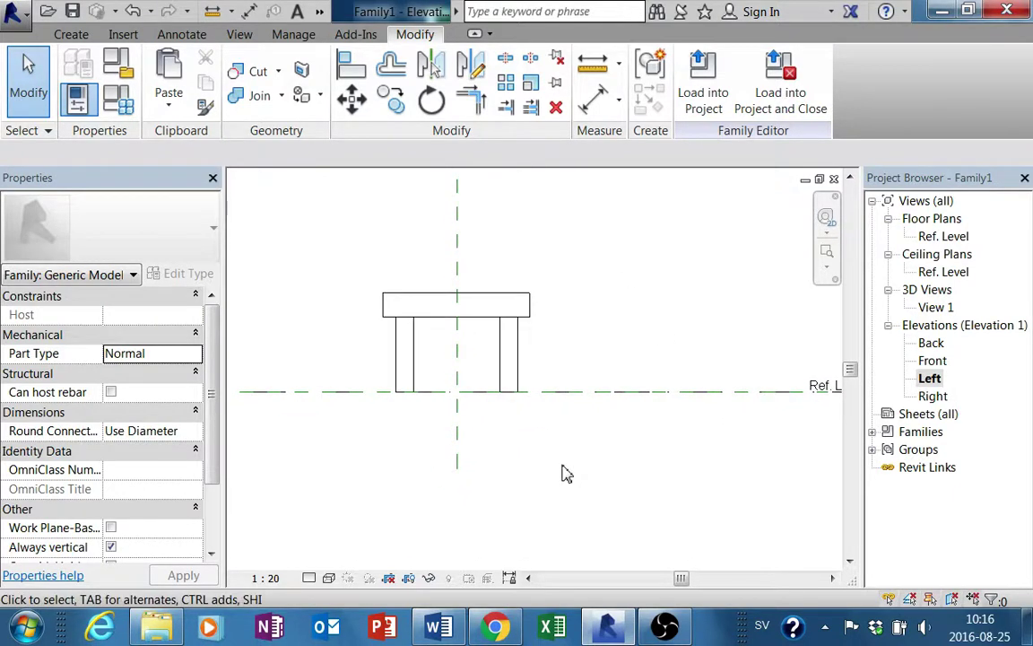
# - On the Ref. Level plan, draw vertical reference planes left and right of the tabletop
pyautogui.doubleClick(937, 239)
pyautogui.moveTo(651, 423); pyautogui.dragTo(638, 417, button='middle')
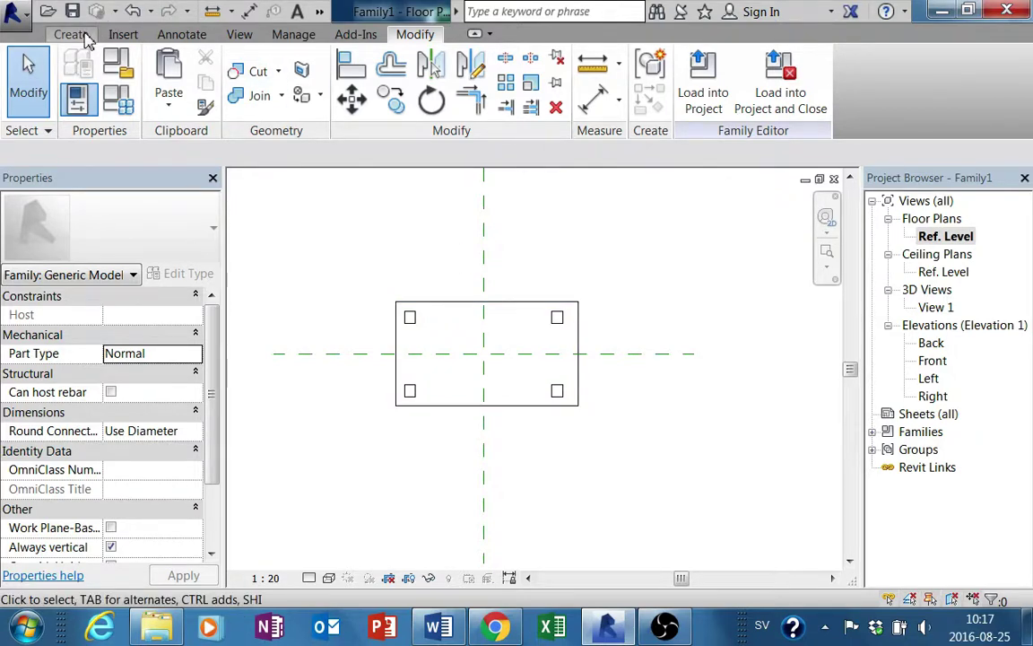
pyautogui.click(72, 34)
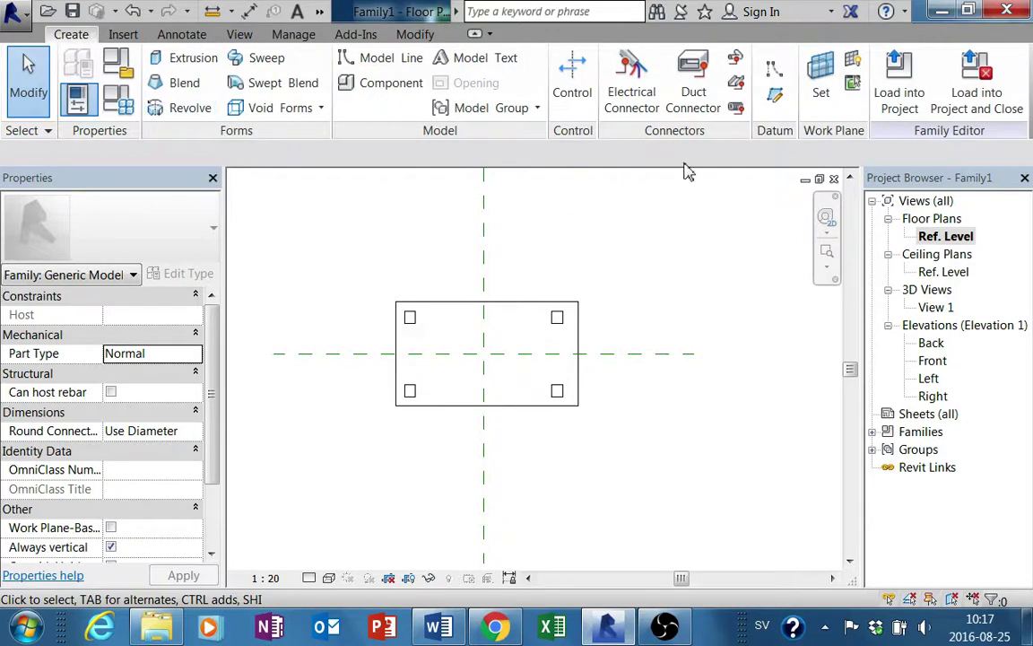
pyautogui.click(777, 96)
pyautogui.click(375, 222)
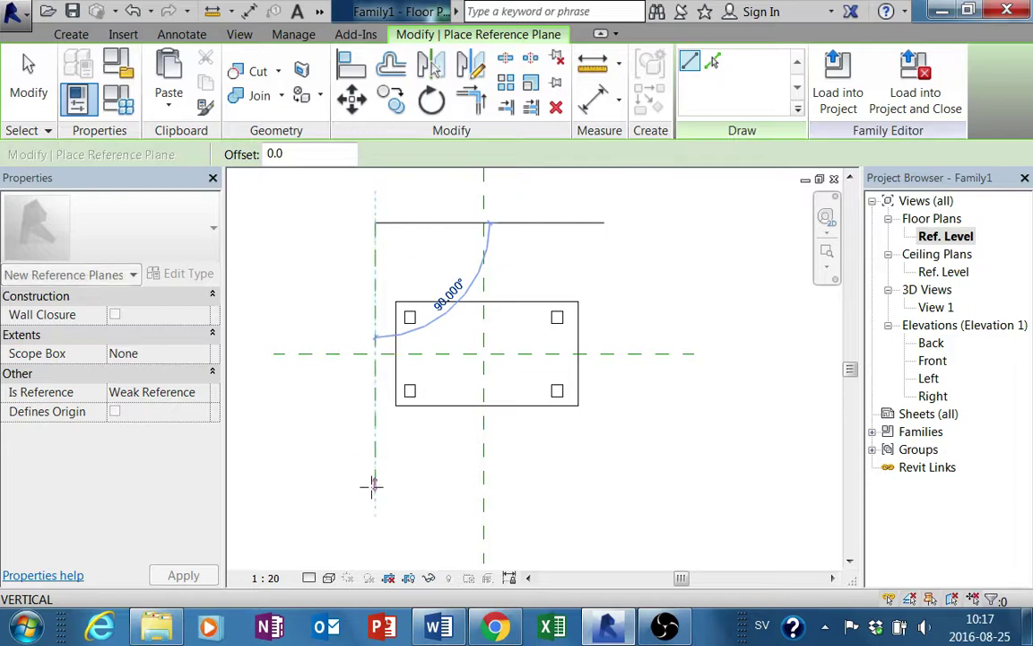
pyautogui.click(374, 492)
pyautogui.click(586, 207)
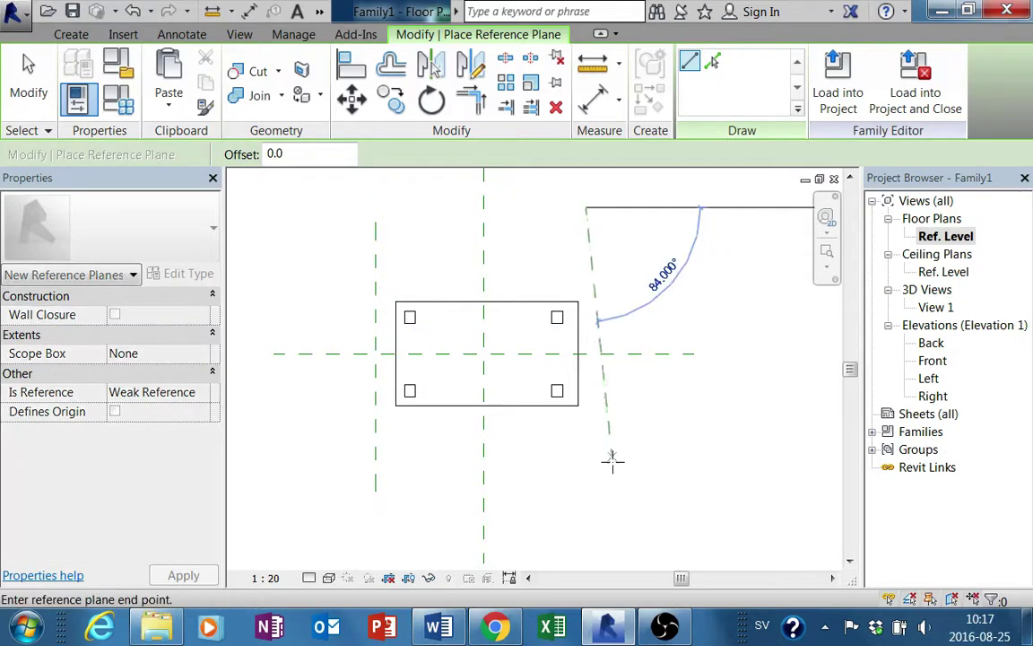
pyautogui.click(586, 491)
# - Draw horizontal reference planes above and below the tabletop
pyautogui.click(298, 281)
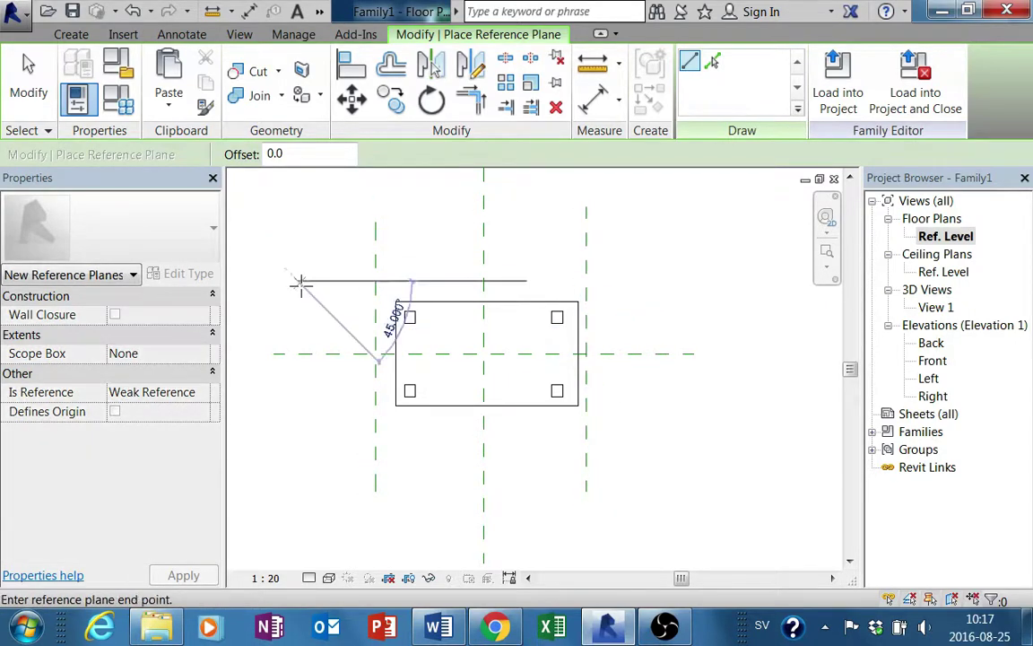
pyautogui.click(618, 281)
pyautogui.click(328, 420)
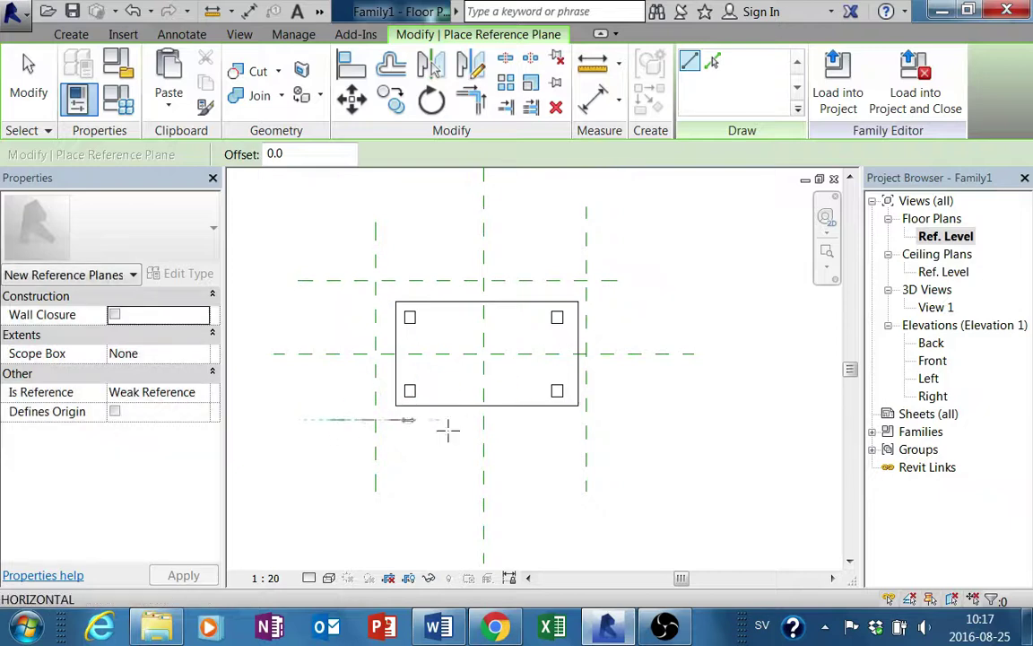
pyautogui.click(651, 420)
pyautogui.press('Escape')
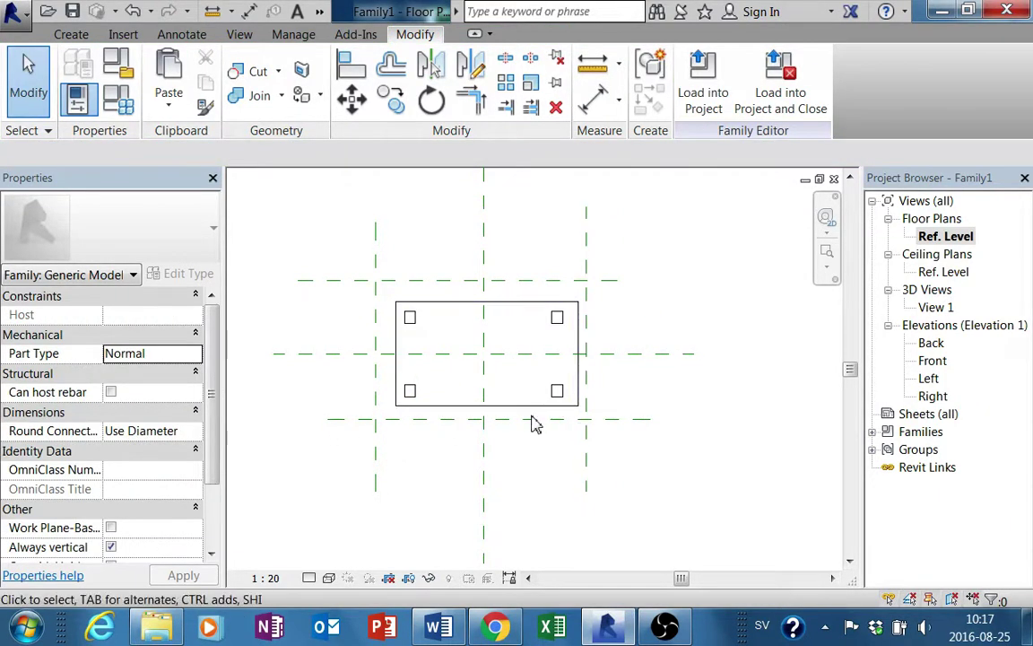
pyautogui.moveTo(507, 450); pyautogui.dragTo(513, 434, button='middle')
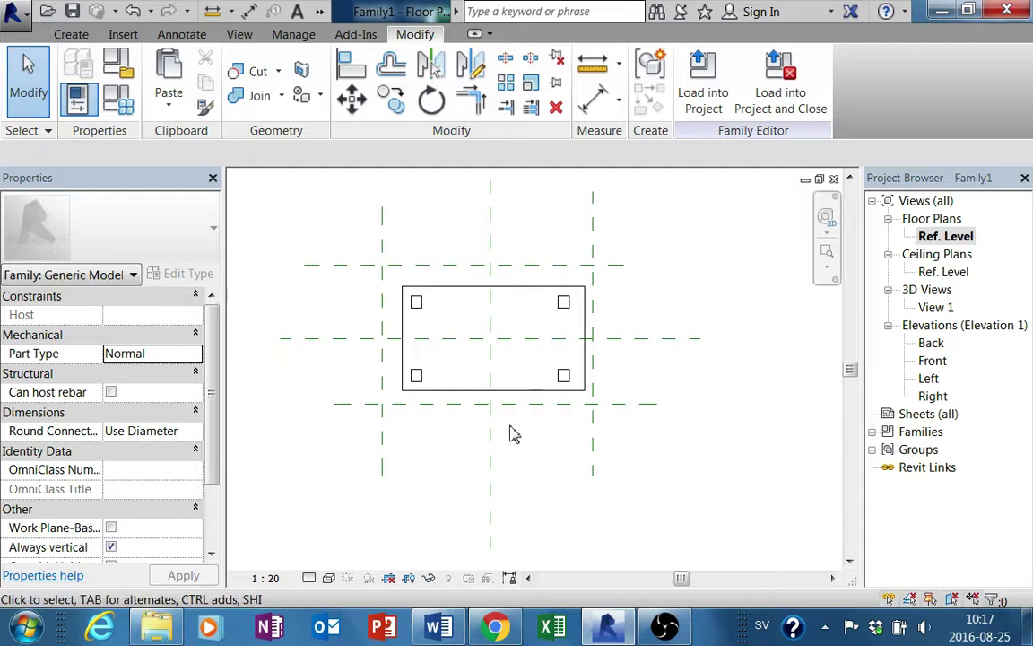
# - Switch the view to Shaded and lock the tabletop's bottom edge to its reference plane
pyautogui.click(328, 579)
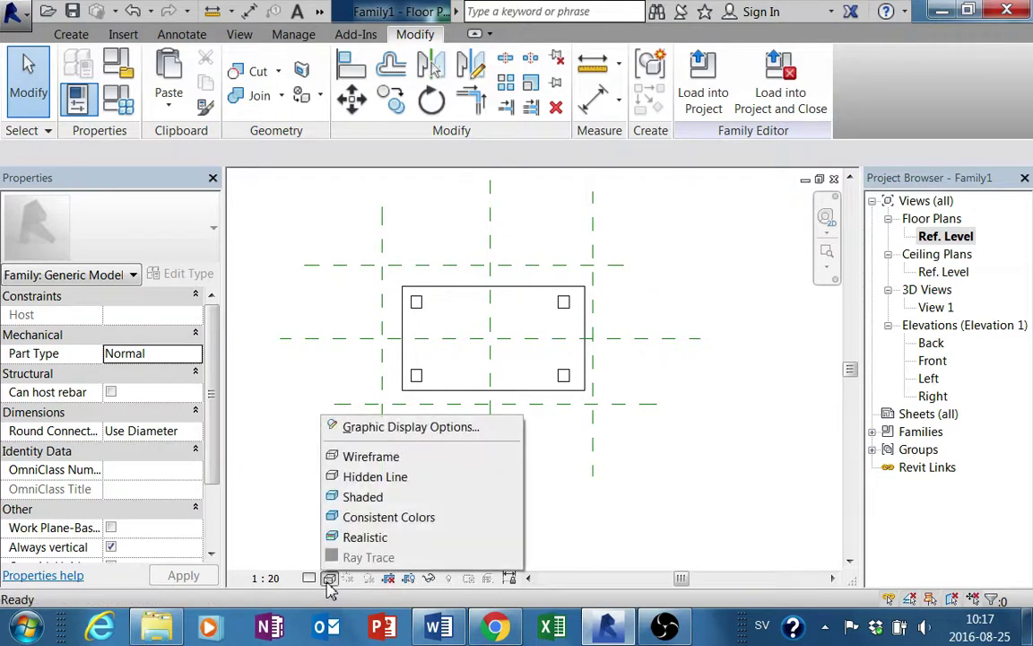
pyautogui.click(351, 496)
pyautogui.scroll(2, 525, 407)
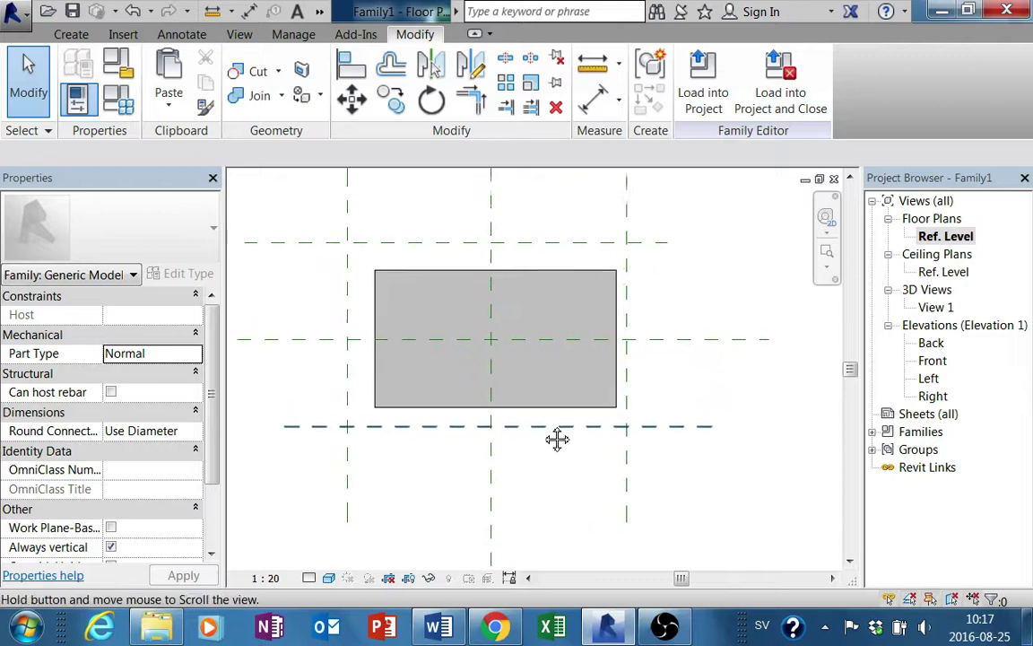
pyautogui.click(547, 418)
pyautogui.moveTo(496, 411); pyautogui.dragTo(505, 428)
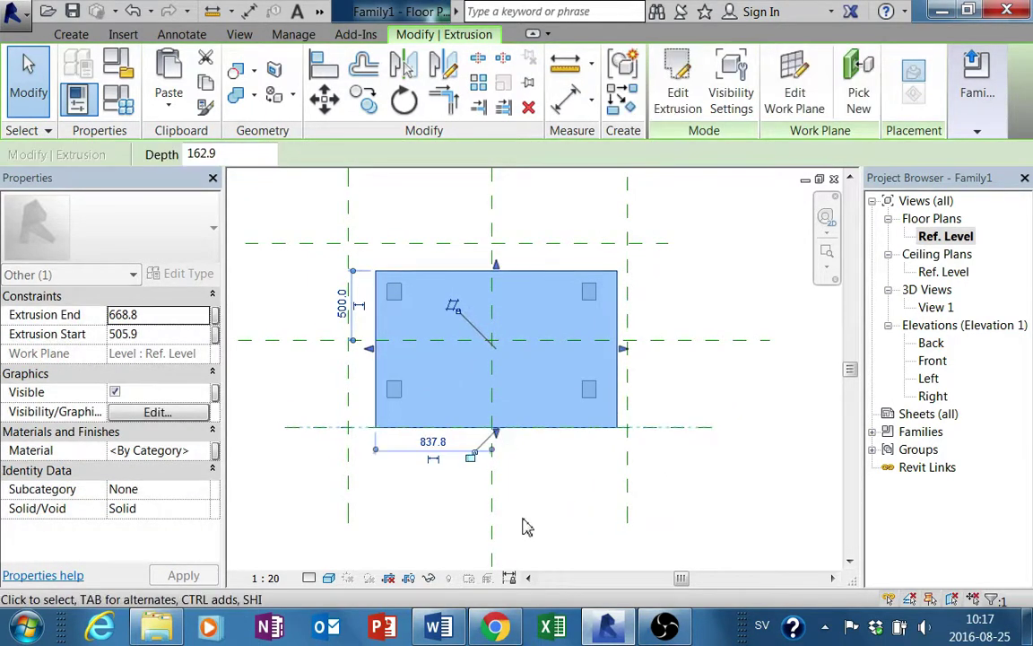
pyautogui.scroll(2, 481, 488)
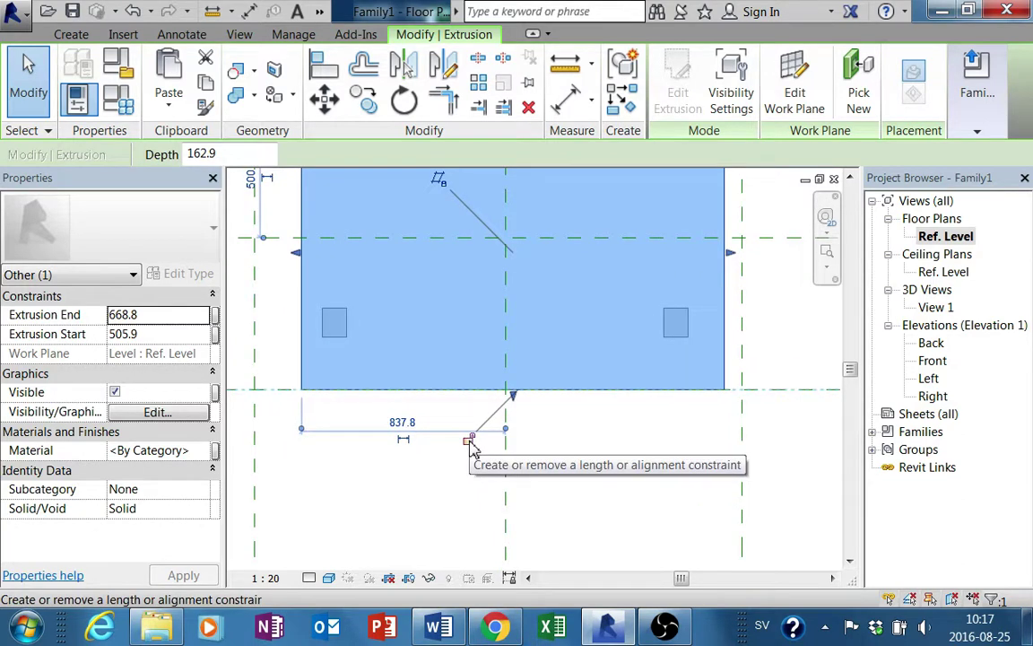
pyautogui.click(468, 439)
pyautogui.moveTo(473, 448); pyautogui.dragTo(542, 464, button='middle')
pyautogui.scroll(-2, 521, 400)
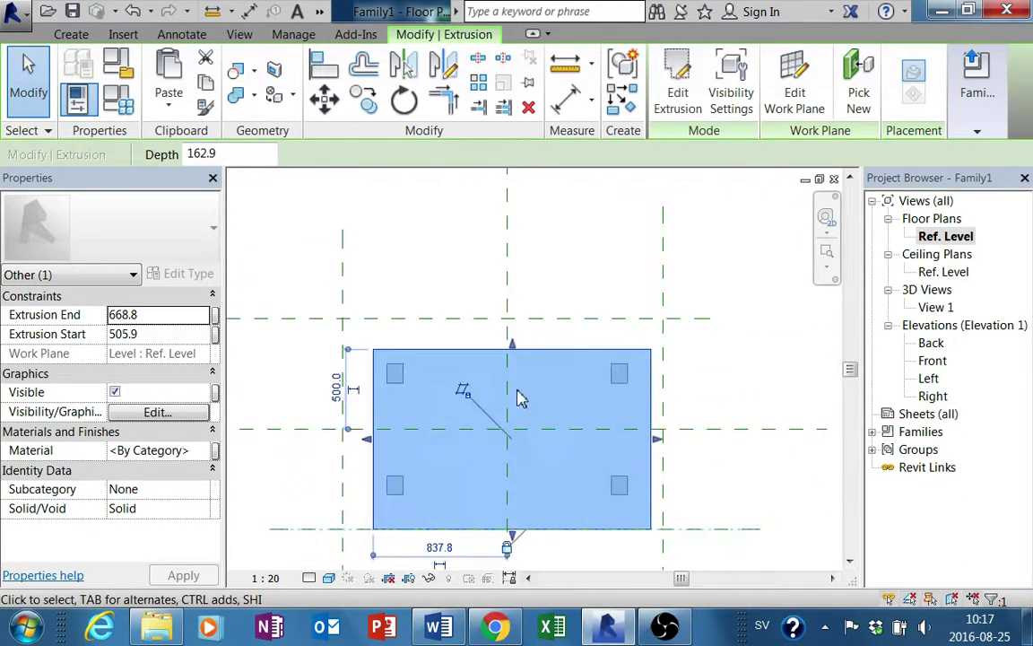
# - Snap the top, right and left edges to their reference planes and reposition the left plane
pyautogui.moveTo(511, 346); pyautogui.dragTo(524, 320)
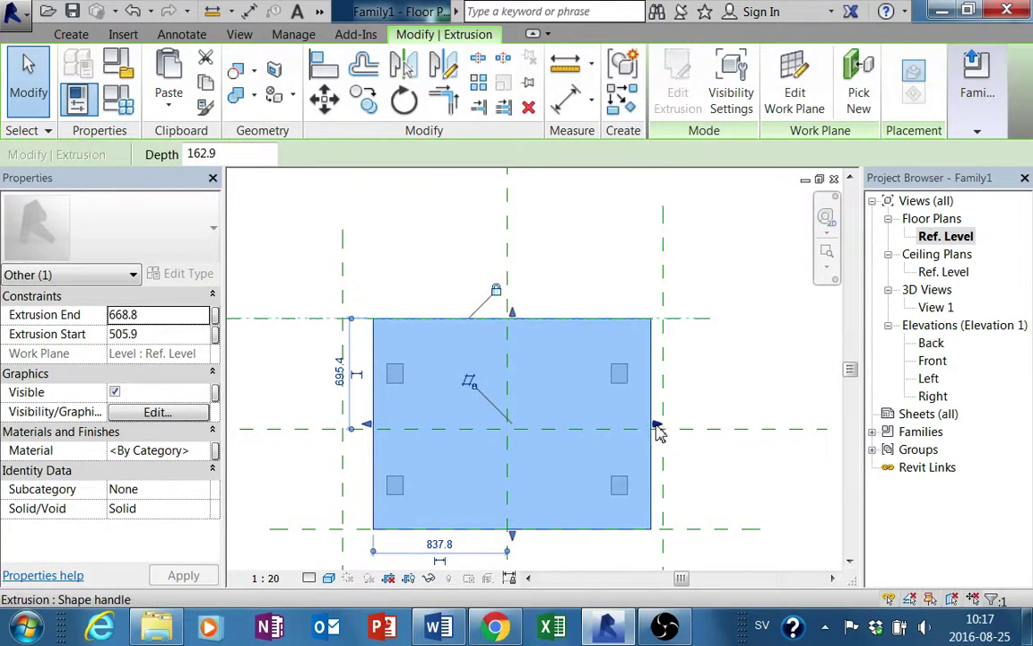
pyautogui.moveTo(659, 427); pyautogui.dragTo(663, 431)
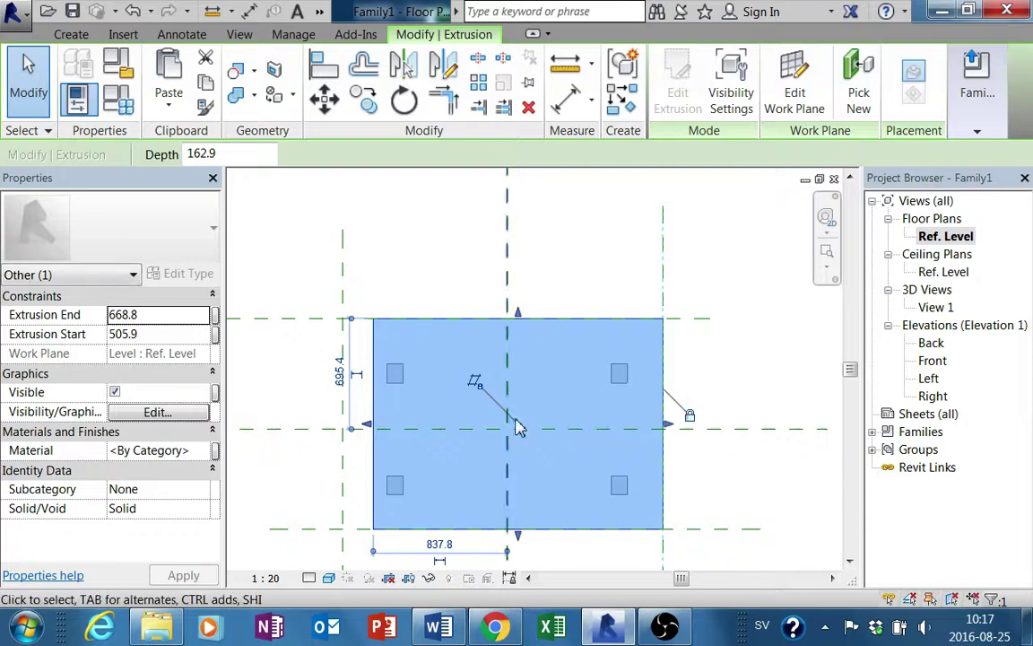
pyautogui.moveTo(368, 426); pyautogui.dragTo(339, 430)
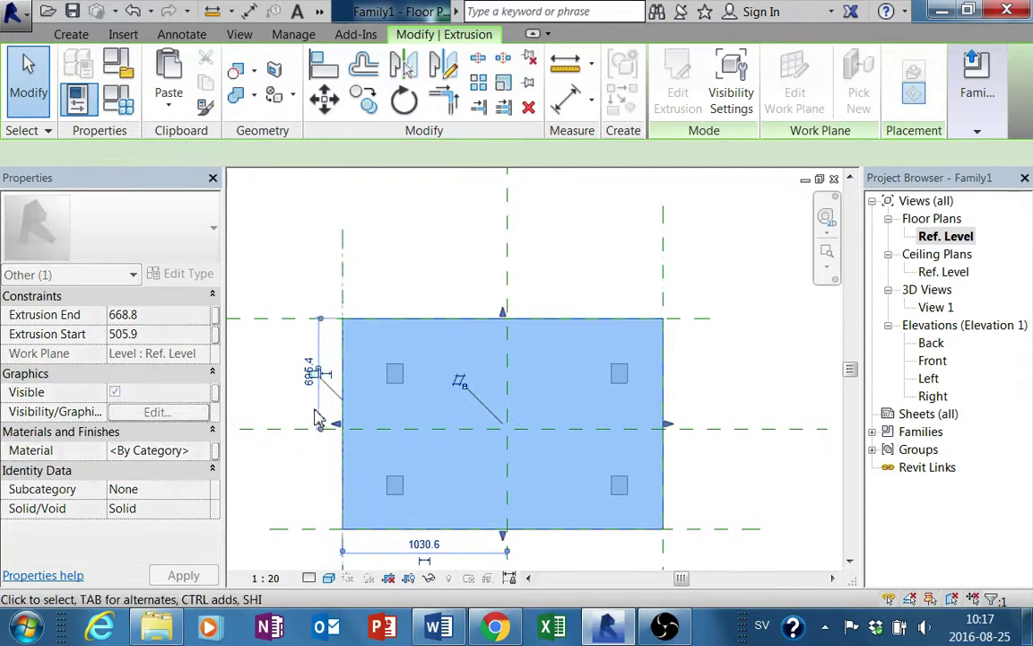
pyautogui.scroll(-1, 339, 433)
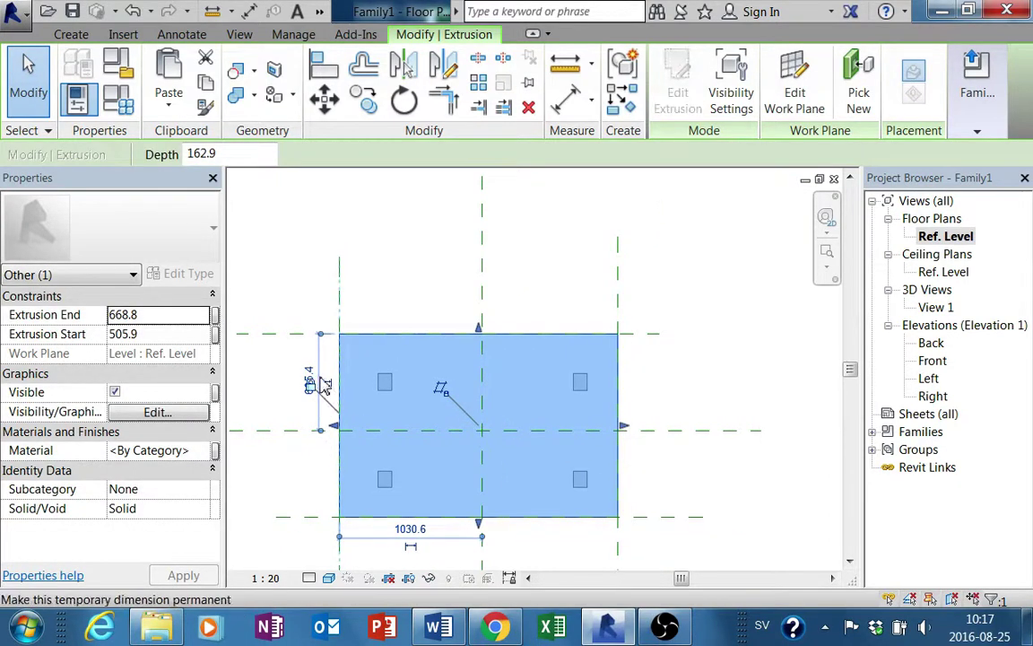
pyautogui.moveTo(396, 456); pyautogui.dragTo(422, 408, button='middle')
pyautogui.click(424, 267)
pyautogui.click(369, 249)
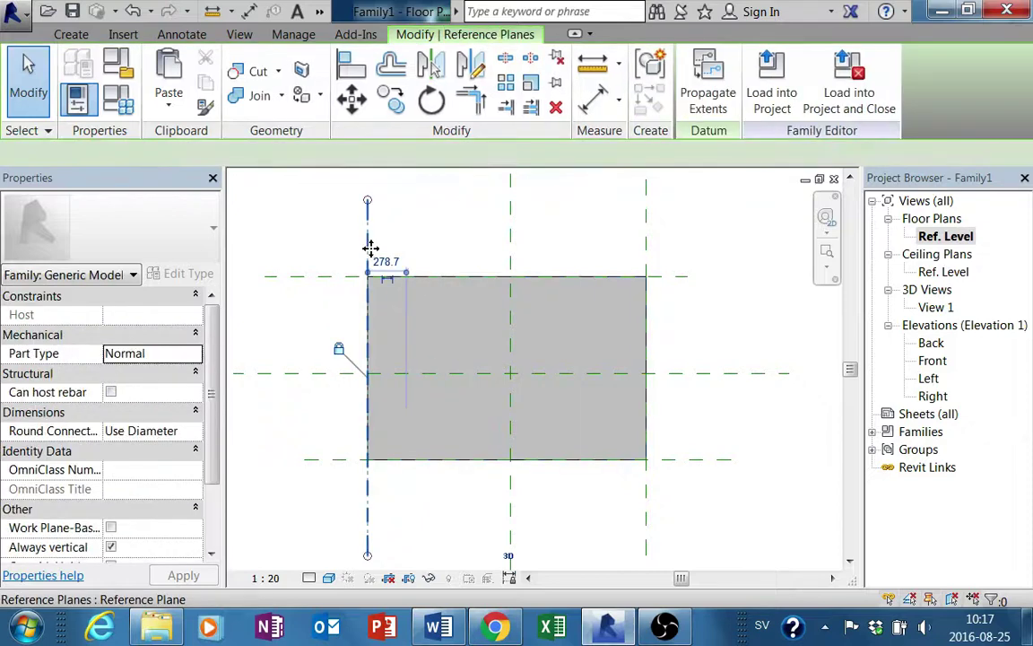
pyautogui.moveTo(369, 249)
pyautogui.mouseDown()
pyautogui.moveTo(408, 260)
pyautogui.moveTo(421, 251)
pyautogui.moveTo(362, 224)
pyautogui.mouseUp()
pyautogui.scroll(-1, 422, 323)
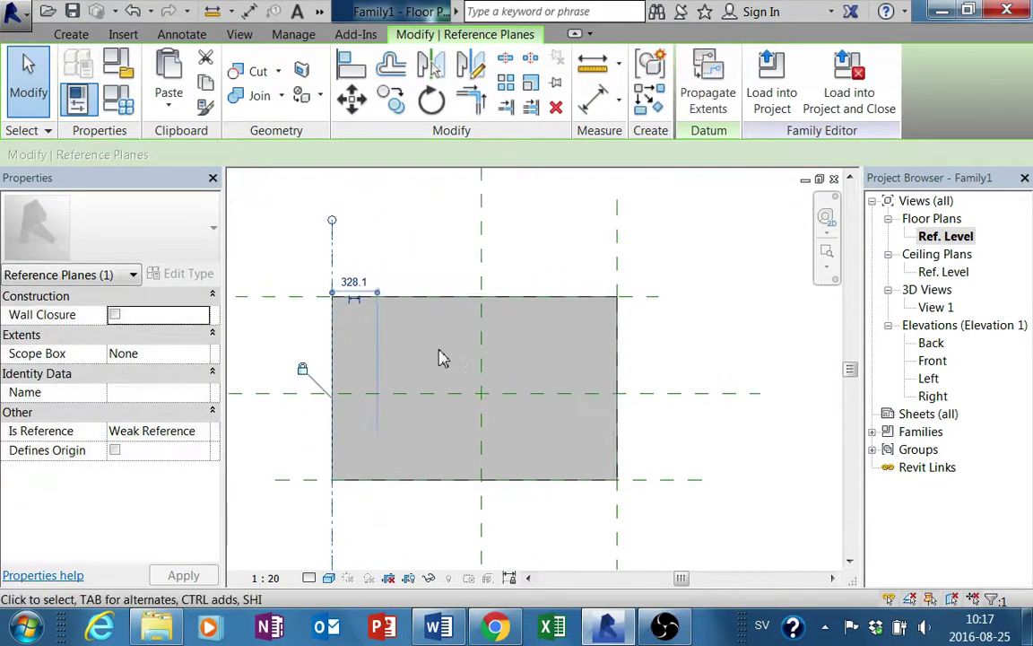
pyautogui.scroll(-1, 440, 355)
pyautogui.click(709, 399)
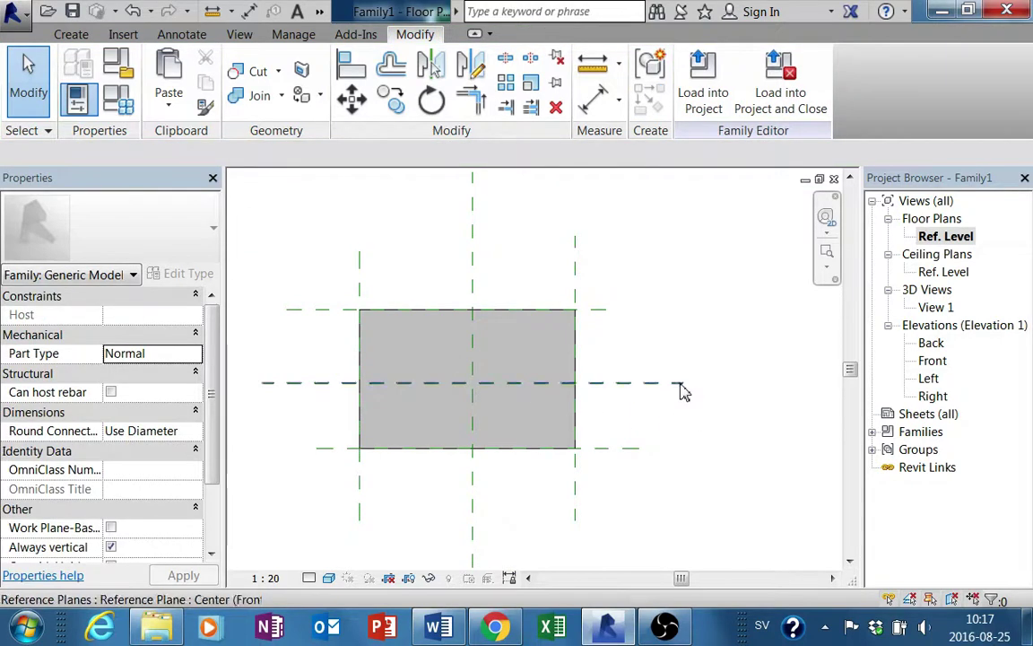
# - Add an EQ aligned dimension across the left, centre and right reference planes
pyautogui.click(593, 98)
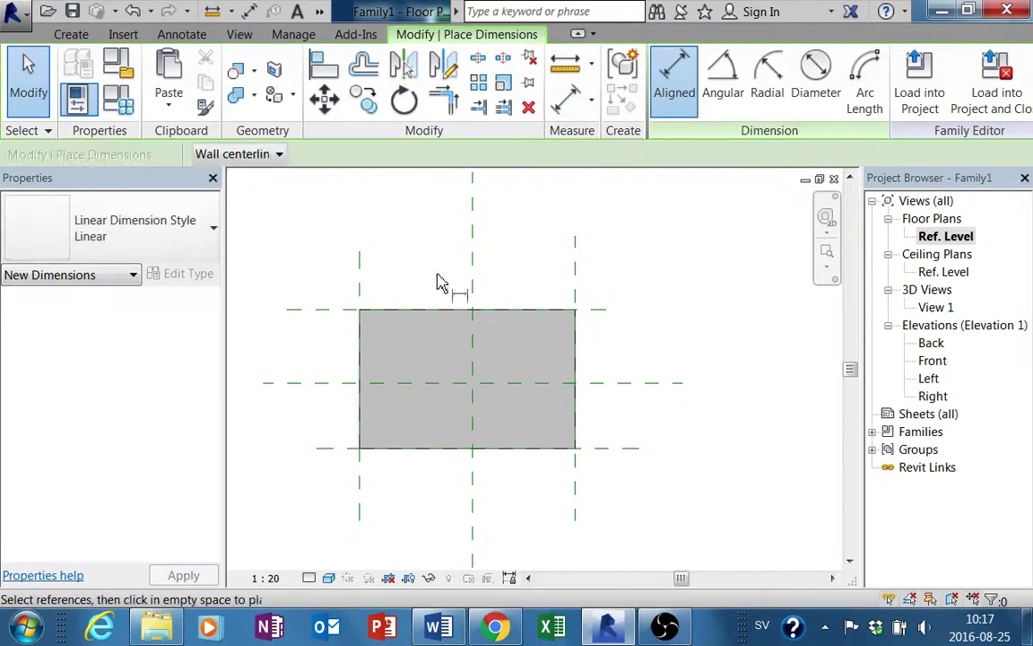
pyautogui.click(361, 285)
pyautogui.click(473, 269)
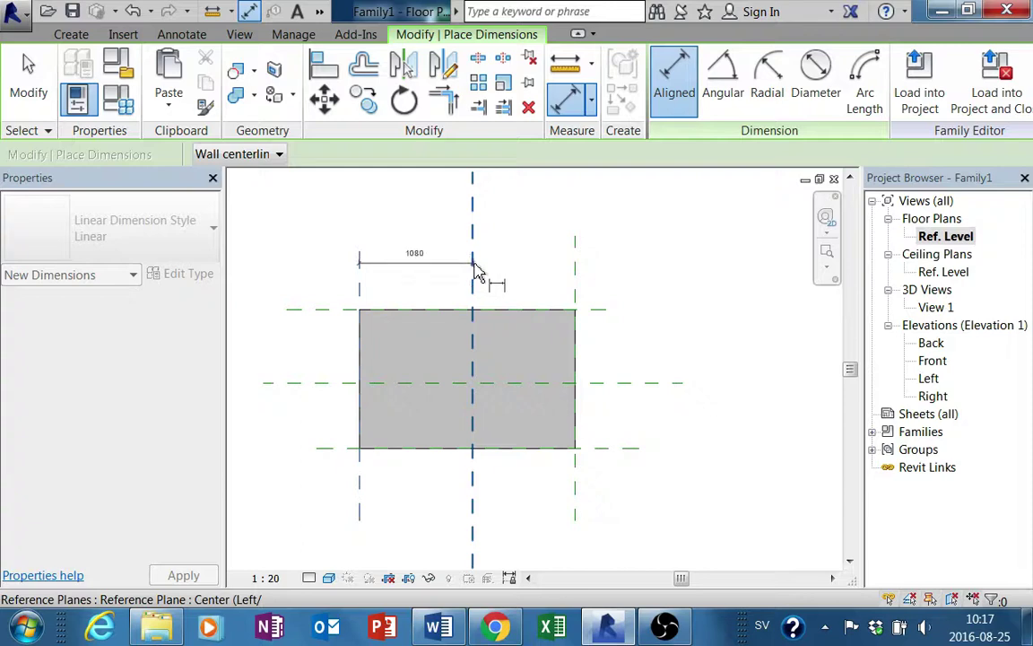
pyautogui.click(575, 293)
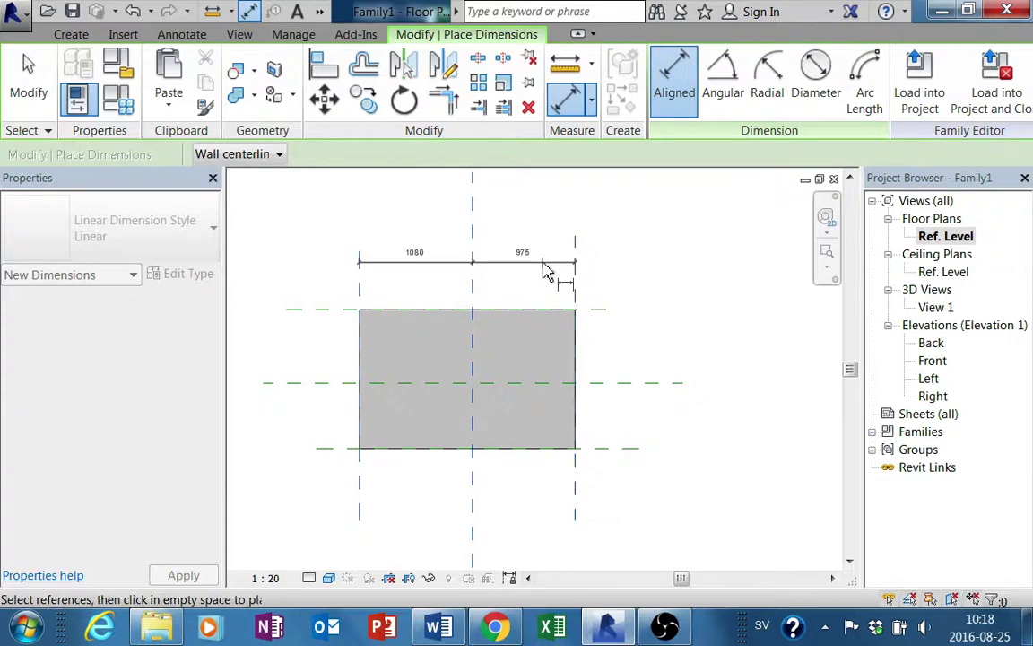
pyautogui.click(544, 270)
pyautogui.moveTo(535, 357); pyautogui.dragTo(530, 387, button='middle')
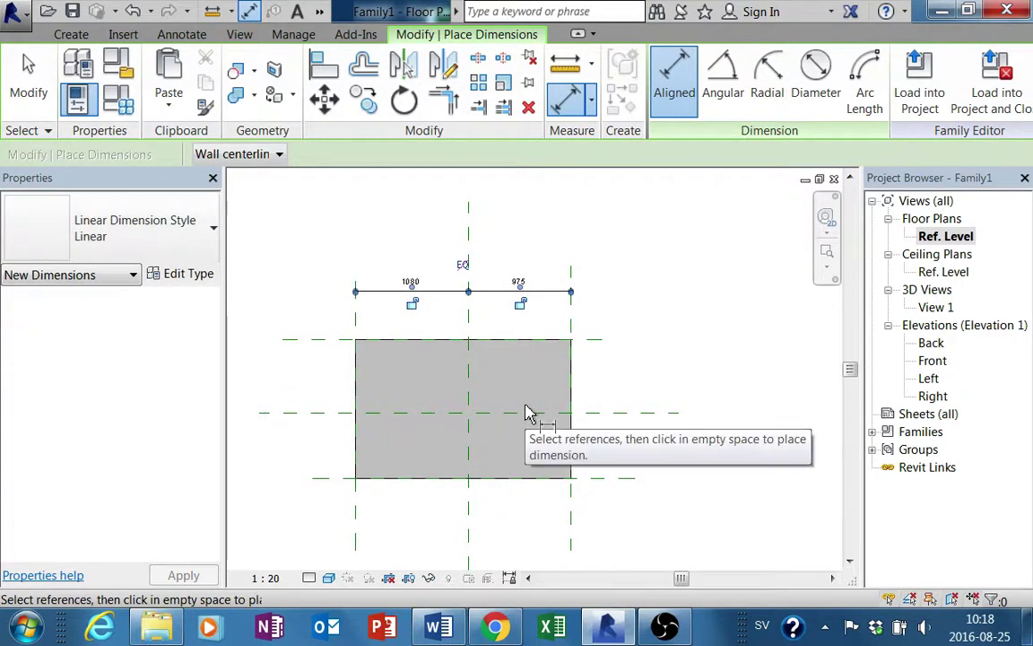
pyautogui.click(464, 263)
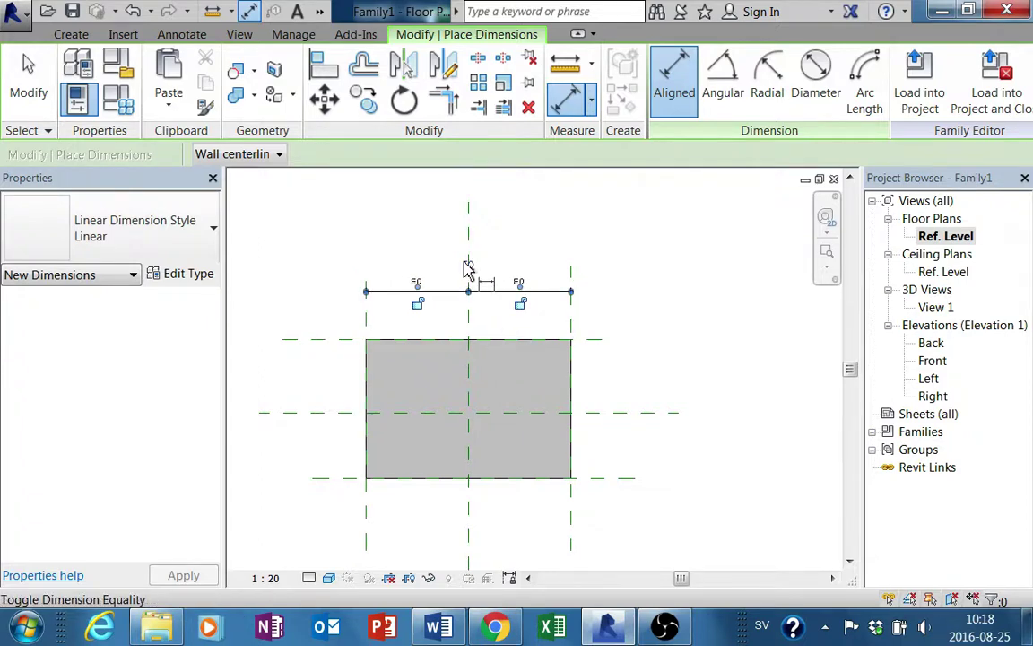
pyautogui.moveTo(581, 445); pyautogui.dragTo(561, 408, button='middle')
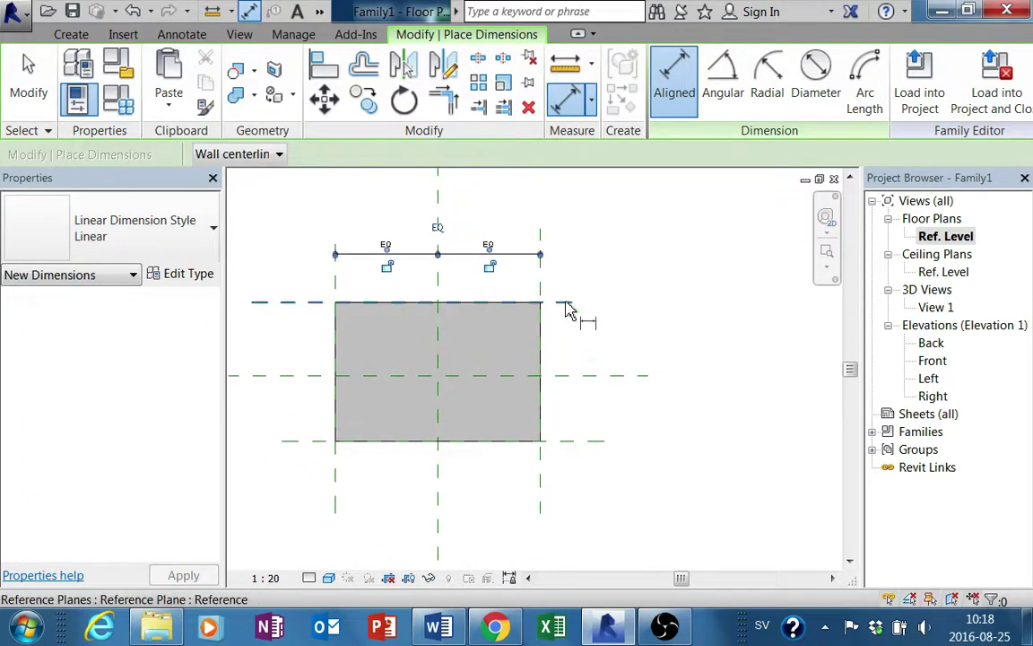
pyautogui.press('Escape')
# - Add an EQ depth dimension across the middle and bottom reference planes
pyautogui.click(579, 376)
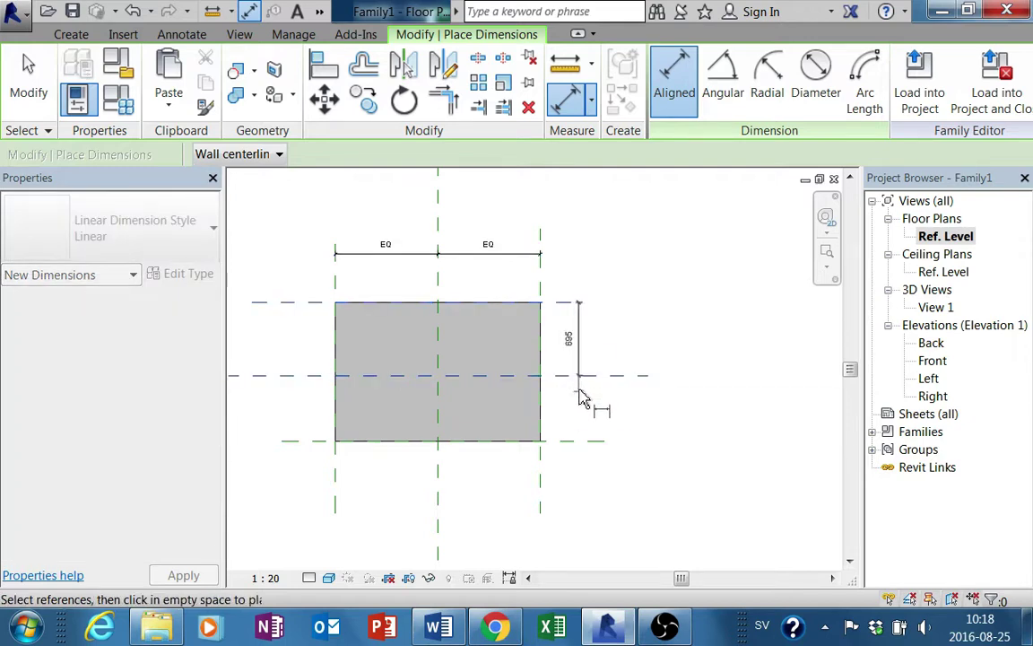
pyautogui.click(582, 449)
pyautogui.click(590, 419)
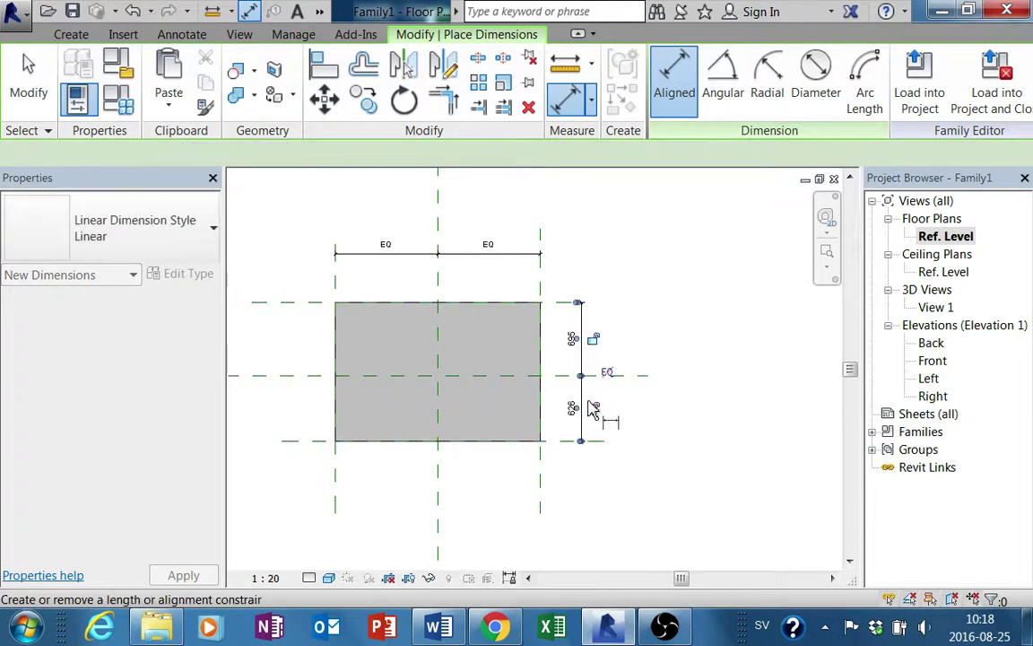
pyautogui.click(613, 377)
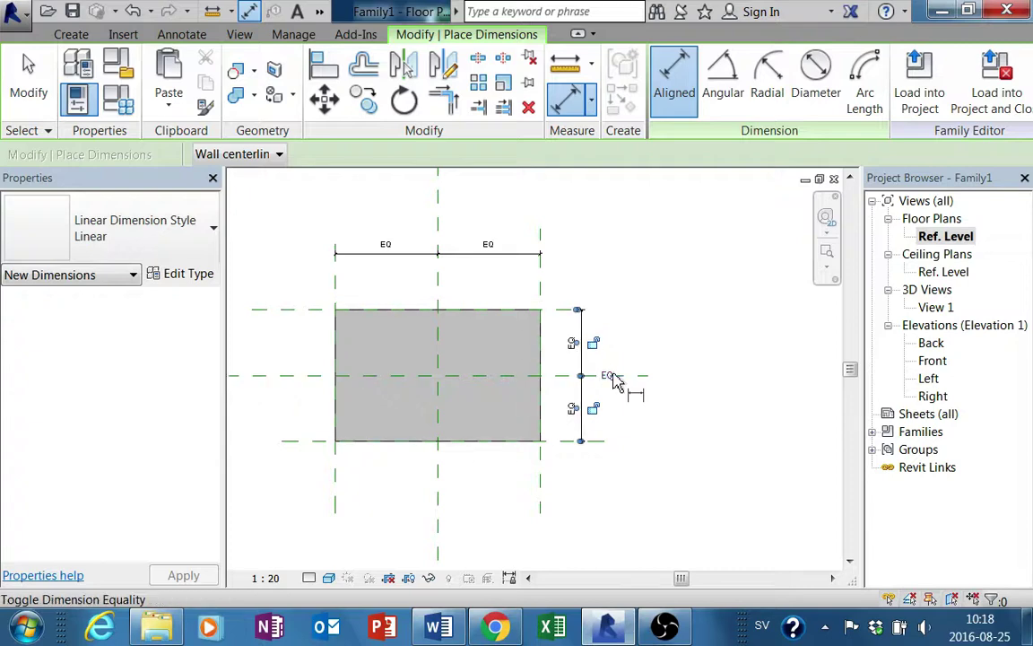
pyautogui.rightClick(610, 488)
pyautogui.press('Escape')
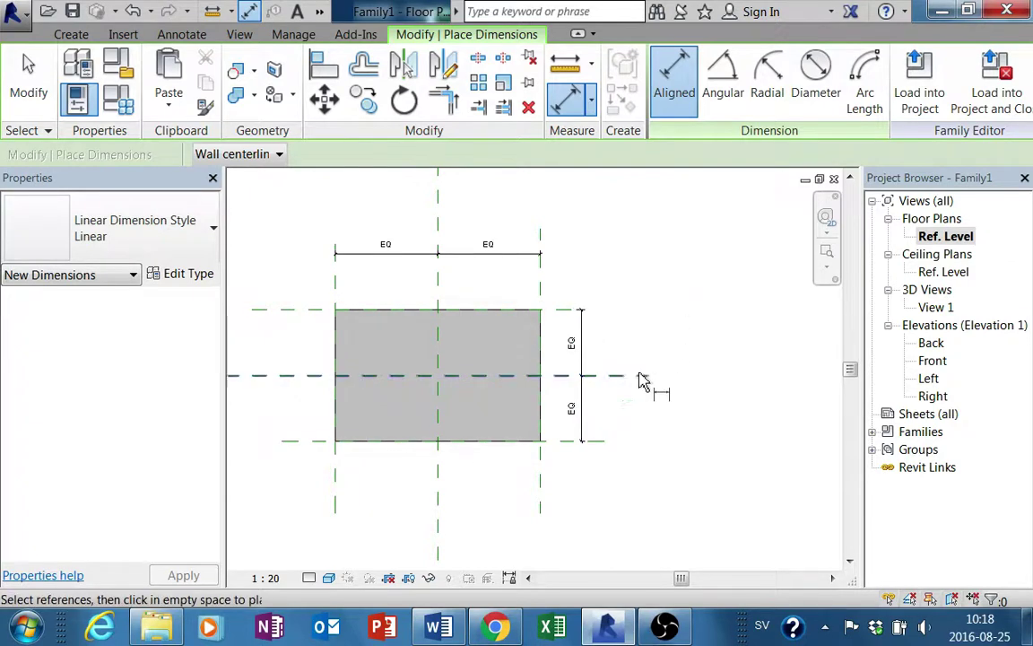
pyautogui.press('Escape')
# - Drag the bottom reference plane to test the equality constraints
pyautogui.click(570, 453)
pyautogui.moveTo(562, 441)
pyautogui.mouseDown()
pyautogui.moveTo(571, 513)
pyautogui.moveTo(568, 423)
pyautogui.moveTo(566, 446)
pyautogui.mouseUp()
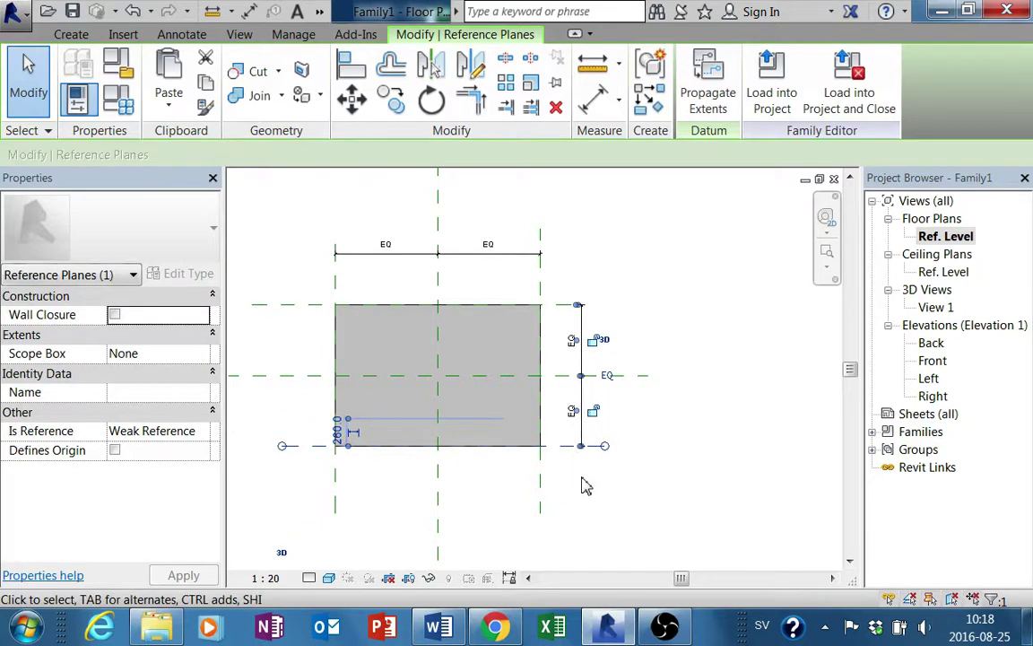
pyautogui.press('Escape')
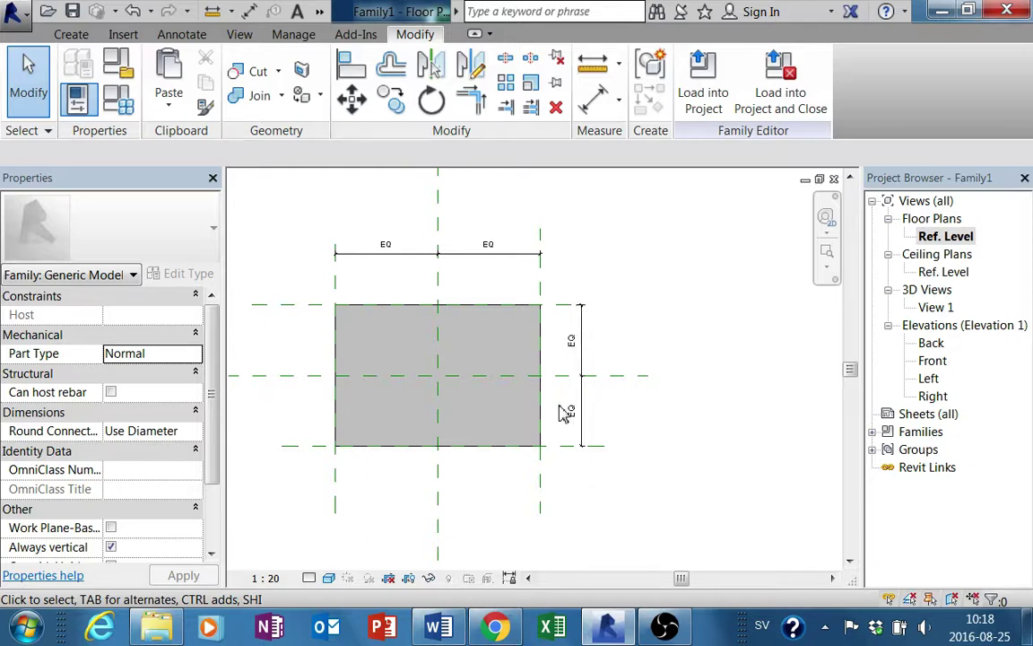
pyautogui.moveTo(565, 411); pyautogui.dragTo(588, 409, button='middle')
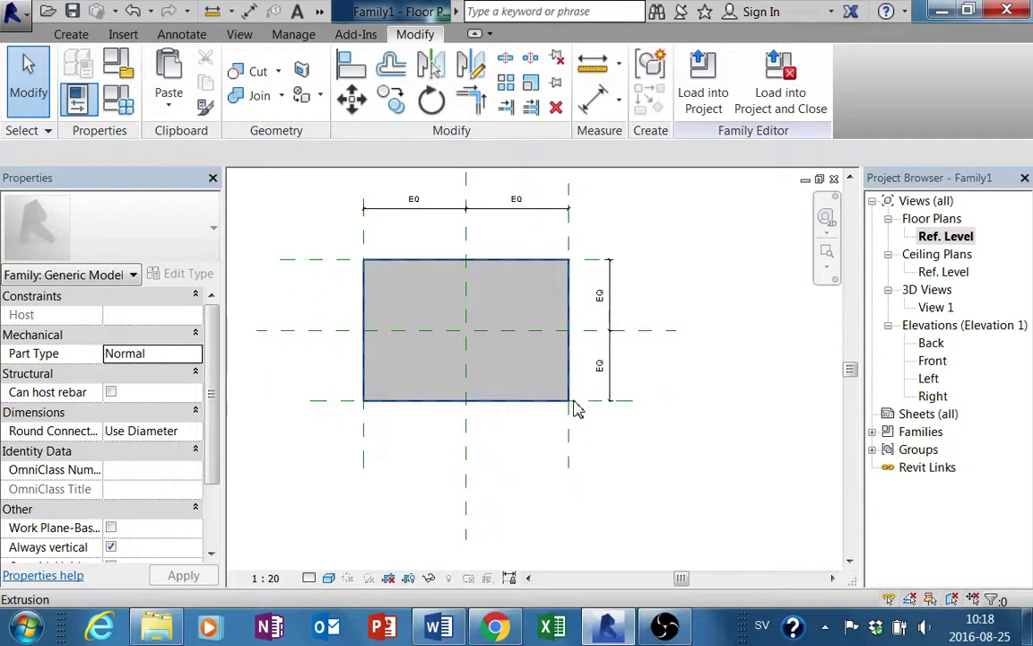
pyautogui.moveTo(563, 363); pyautogui.dragTo(572, 411, button='middle')
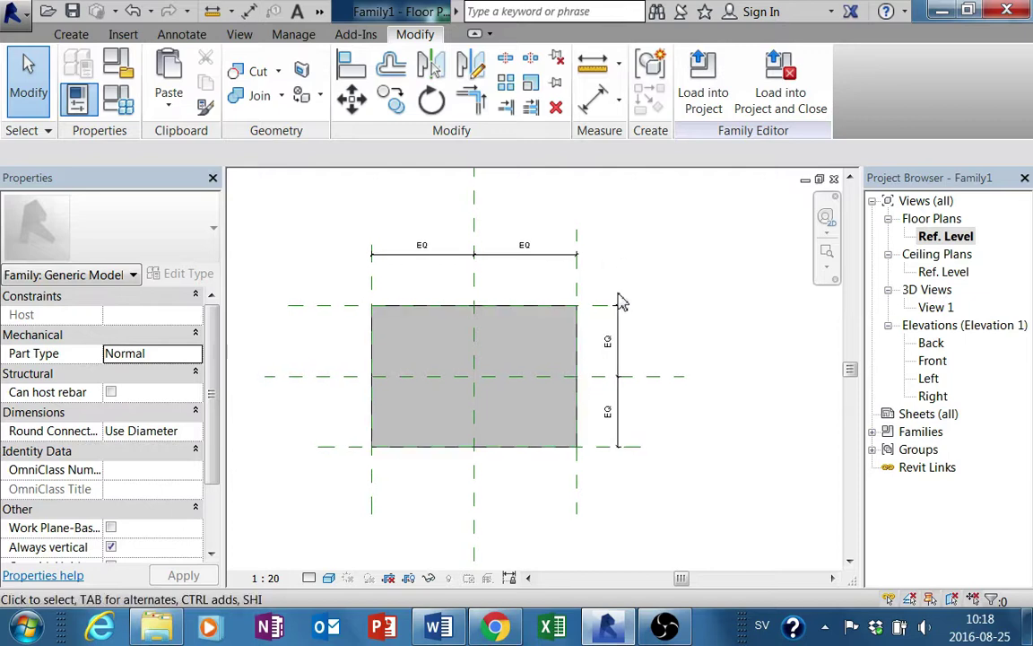
# - Place aligned dimensions across the reference planes for overall width 1949 and depth 1341
pyautogui.click(592, 112)
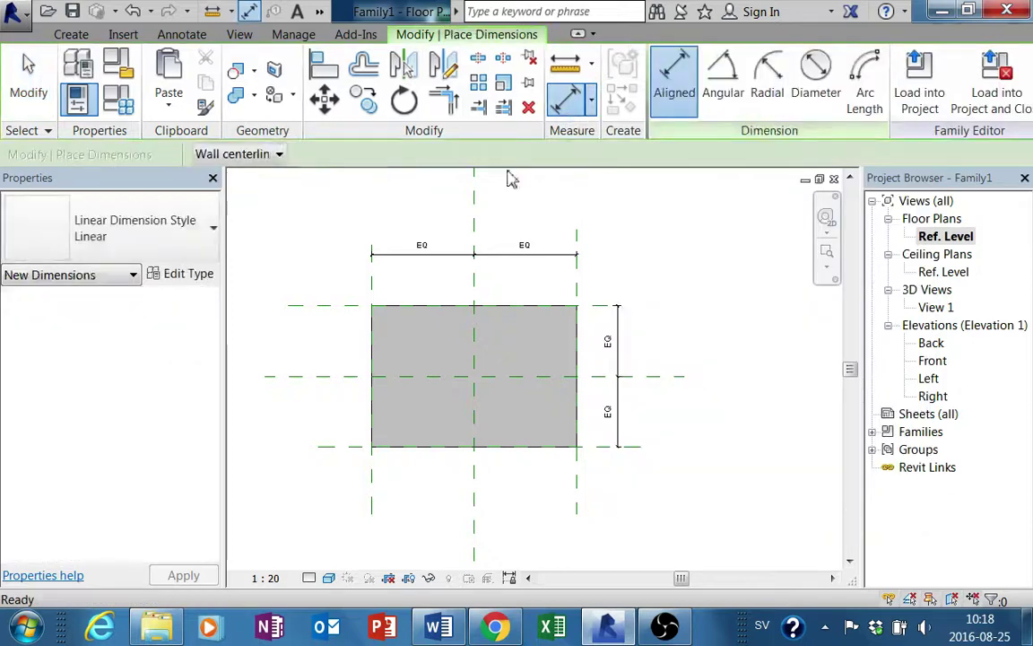
pyautogui.click(373, 286)
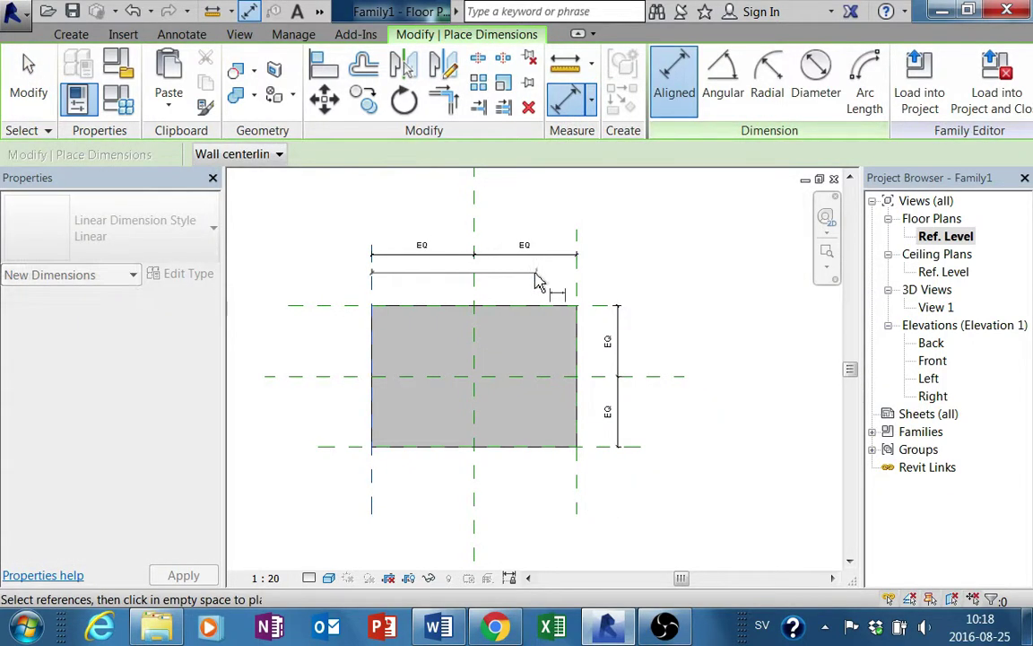
pyautogui.click(579, 291)
pyautogui.moveTo(557, 220); pyautogui.dragTo(565, 256, button='middle')
pyautogui.click(583, 235)
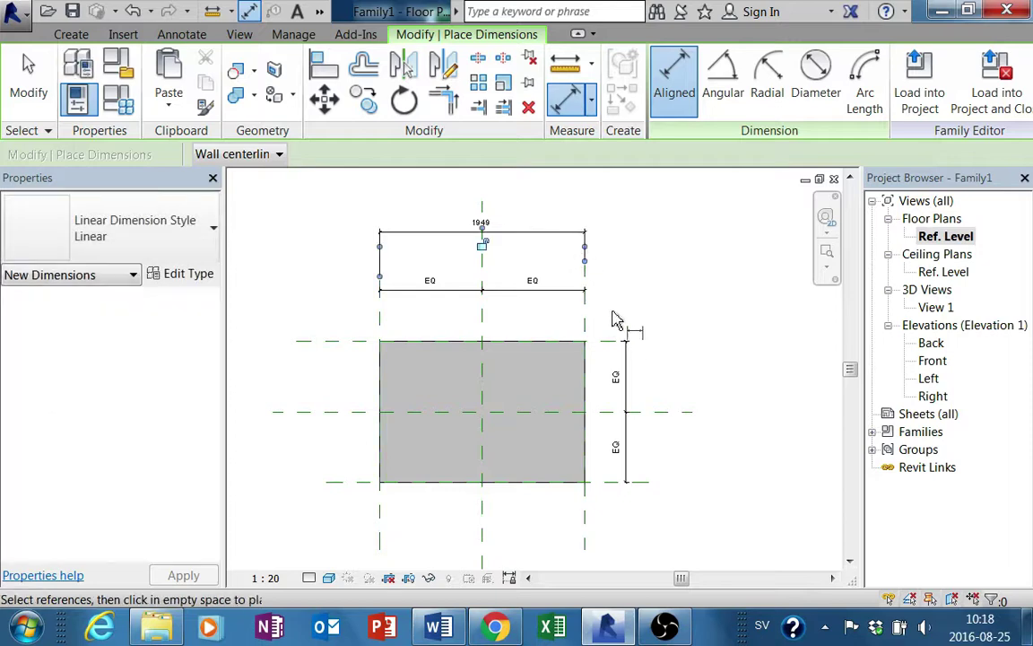
pyautogui.click(618, 342)
pyautogui.click(610, 481)
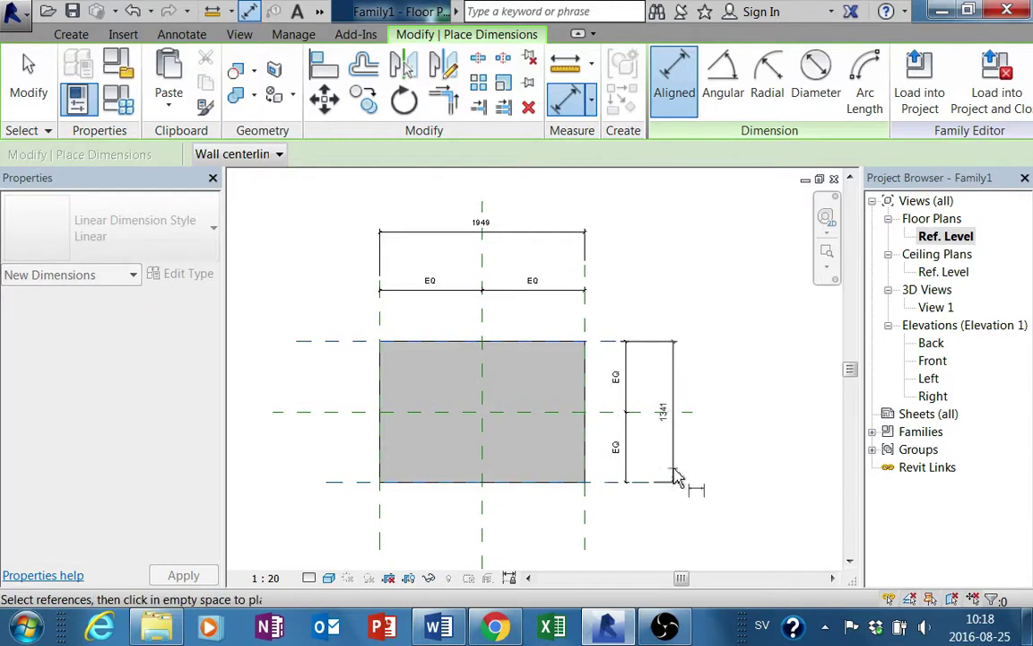
pyautogui.click(737, 466)
pyautogui.moveTo(608, 461)
pyautogui.mouseDown(button='middle')
pyautogui.moveTo(530, 427)
pyautogui.moveTo(578, 420)
pyautogui.moveTo(585, 402)
pyautogui.mouseUp(button='middle')
pyautogui.press('Escape')
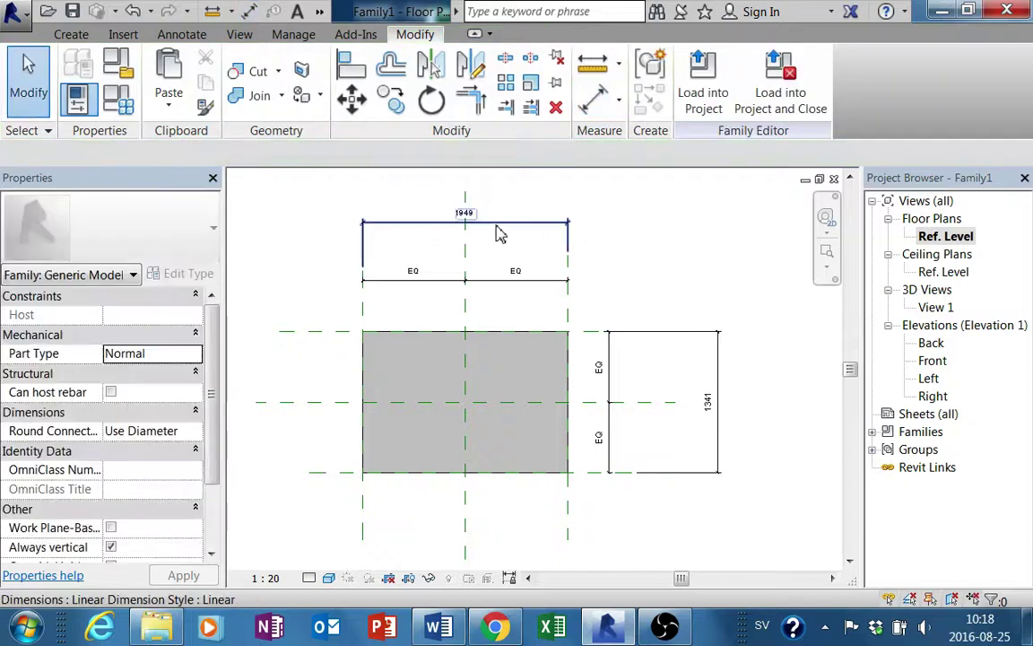
# - Label the 1949 width dimension with a new type parameter L
pyautogui.click(466, 215)
pyautogui.click(481, 154)
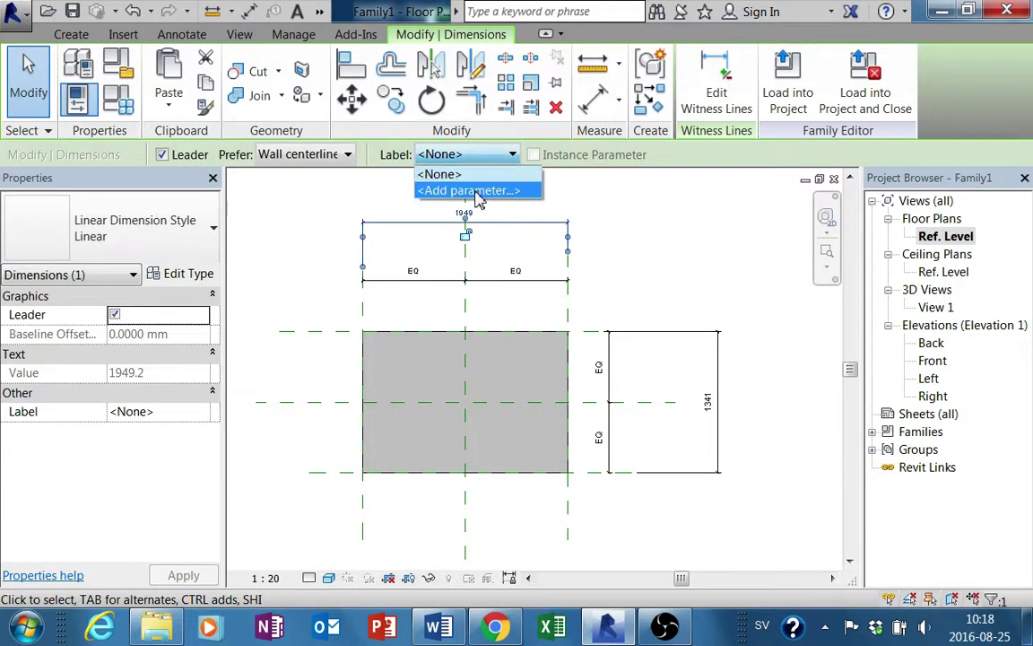
pyautogui.press('Escape')
pyautogui.click(618, 226)
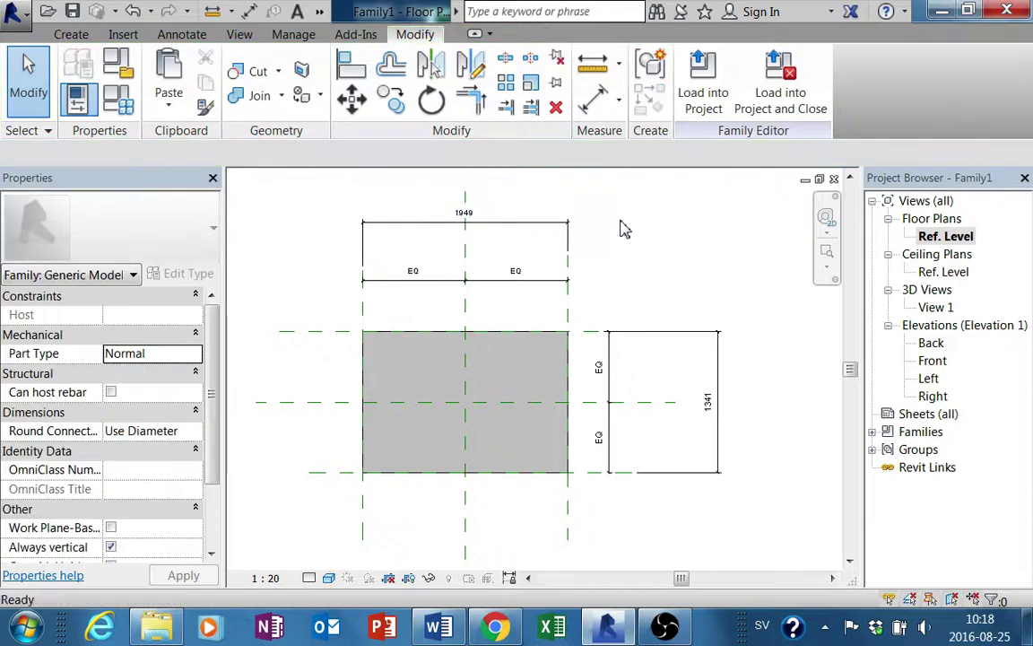
pyautogui.click(517, 224)
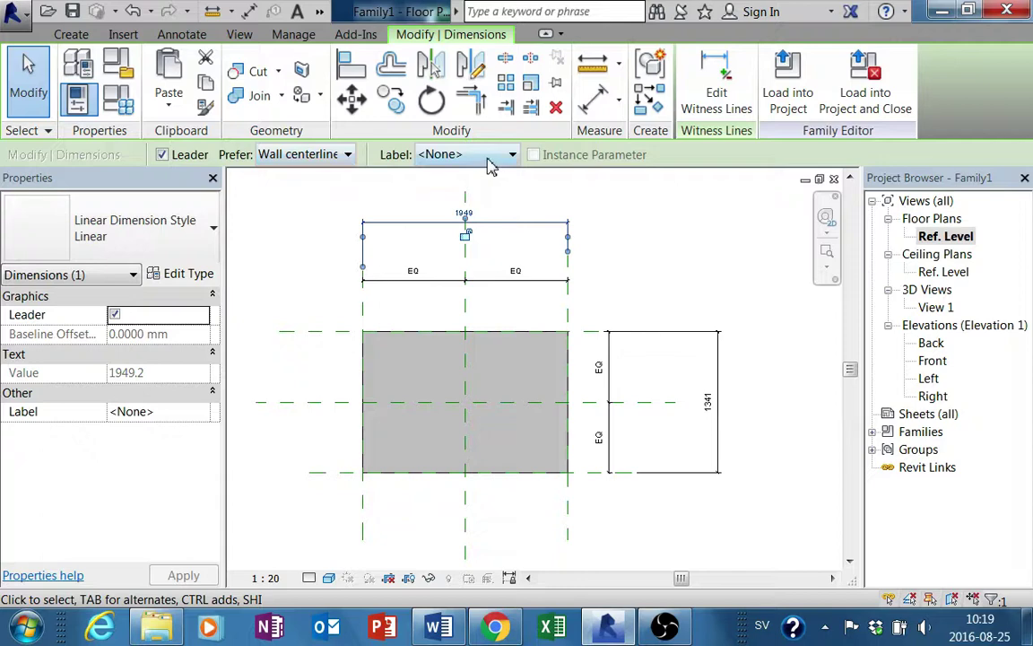
pyautogui.click(495, 157)
pyautogui.click(448, 190)
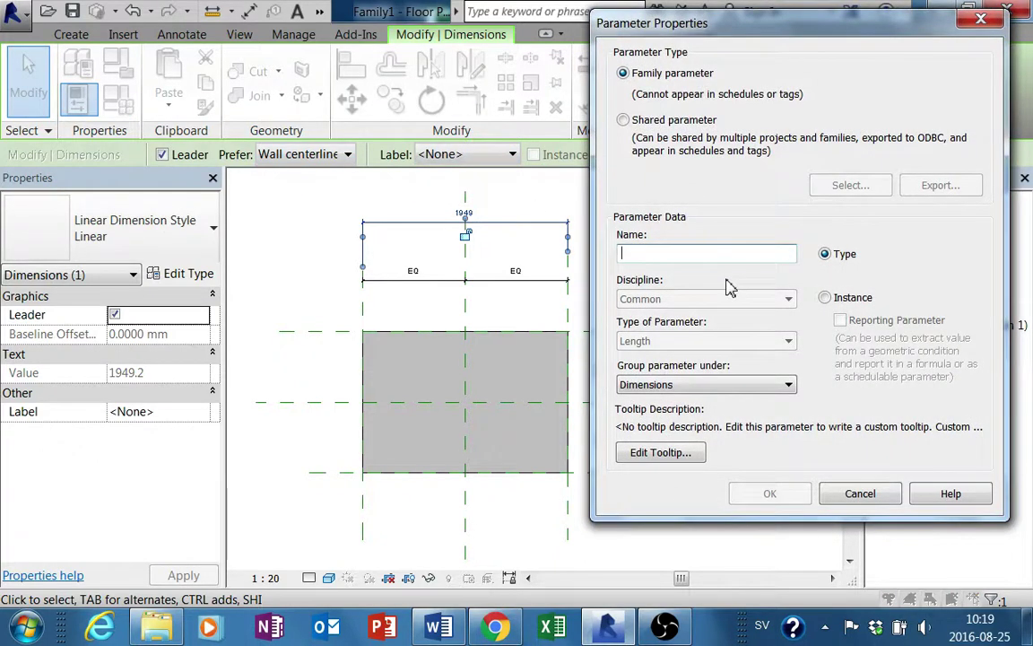
pyautogui.write('L')
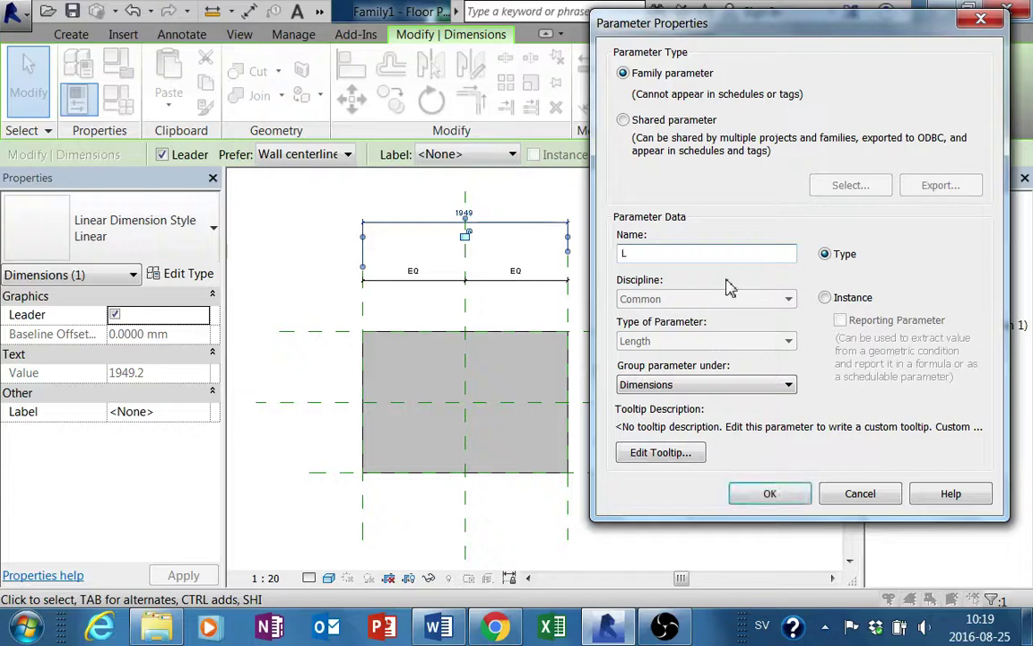
pyautogui.click(787, 497)
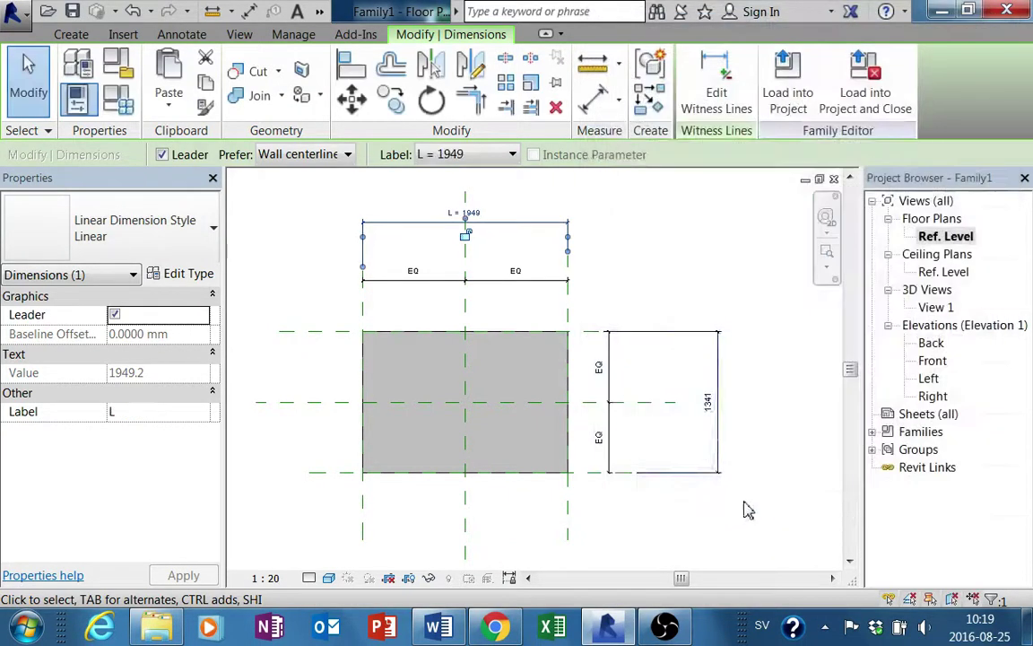
# - Label the 1341 depth dimension with a new type parameter B
pyautogui.click(722, 395)
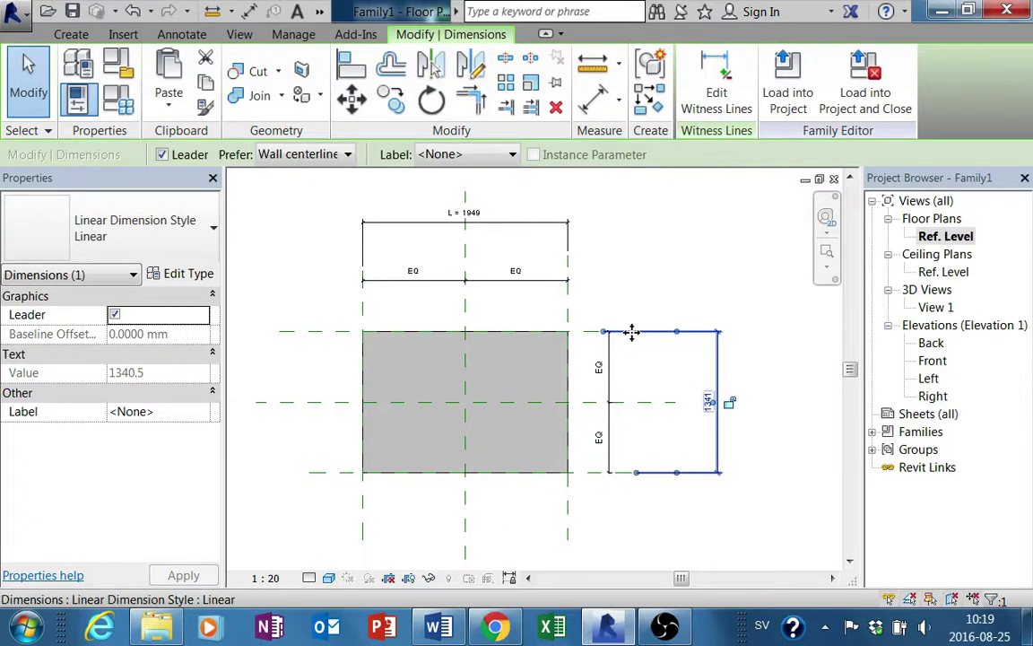
pyautogui.click(459, 156)
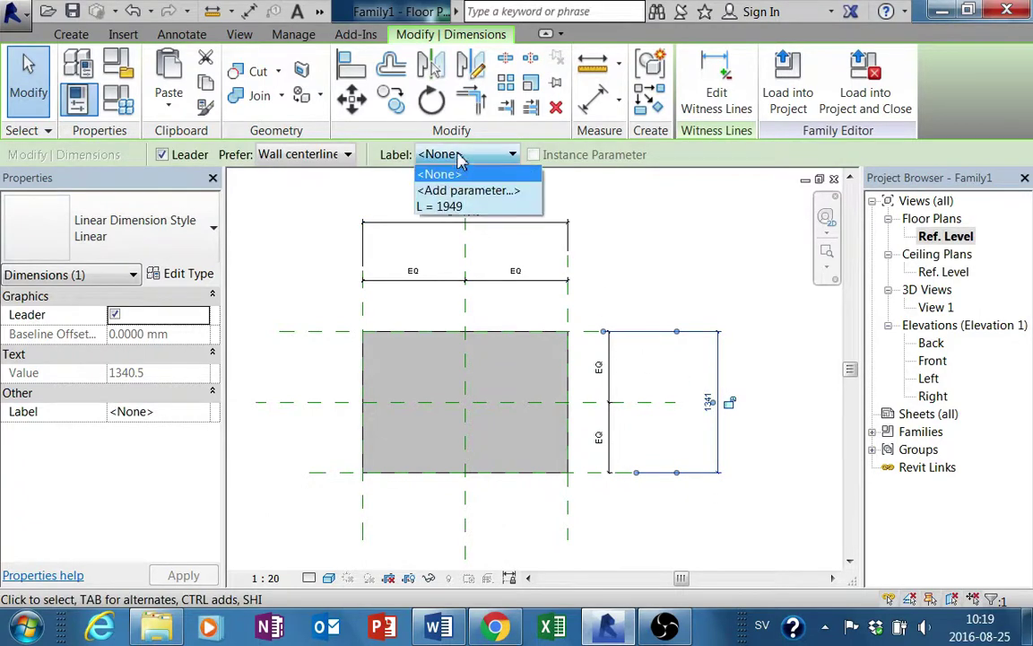
pyautogui.click(453, 191)
pyautogui.write('B')
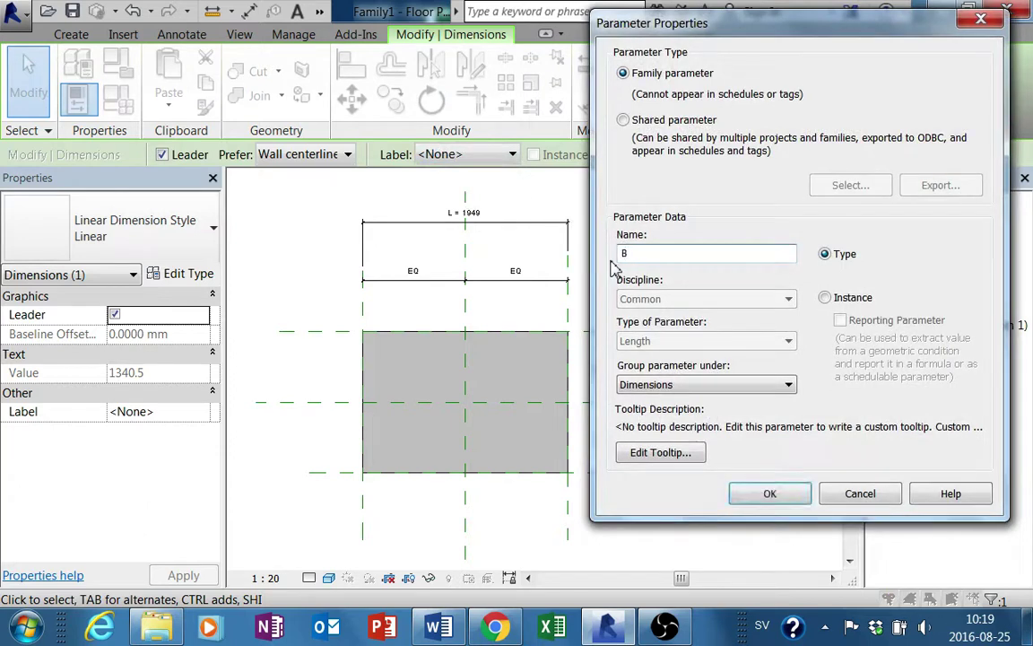
pyautogui.click(798, 502)
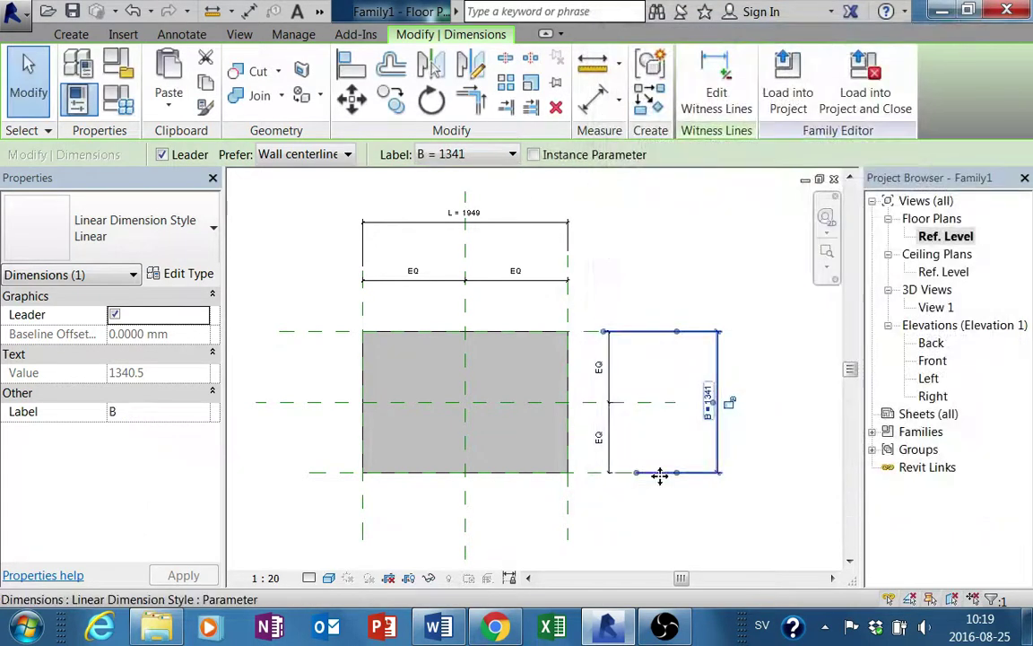
pyautogui.click(654, 550)
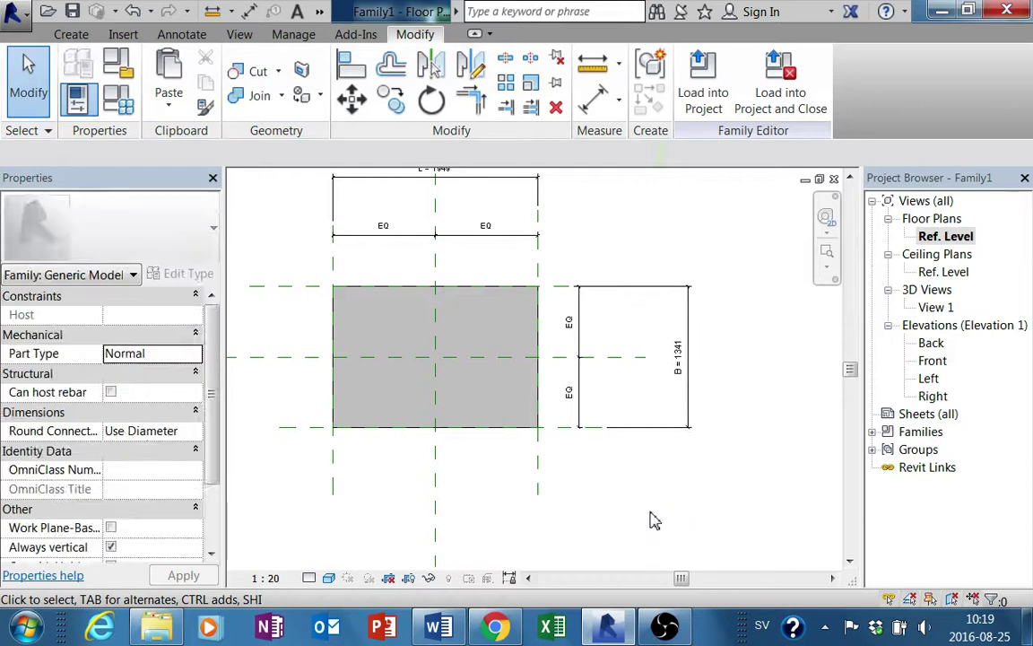
# - Flex the parameters by setting L to 1000 and B to 500
pyautogui.scroll(-2, 646, 502)
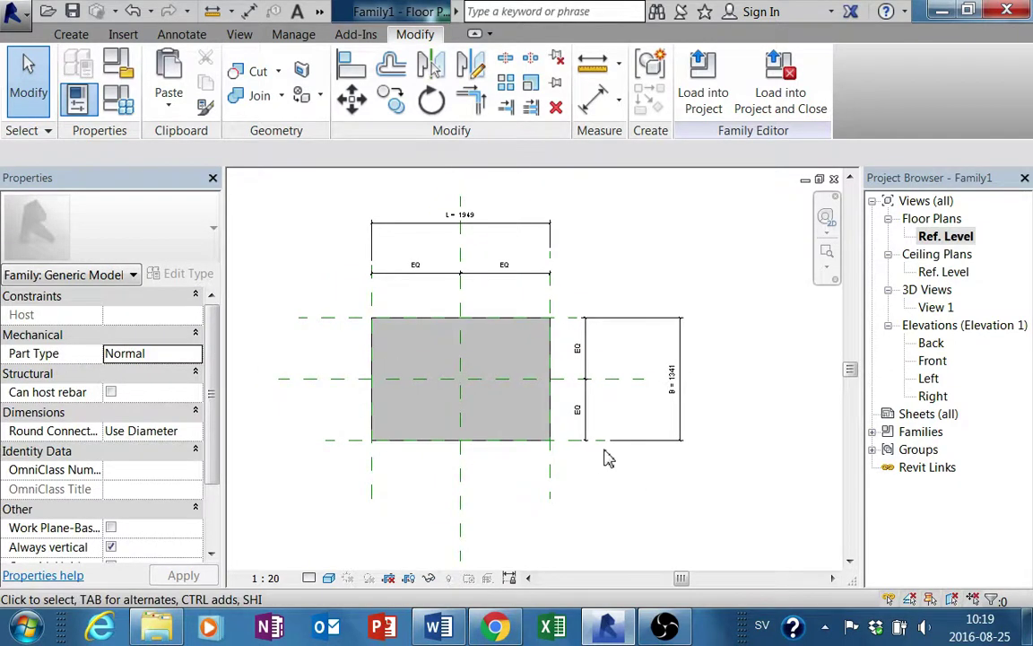
pyautogui.moveTo(606, 459); pyautogui.dragTo(717, 447, button='middle')
pyautogui.scroll(1, 691, 466)
pyautogui.scroll(1, 694, 452)
pyautogui.scroll(1, 699, 508)
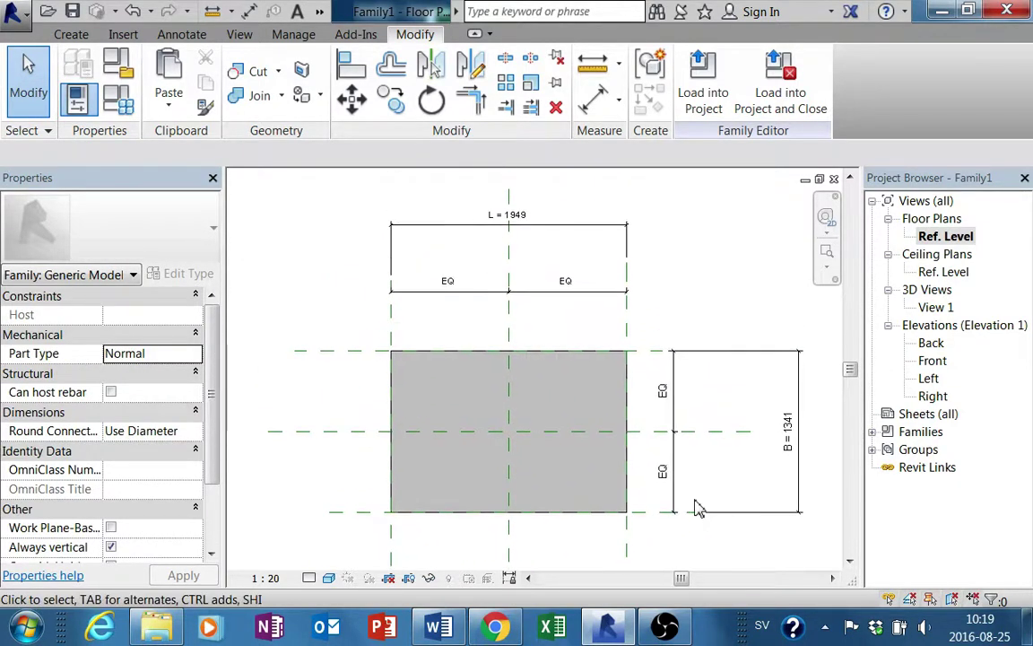
pyautogui.moveTo(676, 477); pyautogui.dragTo(653, 478, button='middle')
pyautogui.click(509, 217)
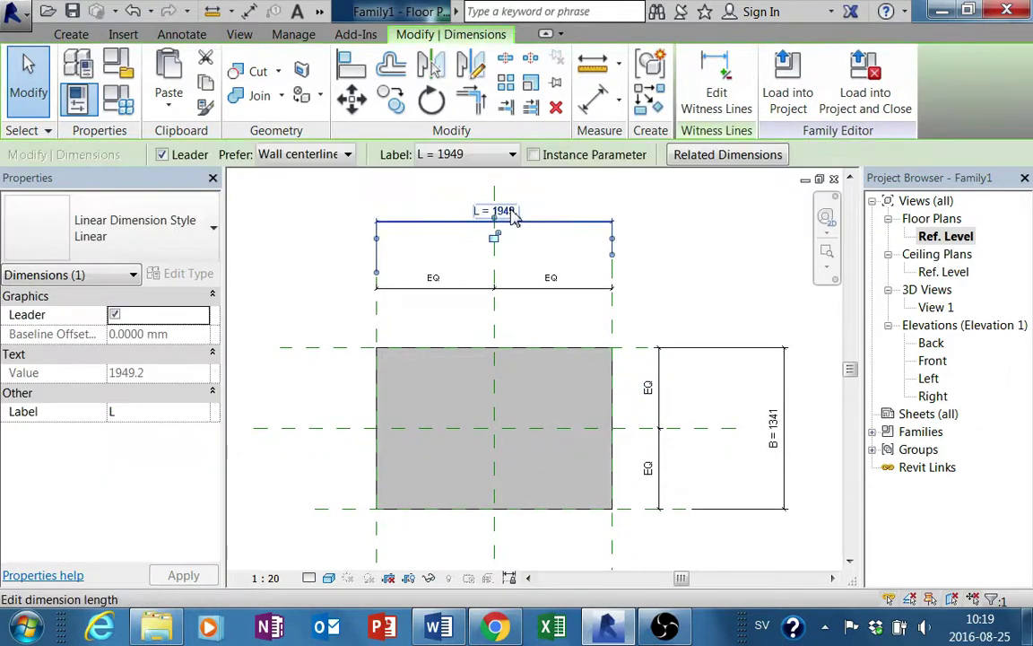
pyautogui.click(510, 212)
pyautogui.write('10')
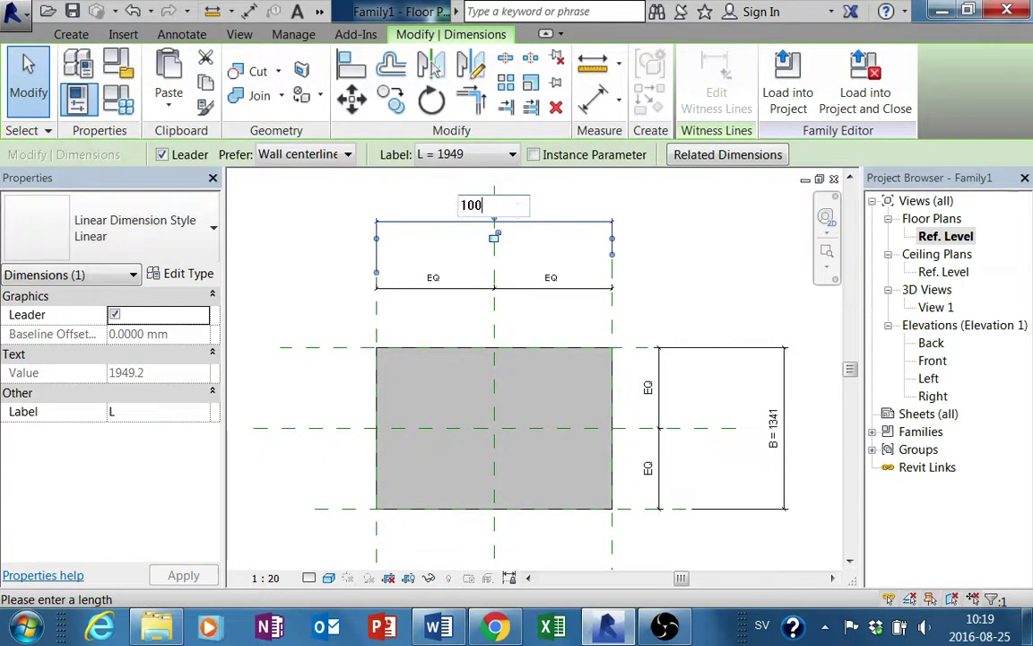
pyautogui.write('0')
pyautogui.press('Return')
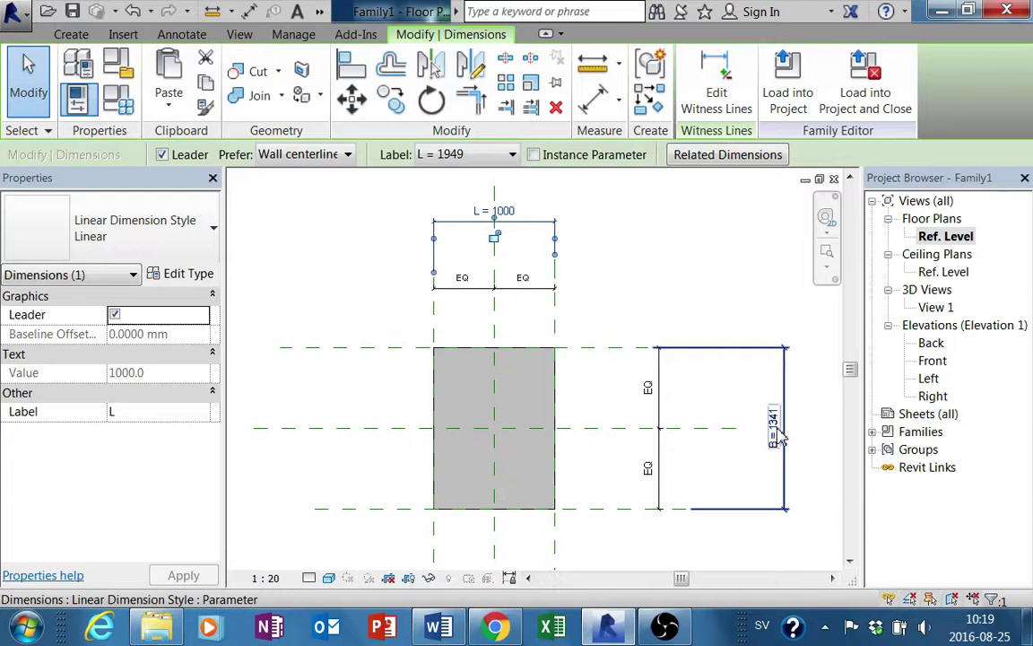
pyautogui.click(780, 434)
pyautogui.click(775, 417)
pyautogui.write('500')
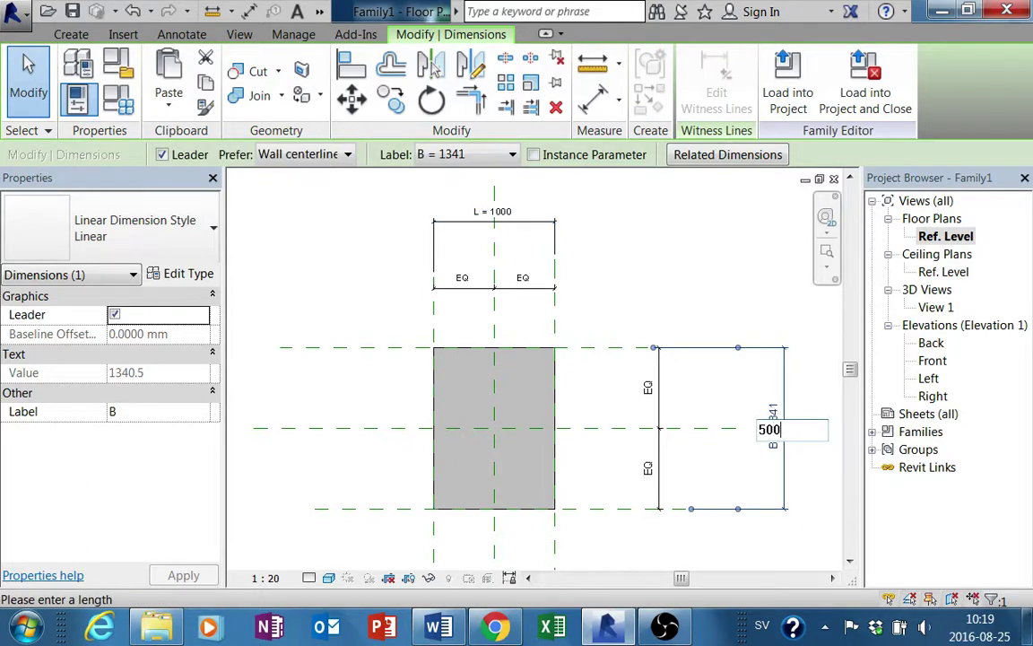
pyautogui.press('Return')
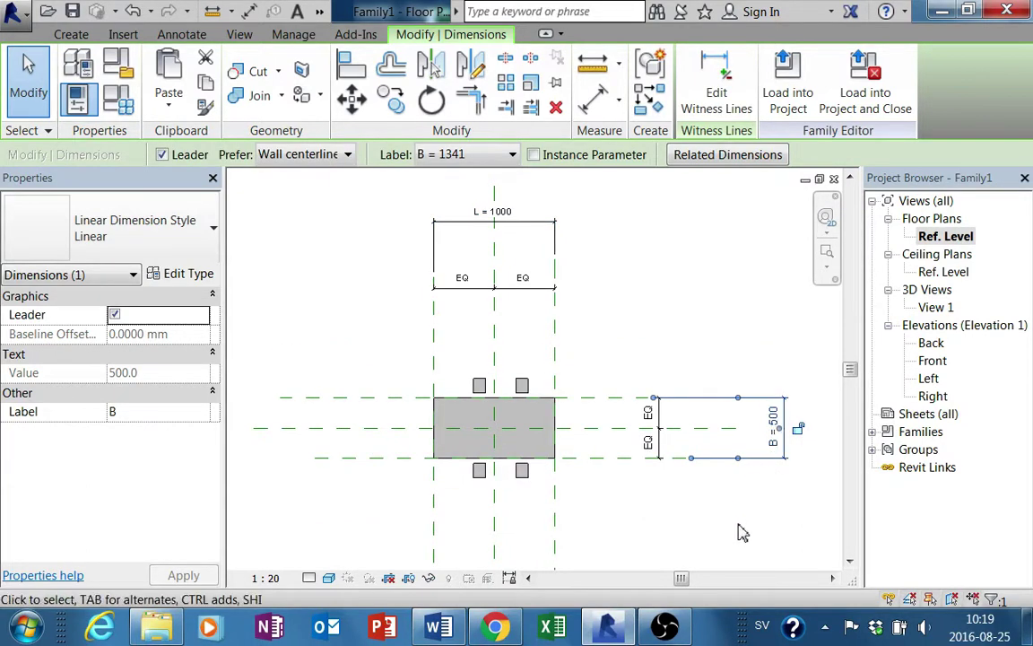
pyautogui.click(723, 540)
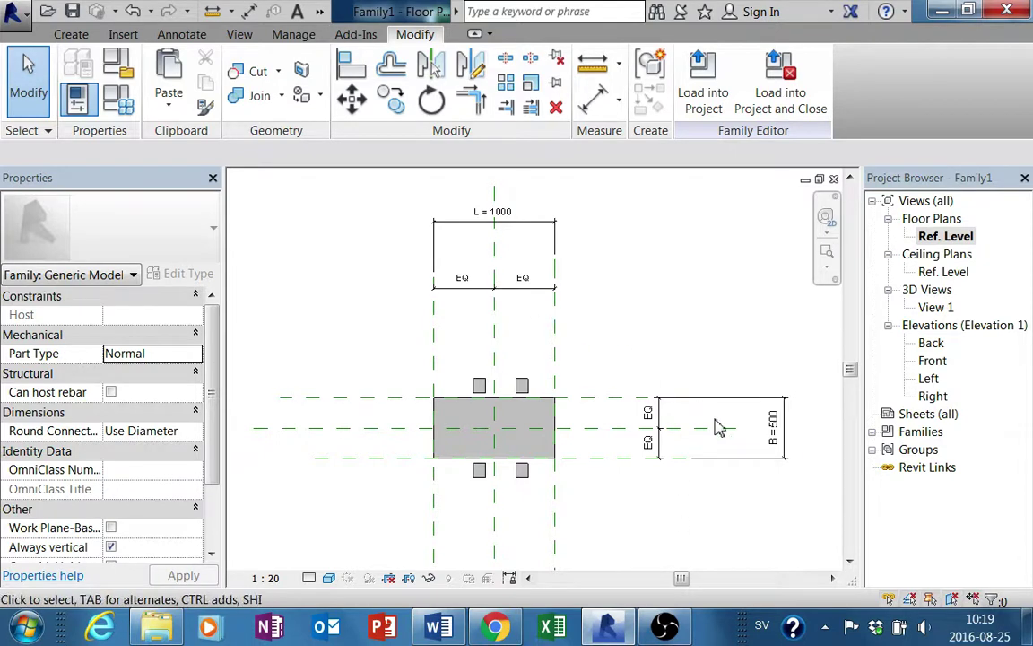
# - Set B to 1000 and L to 2000 so the tabletop measures 2000 by 1000
pyautogui.click(775, 431)
pyautogui.click(777, 420)
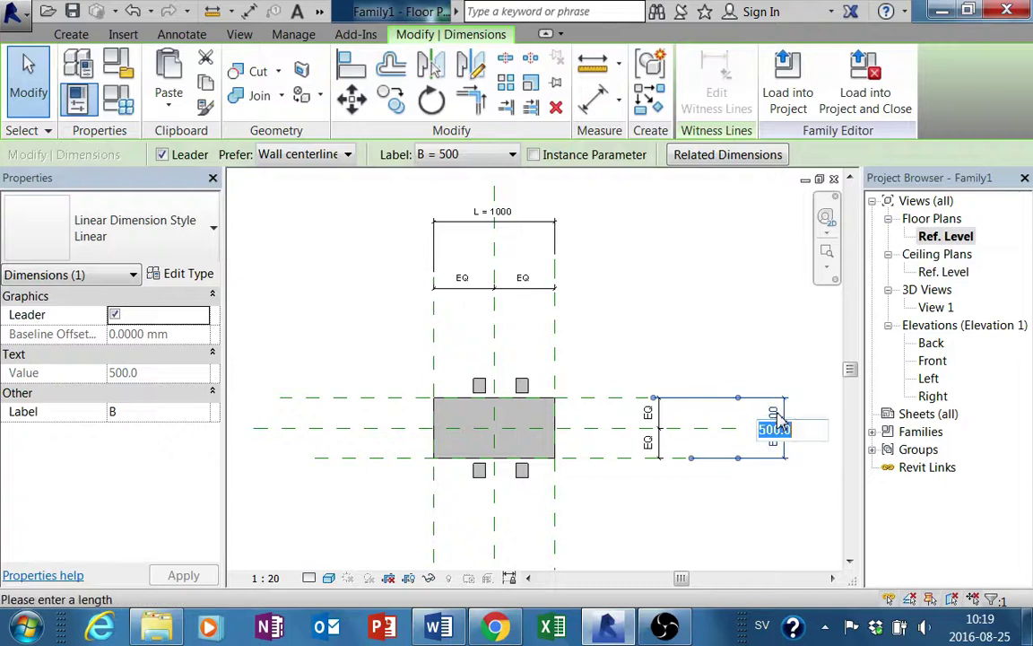
pyautogui.write('1')
pyautogui.press('Return')
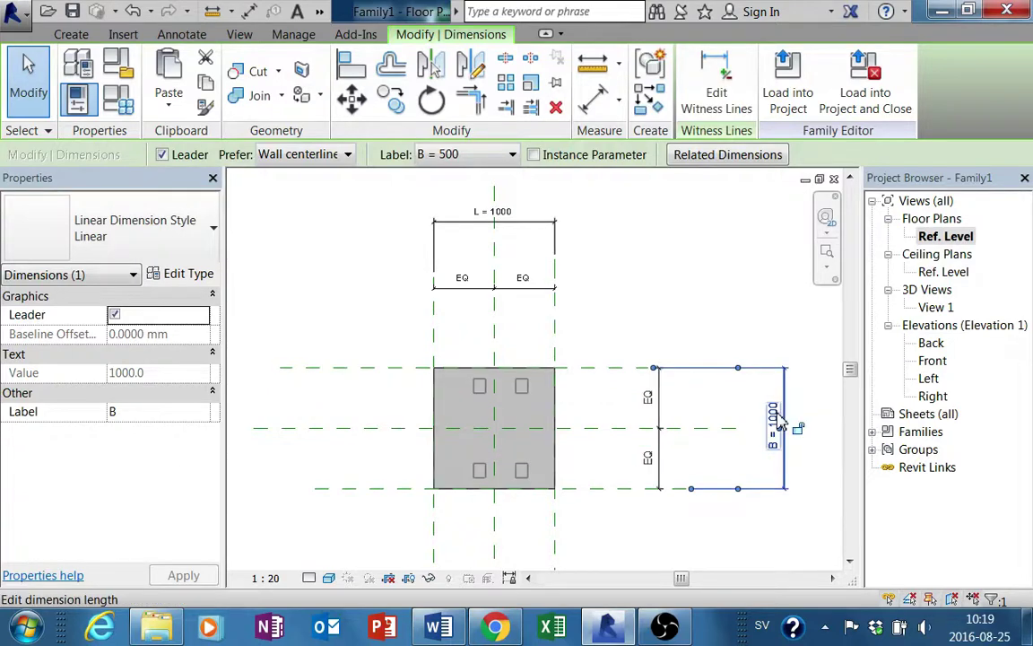
pyautogui.doubleClick(511, 221)
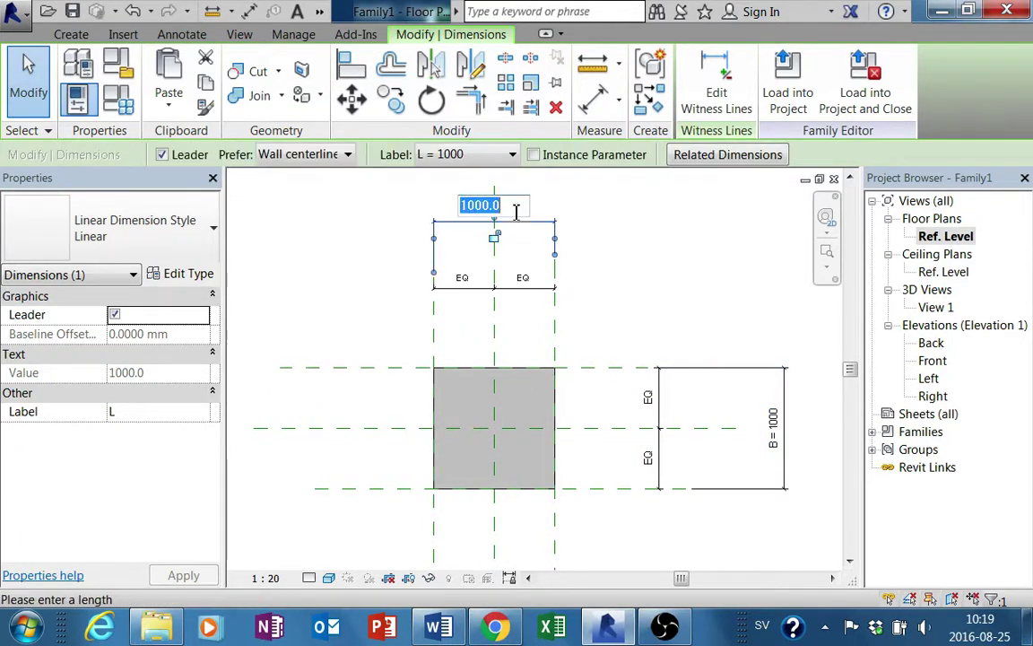
pyautogui.press('Return')
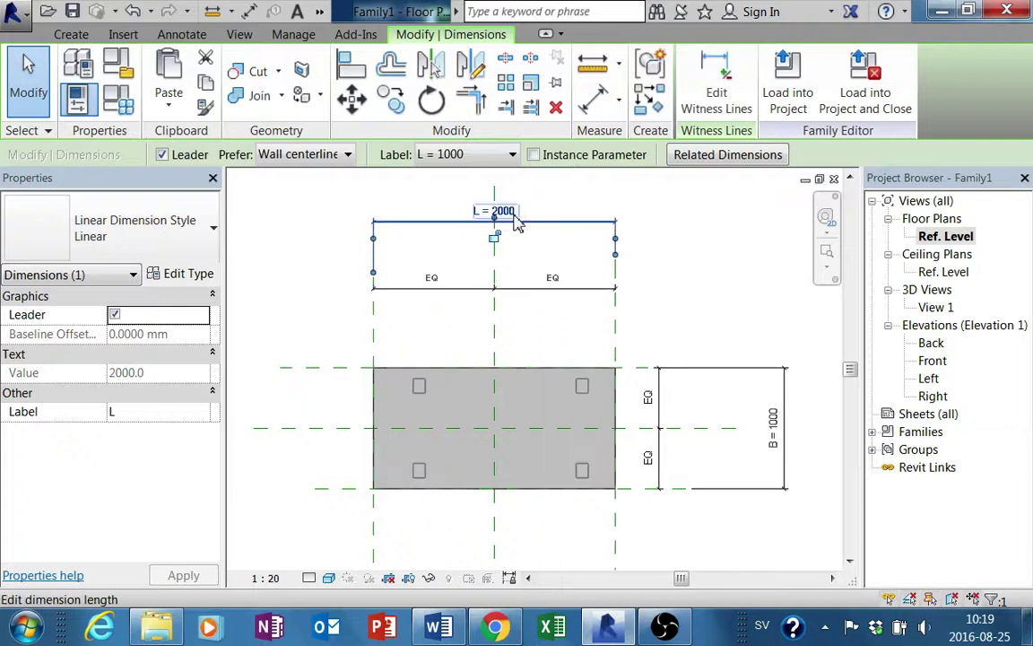
# - Switch the view to Wireframe and recentre it on the L = 2000 table outline
pyautogui.click(330, 579)
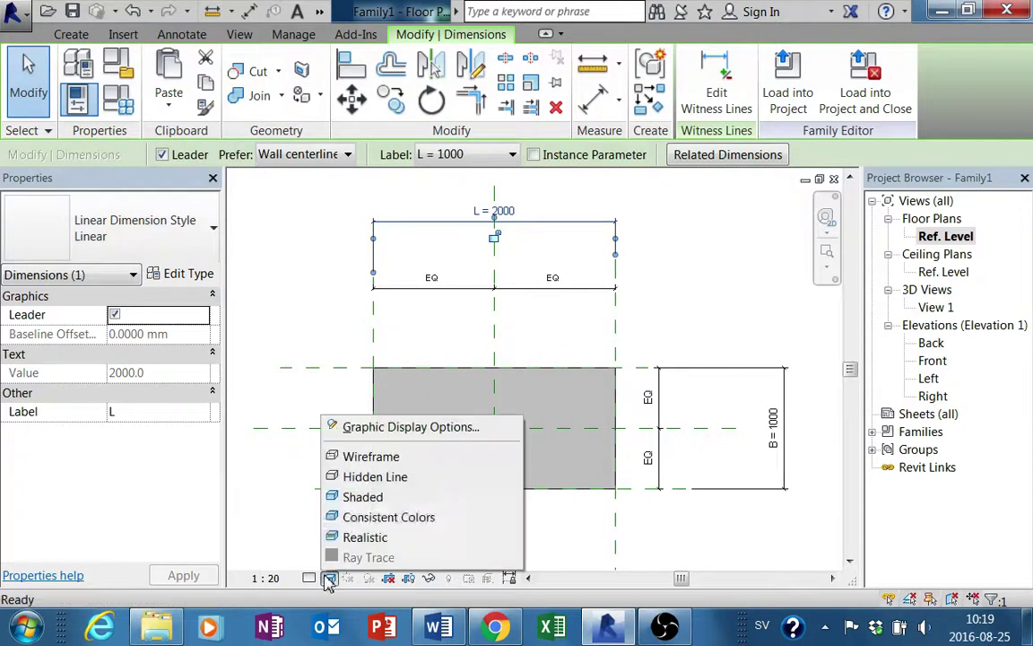
pyautogui.click(368, 460)
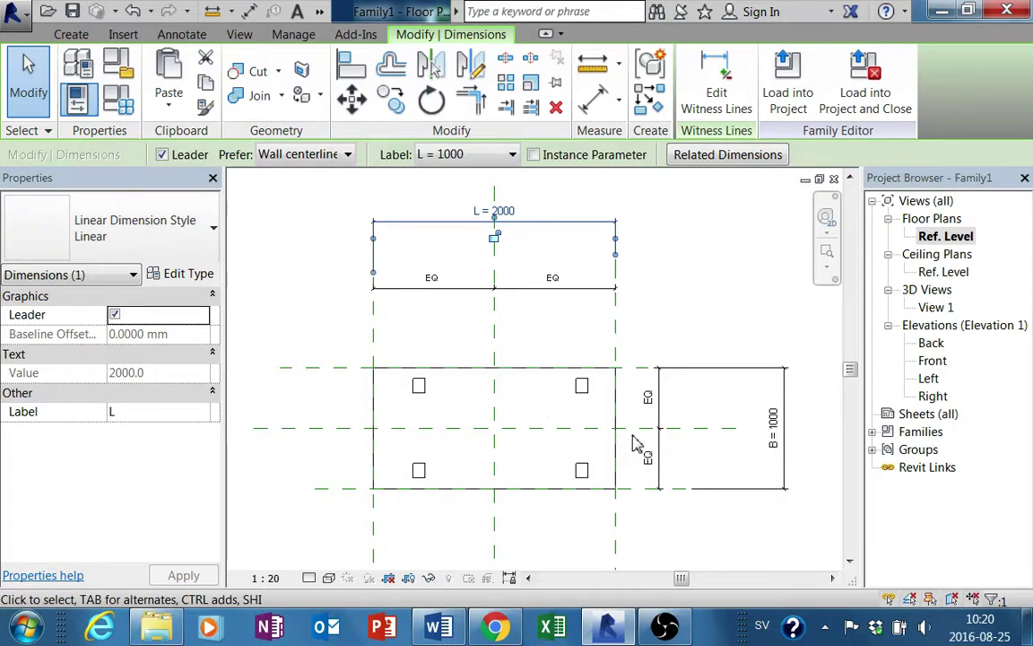
pyautogui.scroll(2, 655, 380)
pyautogui.moveTo(641, 392)
pyautogui.mouseDown(button='middle')
pyautogui.moveTo(762, 411)
pyautogui.moveTo(447, 377)
pyautogui.moveTo(367, 339)
pyautogui.mouseUp(button='middle')
pyautogui.moveTo(395, 363); pyautogui.dragTo(350, 368, button='middle')
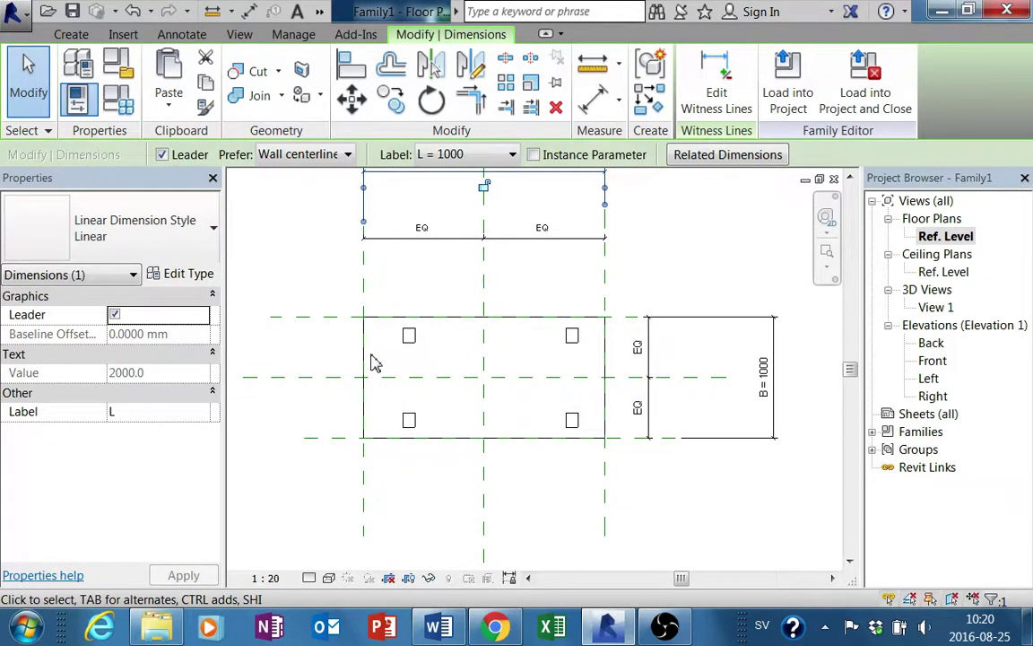
pyautogui.moveTo(375, 361); pyautogui.dragTo(407, 395, button='middle')
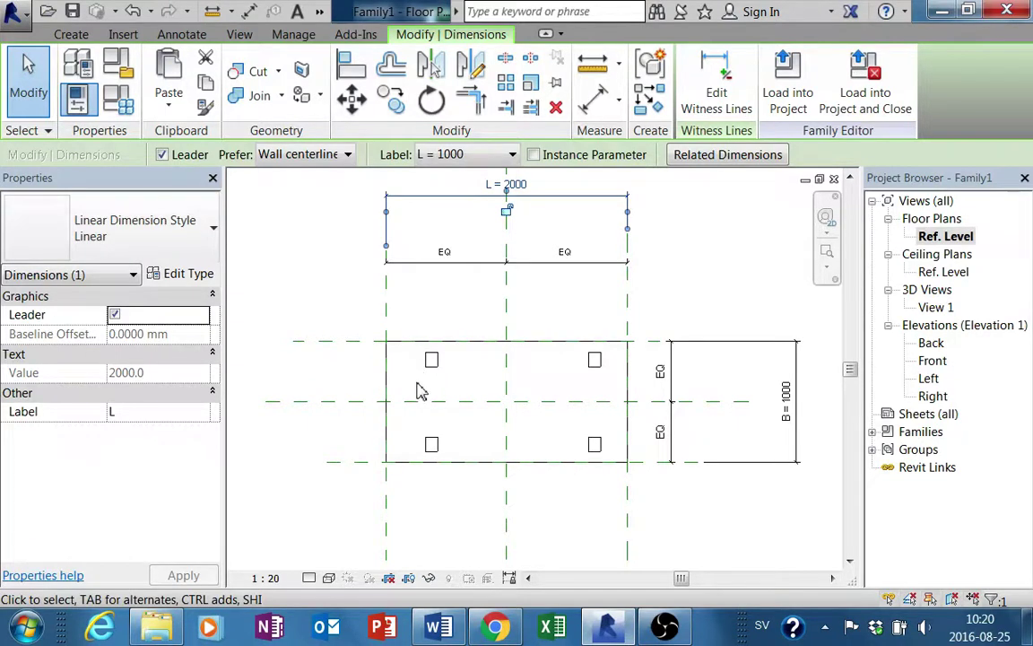
pyautogui.moveTo(417, 390); pyautogui.dragTo(433, 381, button='middle')
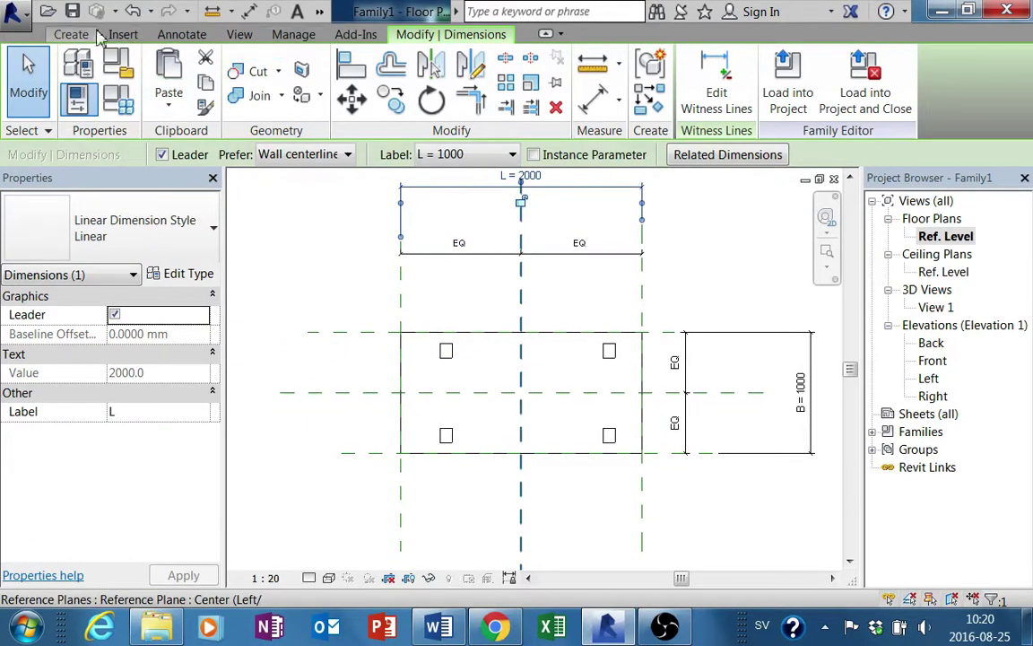
# - Draw four reference planes through the top, bottom, left and right leg squares
pyautogui.click(70, 34)
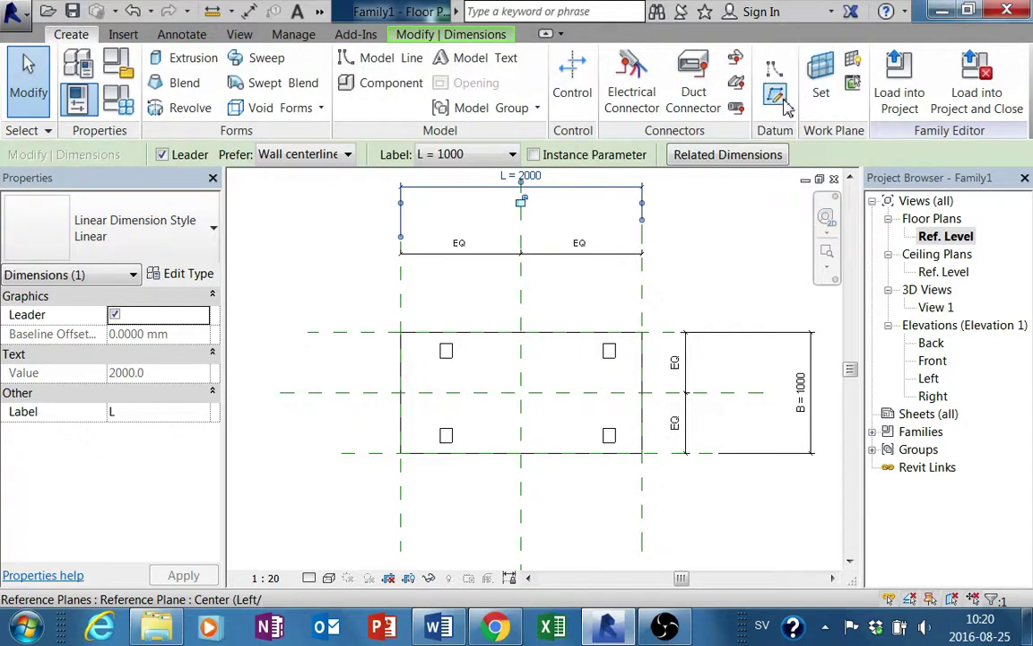
pyautogui.click(745, 103)
pyautogui.click(369, 341)
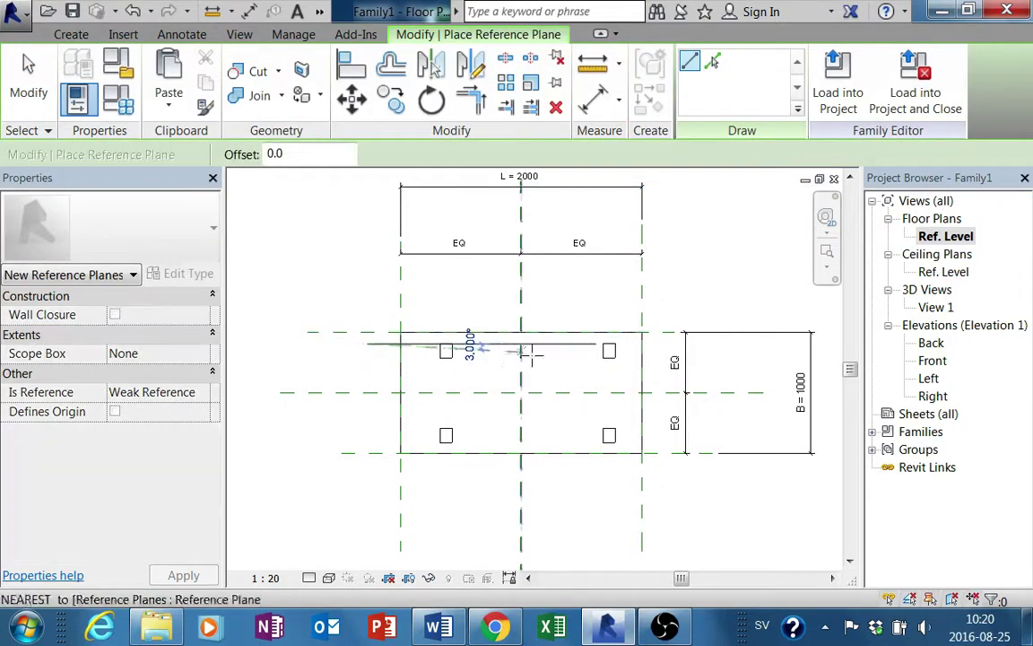
pyautogui.click(664, 338)
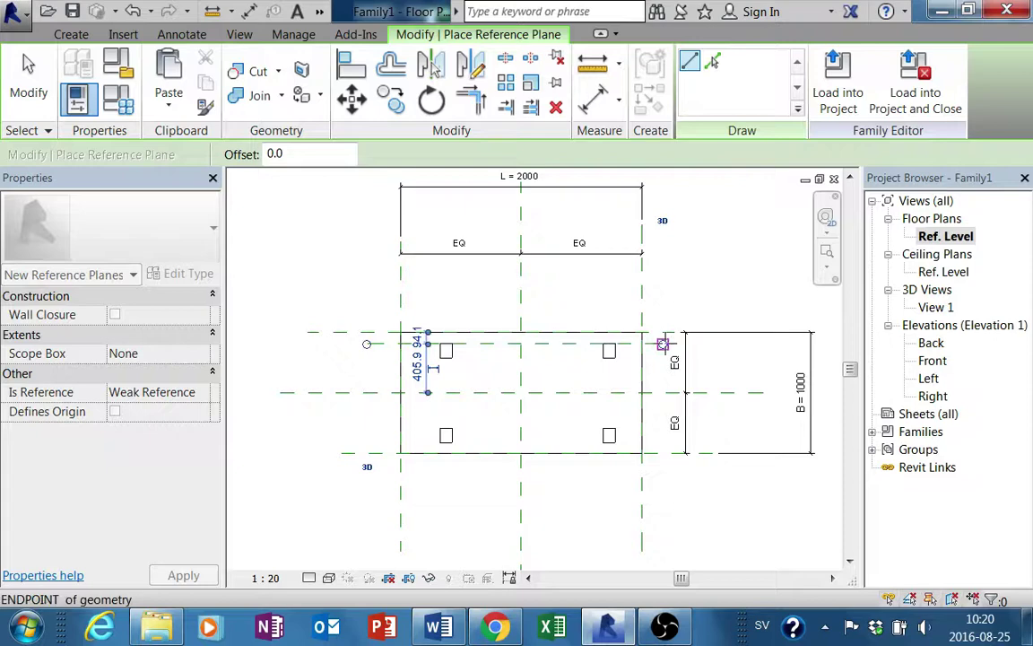
pyautogui.click(625, 313)
pyautogui.click(625, 482)
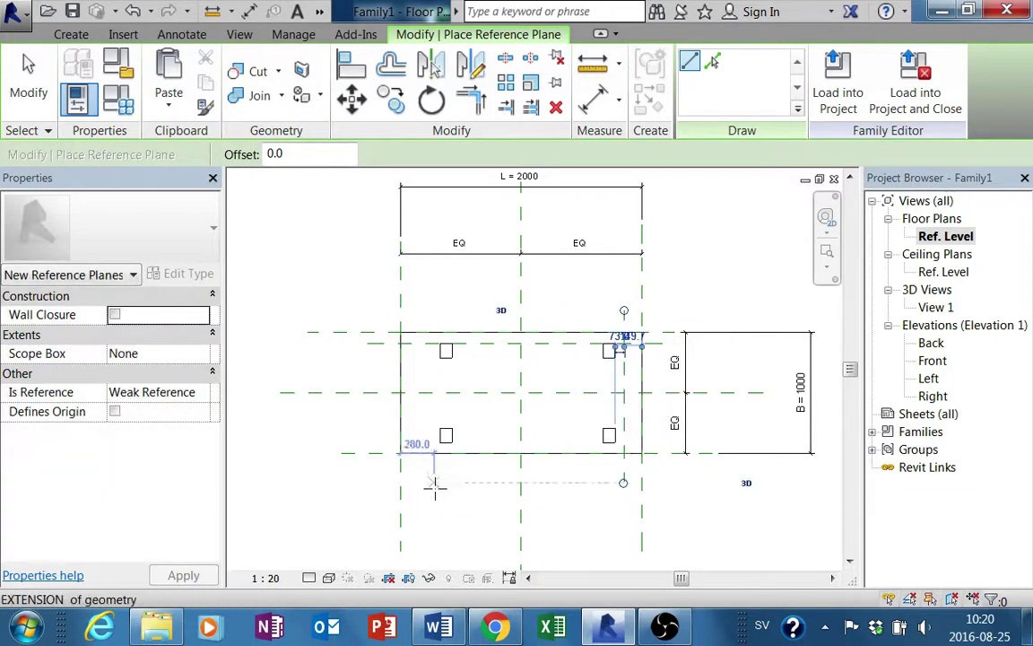
pyautogui.click(412, 482)
pyautogui.click(411, 309)
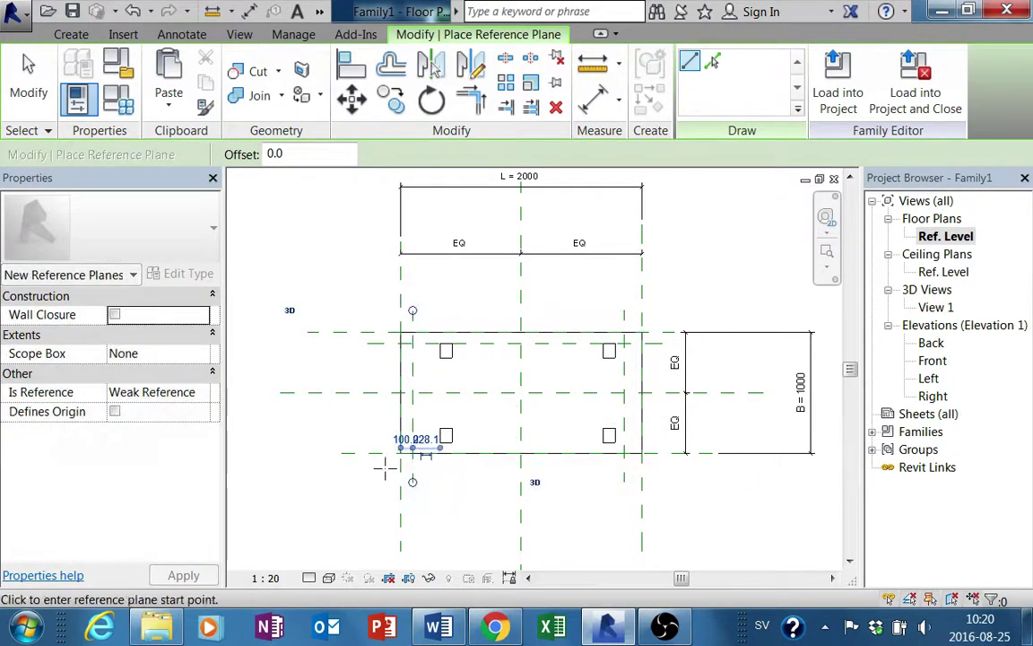
pyautogui.click(338, 439)
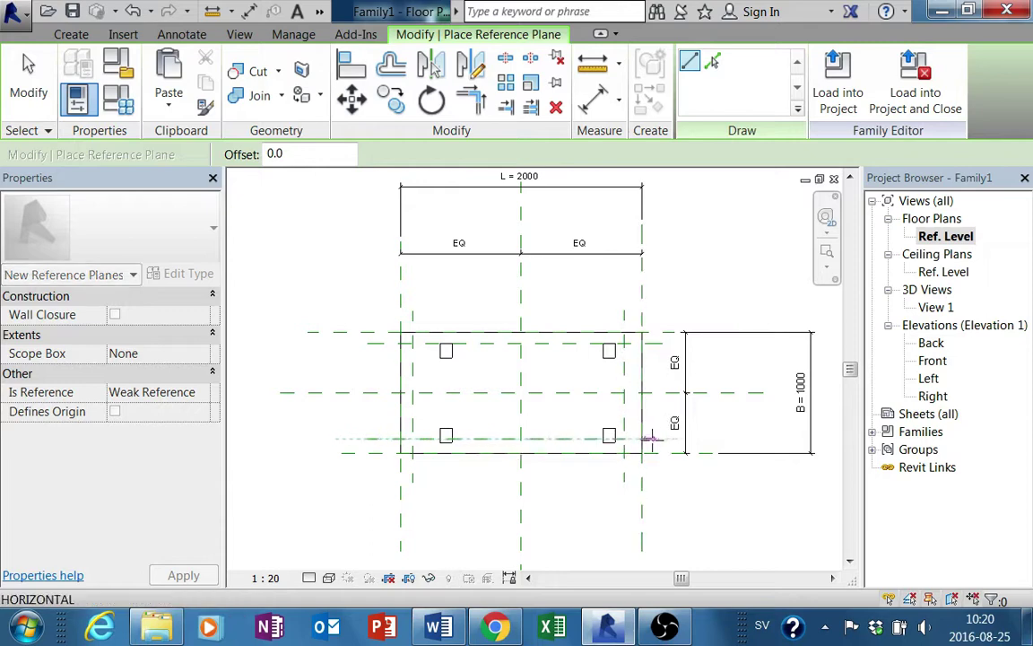
pyautogui.click(651, 439)
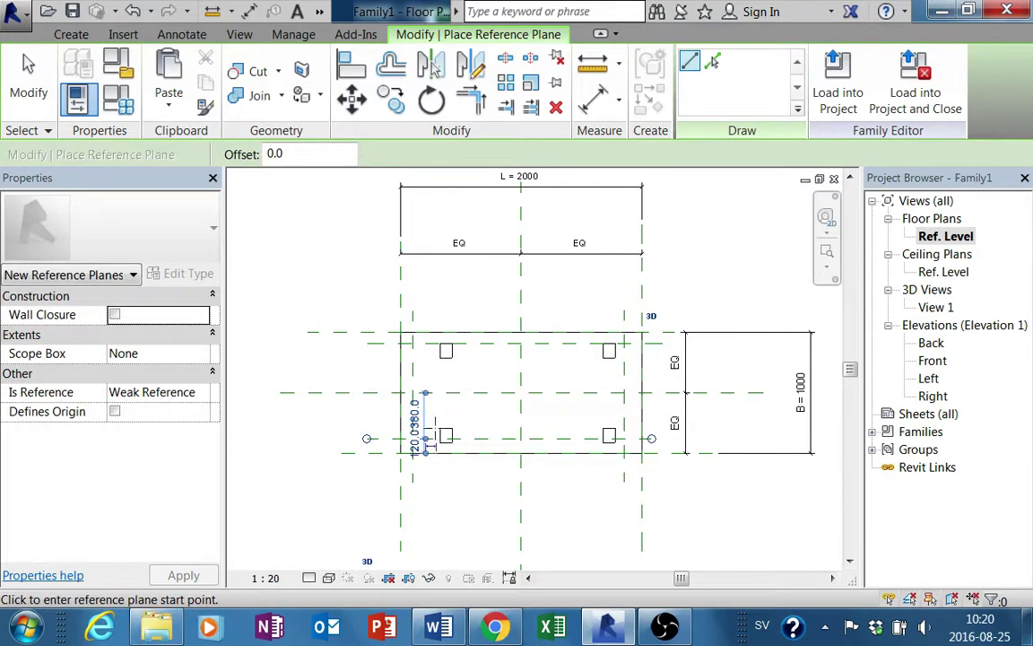
pyautogui.press('Escape')
pyautogui.press('Escape')
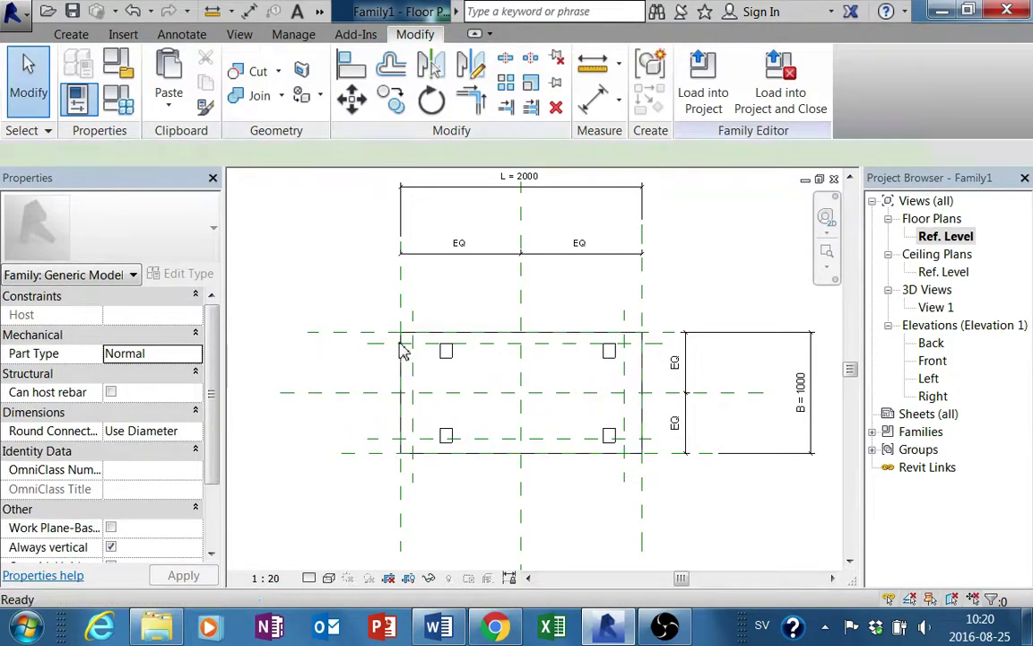
# - Draw four more reference planes with RP along the bottom, right, left and top legs
pyautogui.press('r')
pyautogui.press('p')
pyautogui.scroll(2, 393, 435)
pyautogui.click(372, 431)
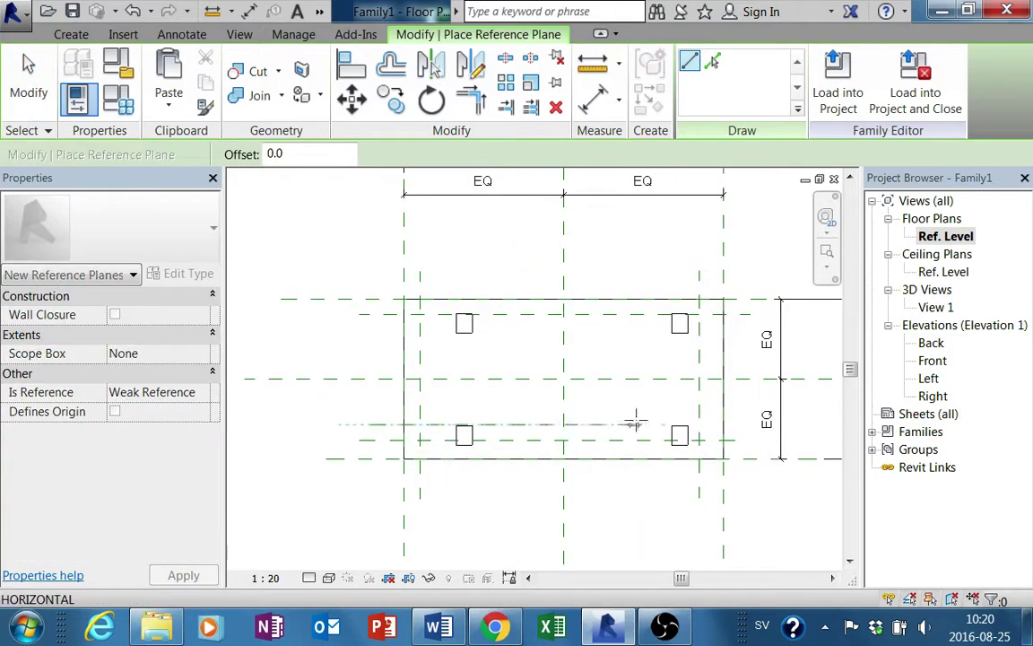
pyautogui.click(751, 425)
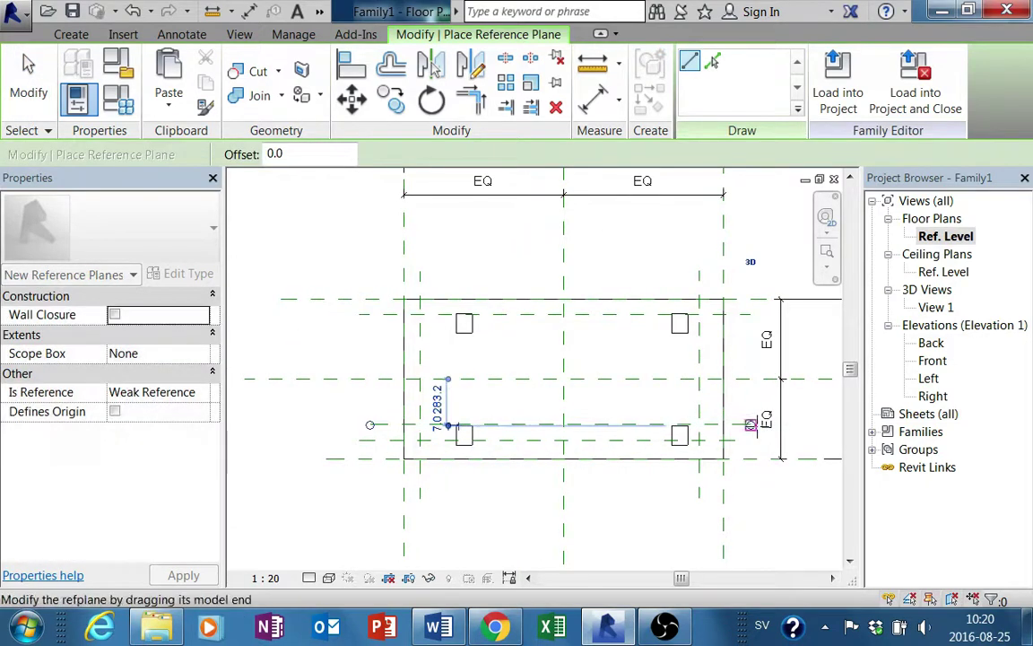
pyautogui.click(673, 266)
pyautogui.click(677, 510)
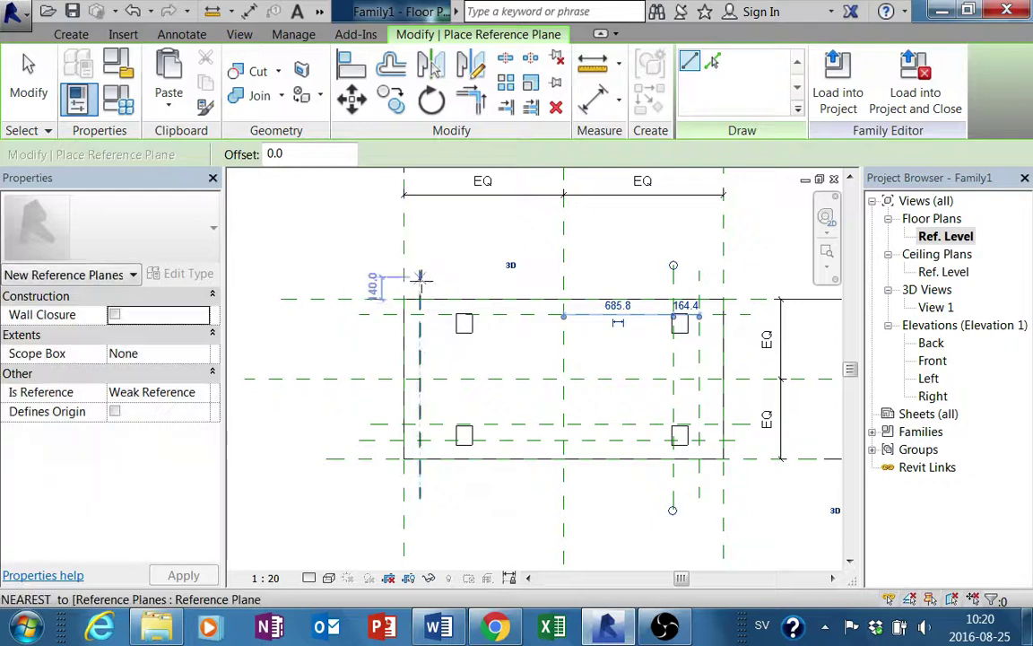
pyautogui.click(432, 267)
pyautogui.click(436, 480)
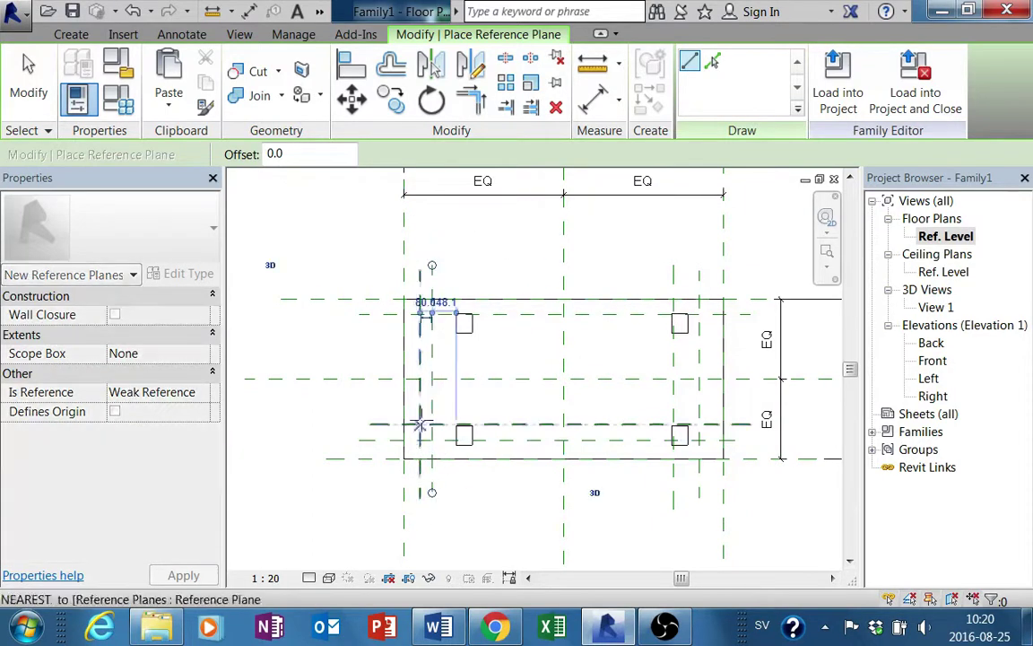
pyautogui.click(359, 330)
pyautogui.click(701, 333)
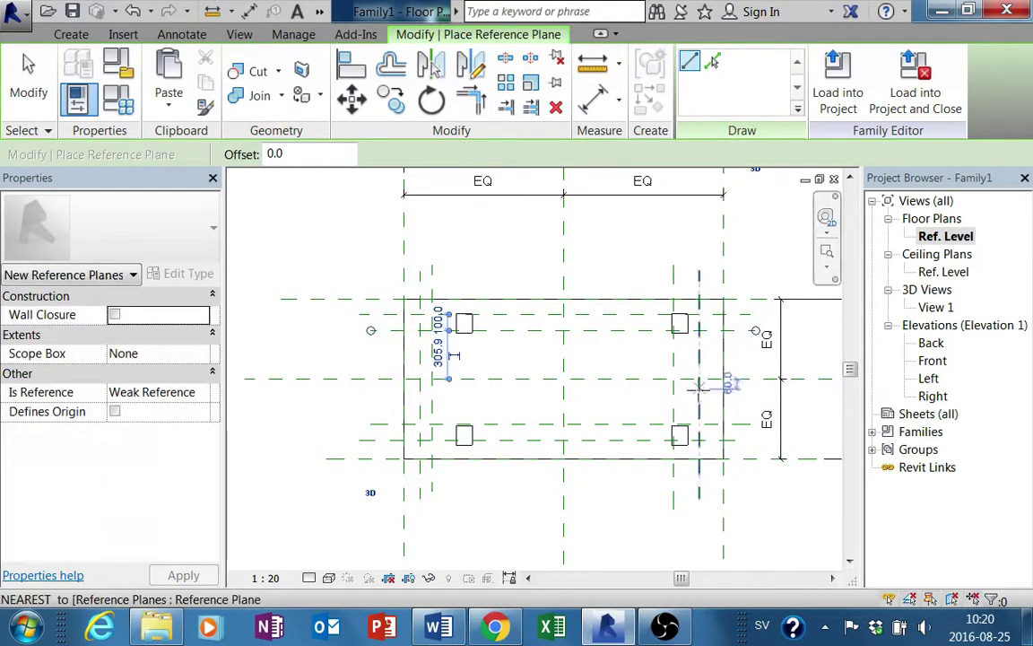
pyautogui.press('Escape')
pyautogui.press('Escape')
pyautogui.scroll(-2, 587, 408)
pyautogui.scroll(2, 493, 376)
# - Stretch the top-left and lower-left leg outlines onto their adjacent reference planes
pyautogui.scroll(2, 485, 365)
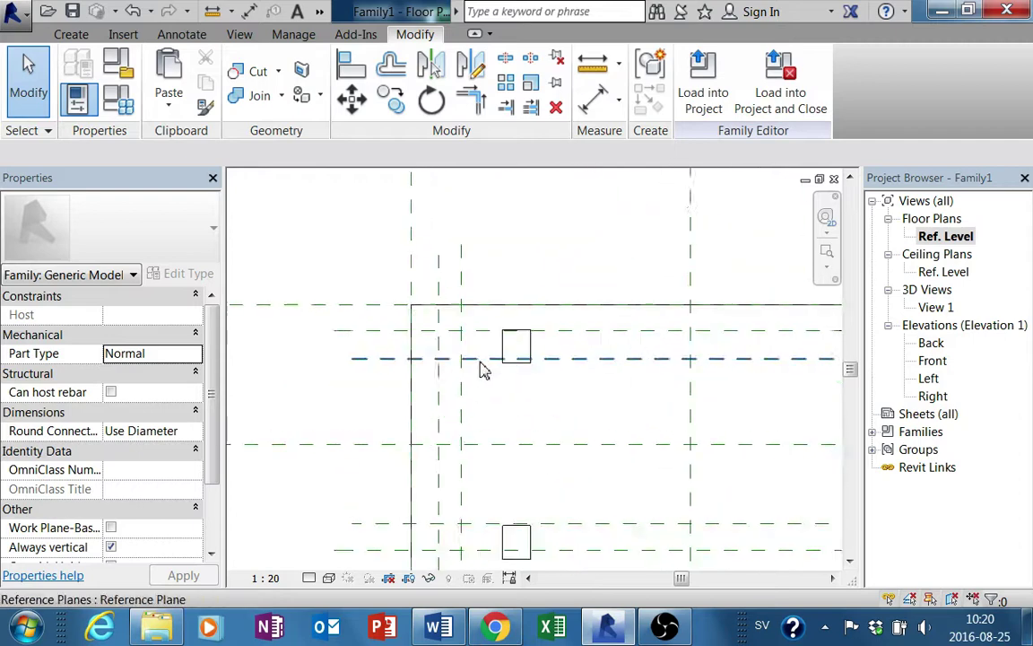
pyautogui.click(548, 357)
pyautogui.scroll(2, 543, 359)
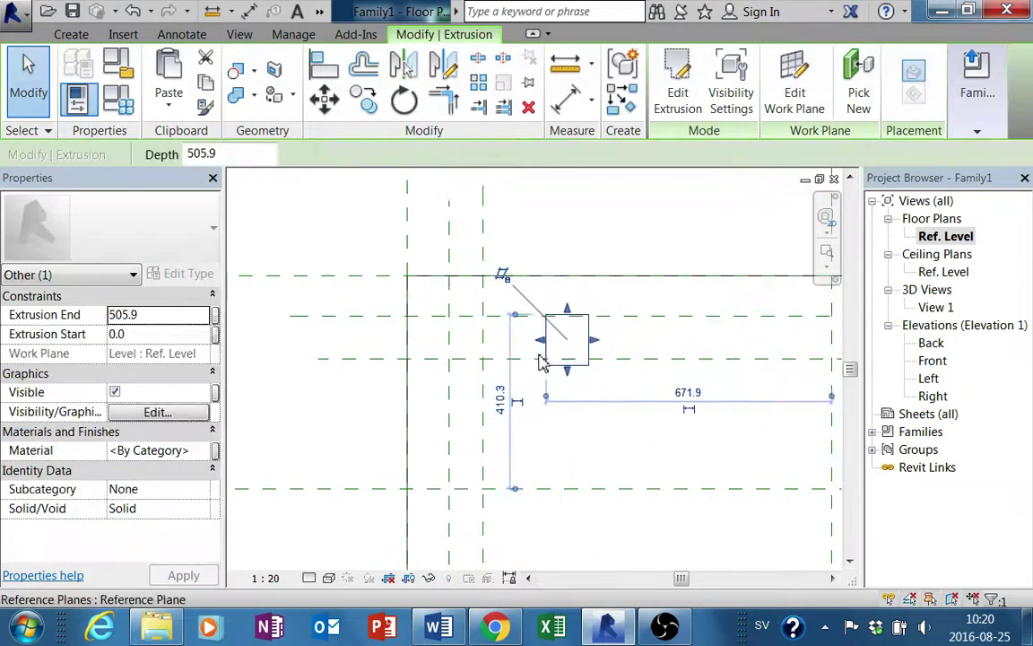
pyautogui.moveTo(540, 360); pyautogui.dragTo(448, 350)
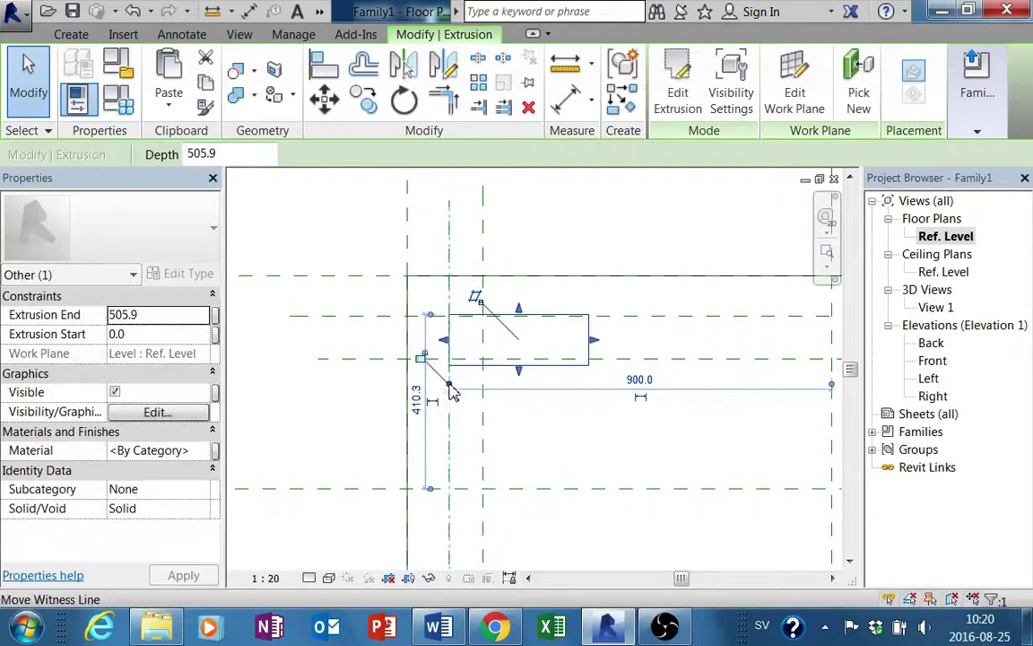
pyautogui.moveTo(587, 352); pyautogui.dragTo(485, 346)
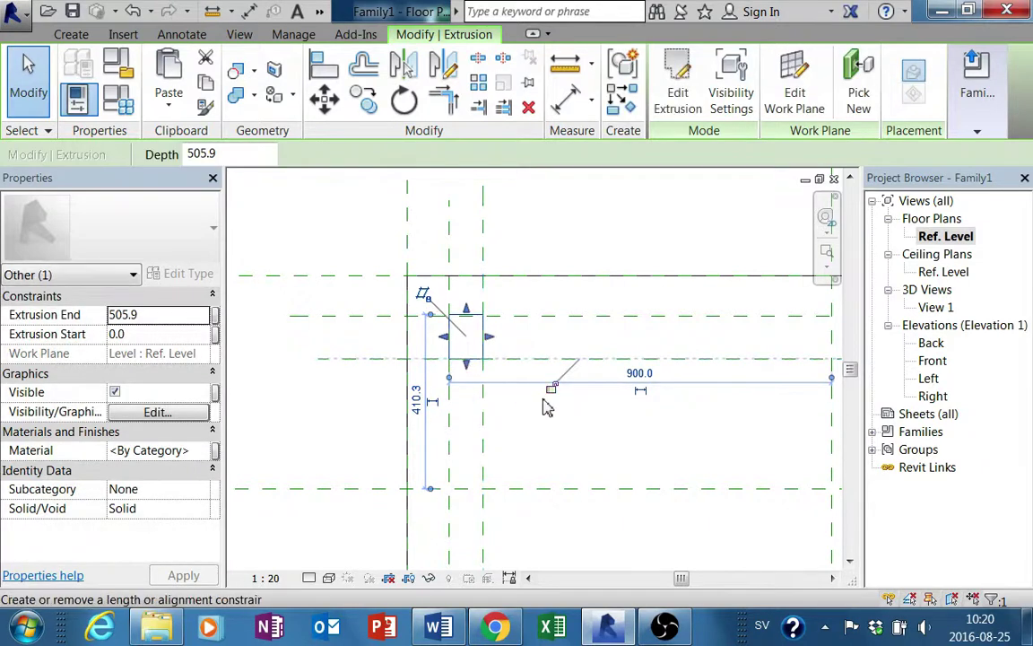
pyautogui.moveTo(462, 307); pyautogui.dragTo(473, 323)
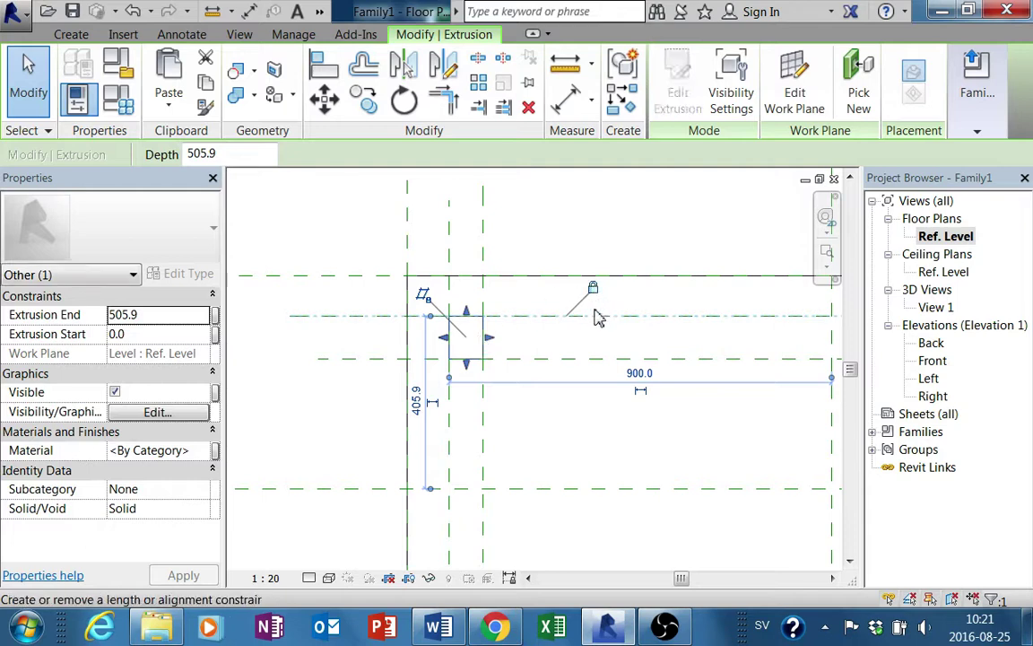
pyautogui.scroll(-3, 491, 366)
pyautogui.click(505, 388)
pyautogui.scroll(2, 542, 426)
pyautogui.moveTo(541, 426); pyautogui.dragTo(529, 357, button='middle')
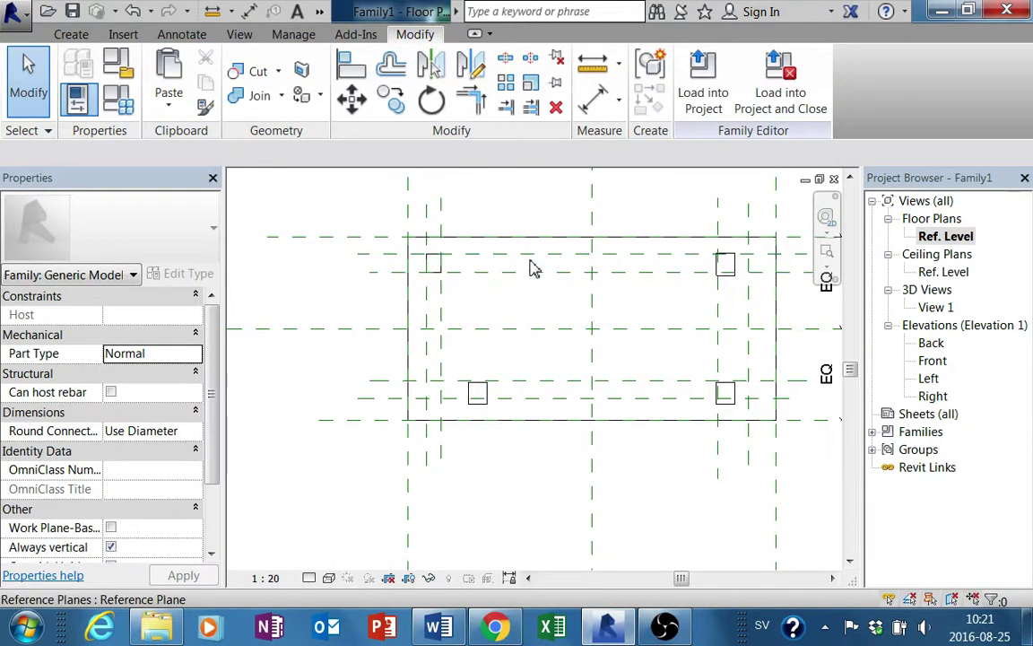
pyautogui.scroll(1, 461, 411)
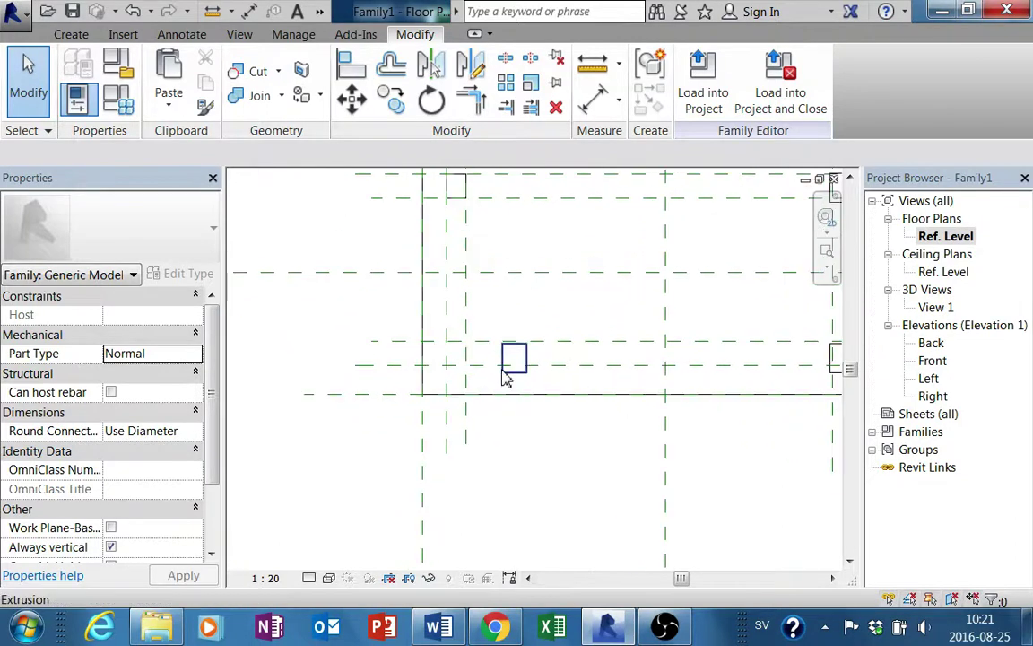
pyautogui.click(500, 372)
pyautogui.scroll(-1, 507, 387)
pyautogui.moveTo(507, 388); pyautogui.dragTo(447, 385)
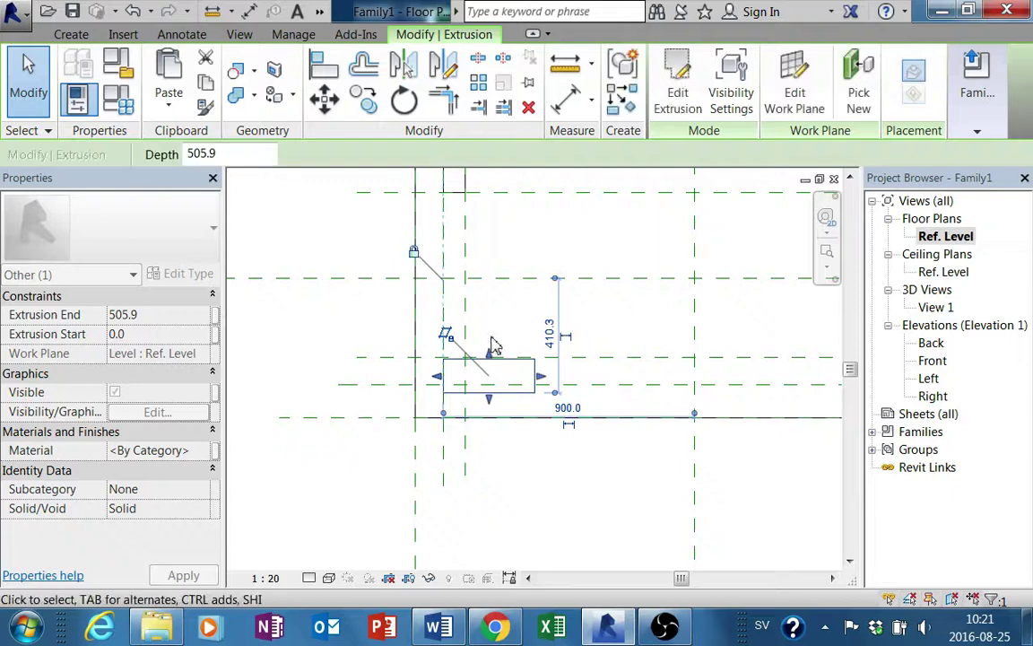
pyautogui.moveTo(489, 356); pyautogui.dragTo(456, 386)
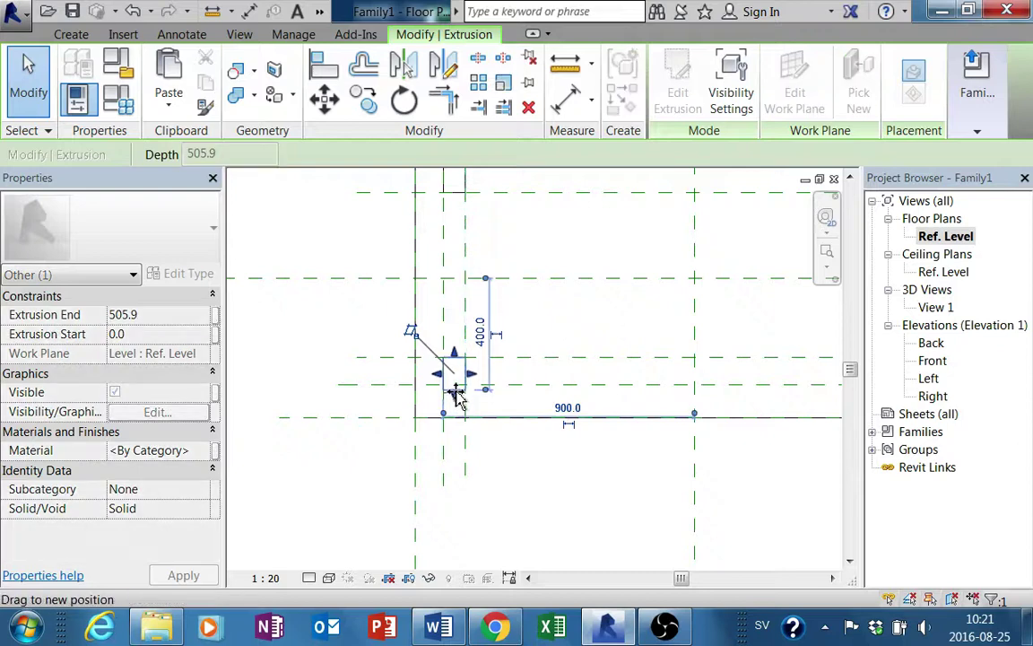
# - Stretch the right-side leg outlines onto their adjacent reference planes
pyautogui.moveTo(566, 421)
pyautogui.mouseDown(button='middle')
pyautogui.moveTo(496, 431)
pyautogui.moveTo(565, 433)
pyautogui.mouseUp(button='middle')
pyautogui.click(557, 357)
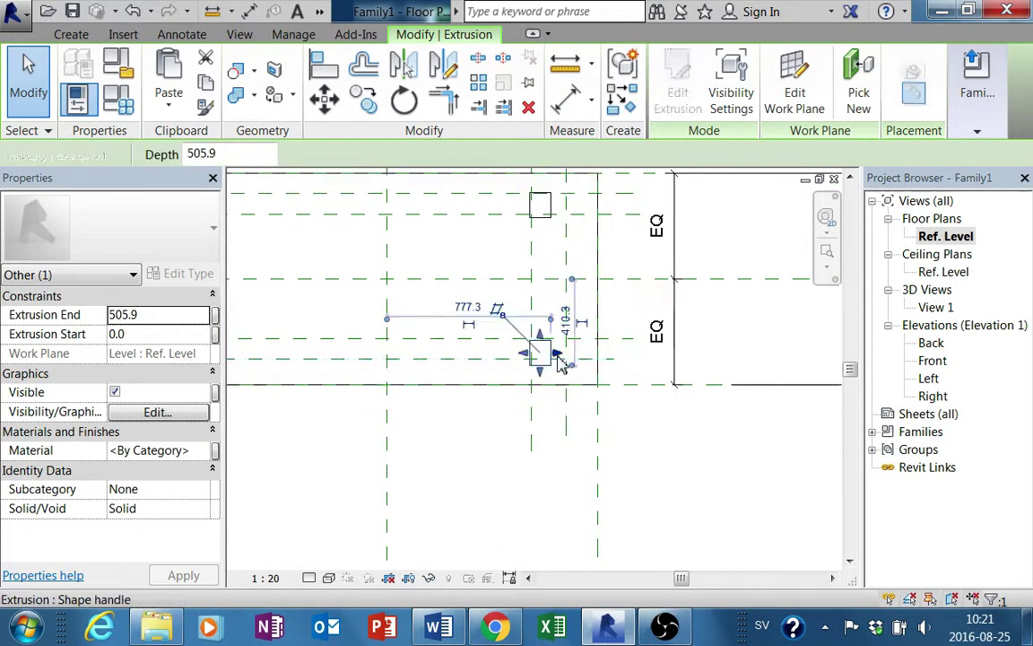
pyautogui.moveTo(554, 352); pyautogui.dragTo(566, 353)
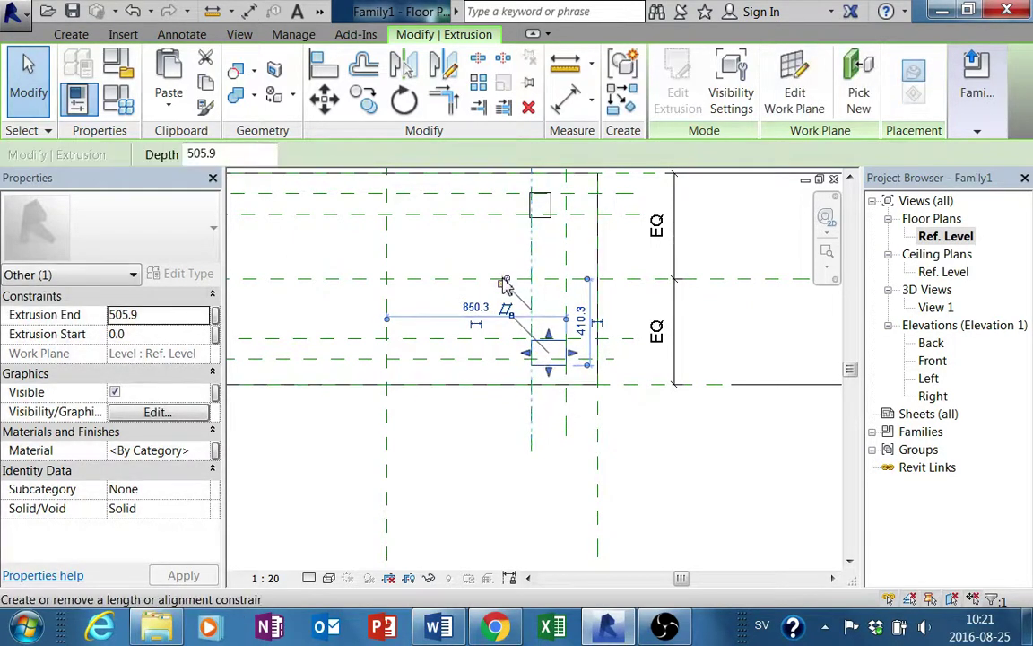
pyautogui.moveTo(556, 348)
pyautogui.mouseDown()
pyautogui.moveTo(547, 342)
pyautogui.moveTo(553, 361)
pyautogui.mouseUp()
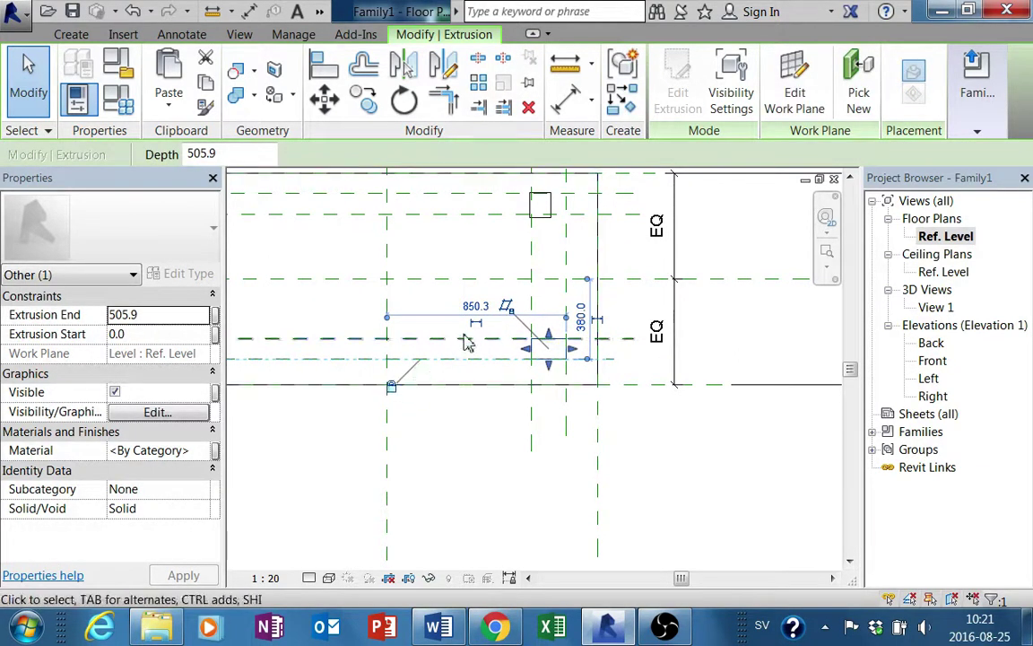
pyautogui.moveTo(533, 301); pyautogui.dragTo(533, 370, button='middle')
pyautogui.moveTo(552, 294)
pyautogui.mouseDown()
pyautogui.moveTo(548, 274)
pyautogui.moveTo(553, 309)
pyautogui.moveTo(537, 281)
pyautogui.moveTo(513, 334)
pyautogui.mouseUp()
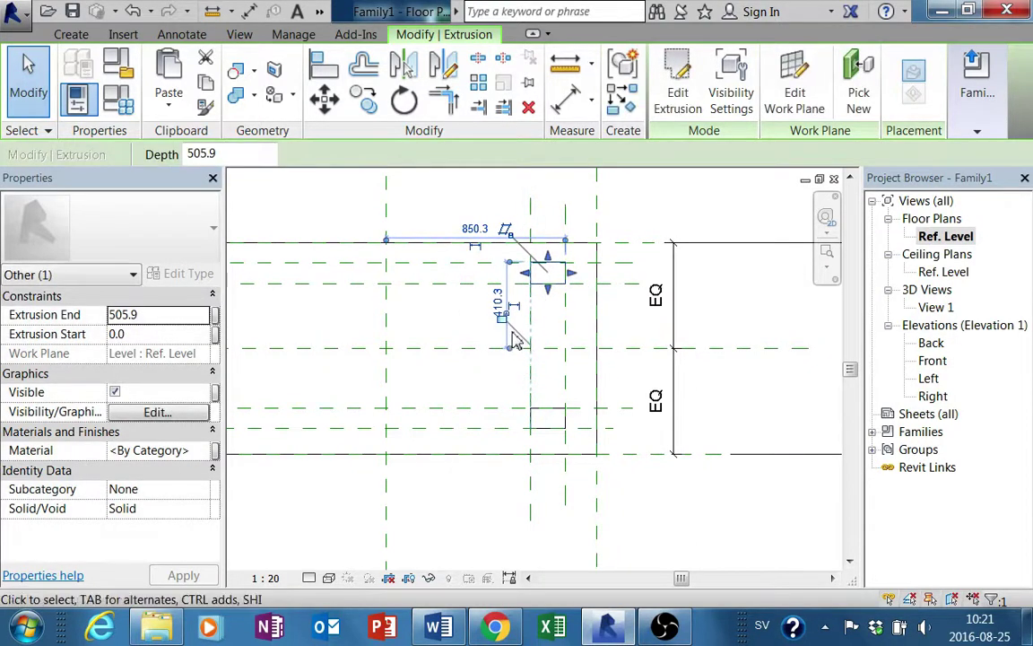
pyautogui.moveTo(555, 274); pyautogui.dragTo(555, 279)
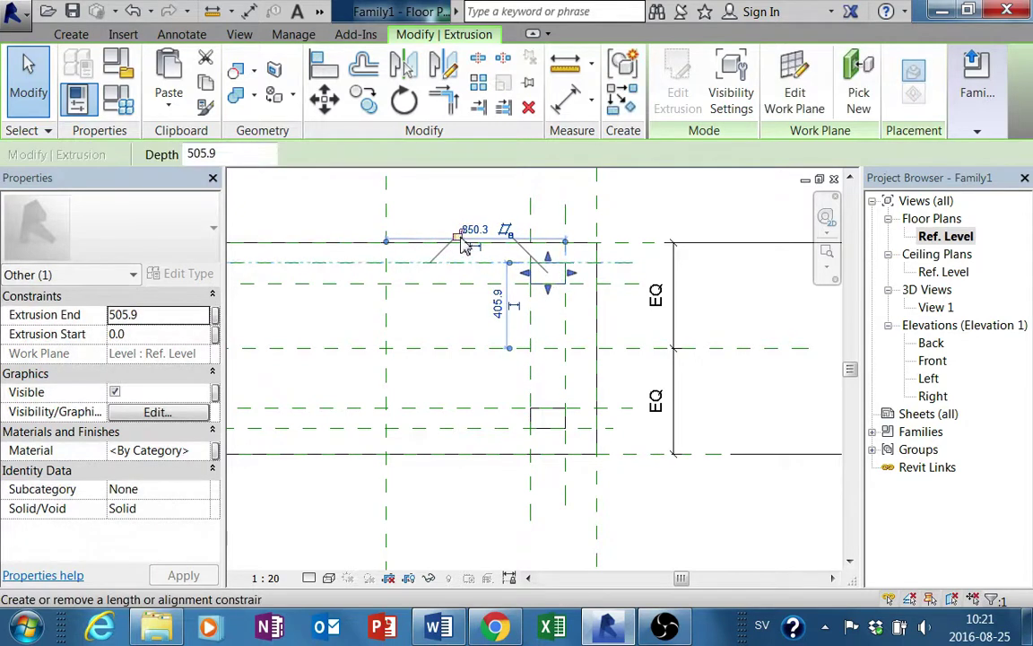
pyautogui.click(491, 336)
pyautogui.moveTo(445, 332); pyautogui.dragTo(549, 339, button='middle')
pyautogui.scroll(-1, 549, 339)
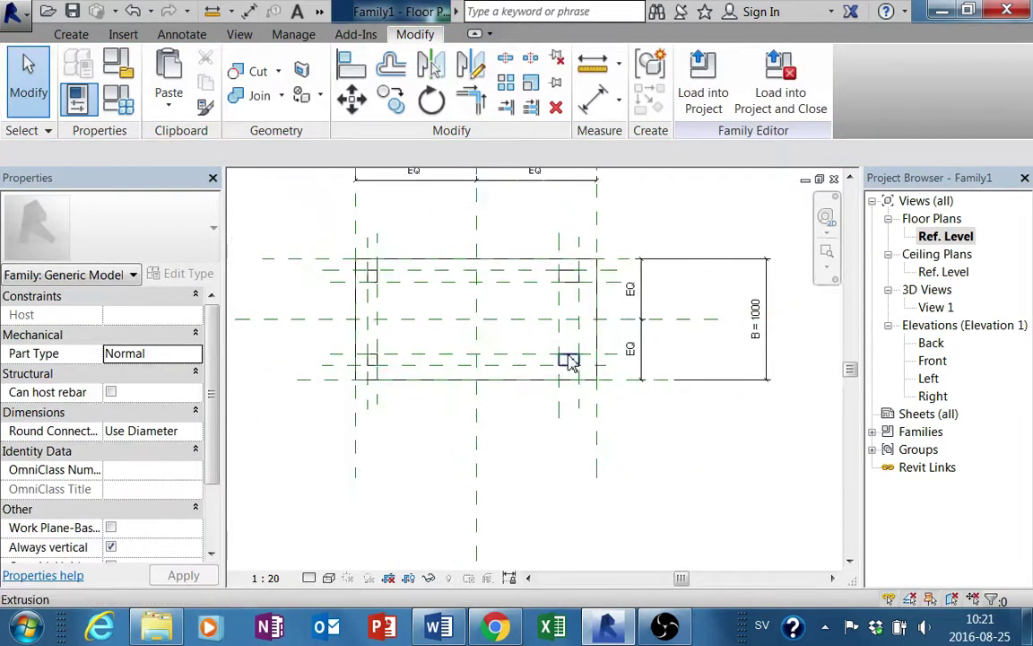
# - Place aligned leg-width dimensions across the leg edge planes (100, 80, 97, 164)
pyautogui.click(592, 108)
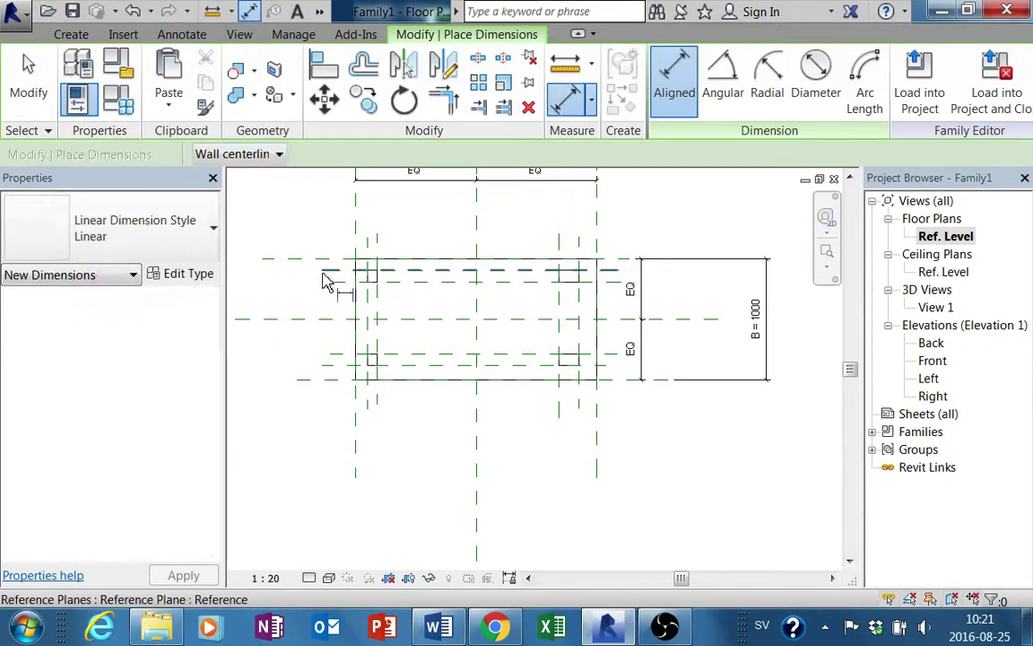
pyautogui.click(339, 285)
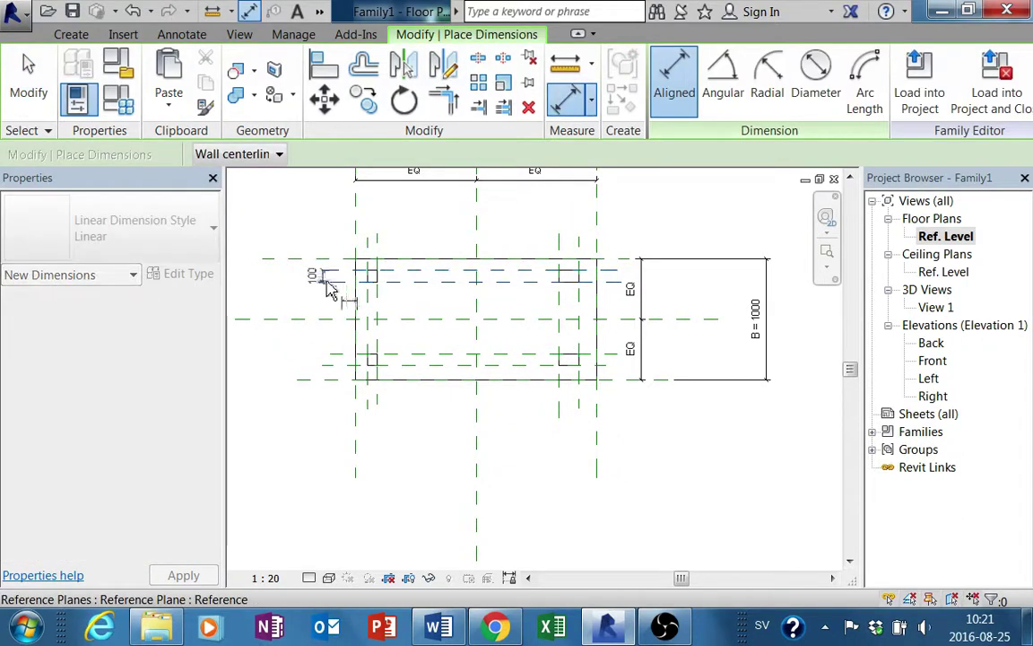
pyautogui.click(269, 274)
pyautogui.click(370, 250)
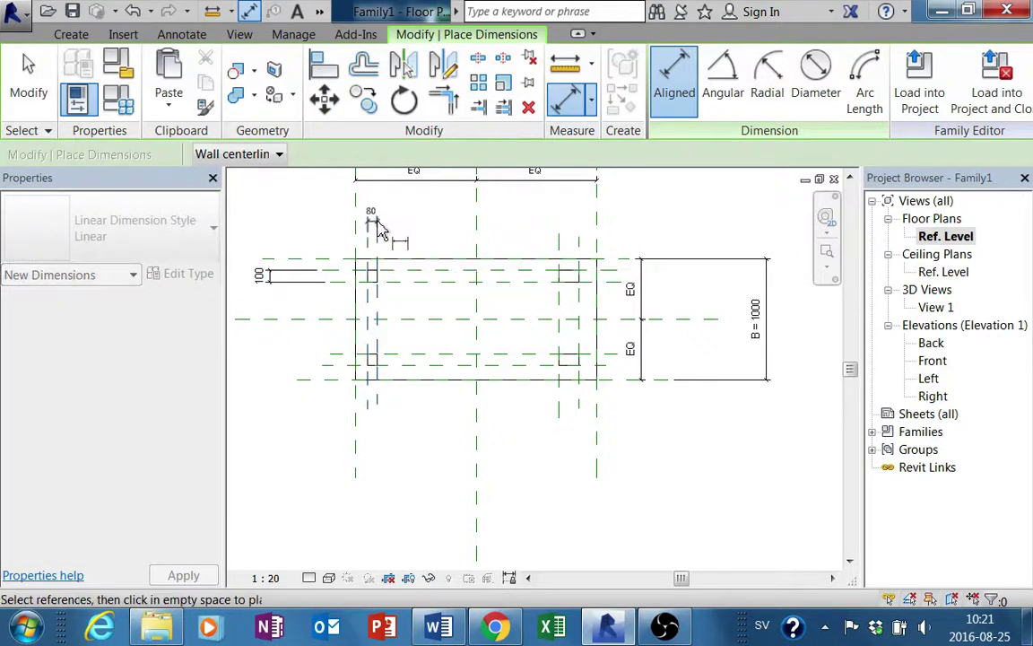
pyautogui.click(381, 228)
pyautogui.click(341, 357)
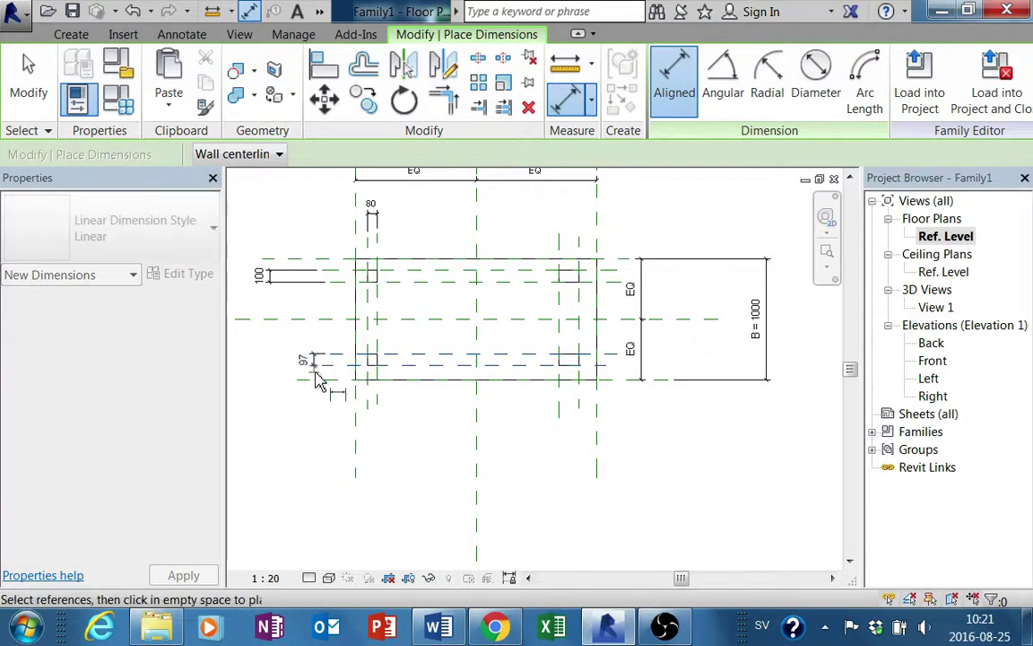
pyautogui.click(269, 381)
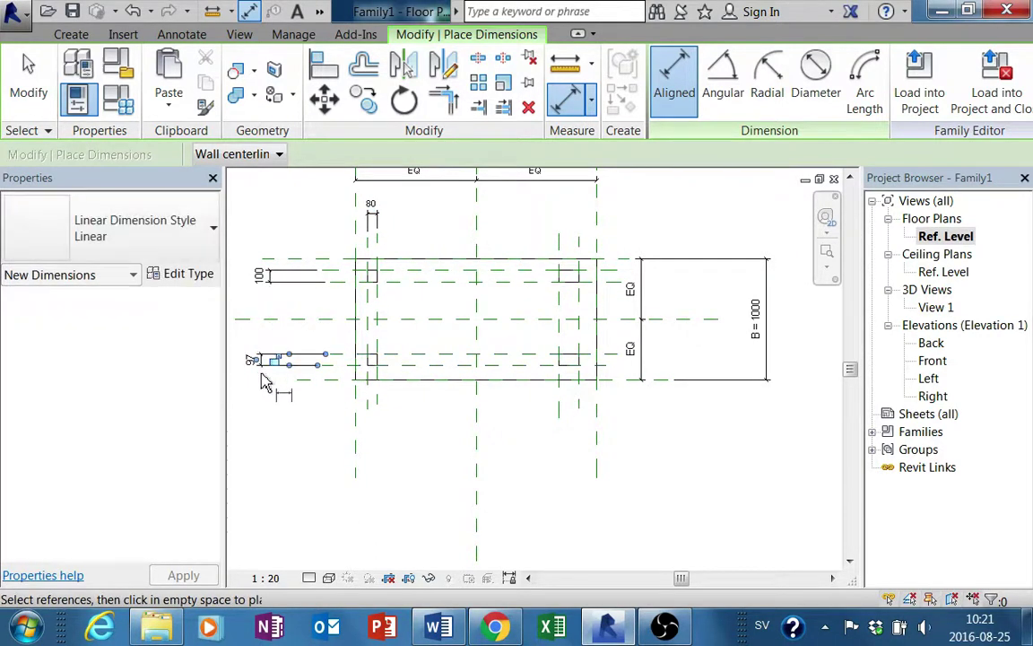
pyautogui.click(580, 254)
pyautogui.click(579, 218)
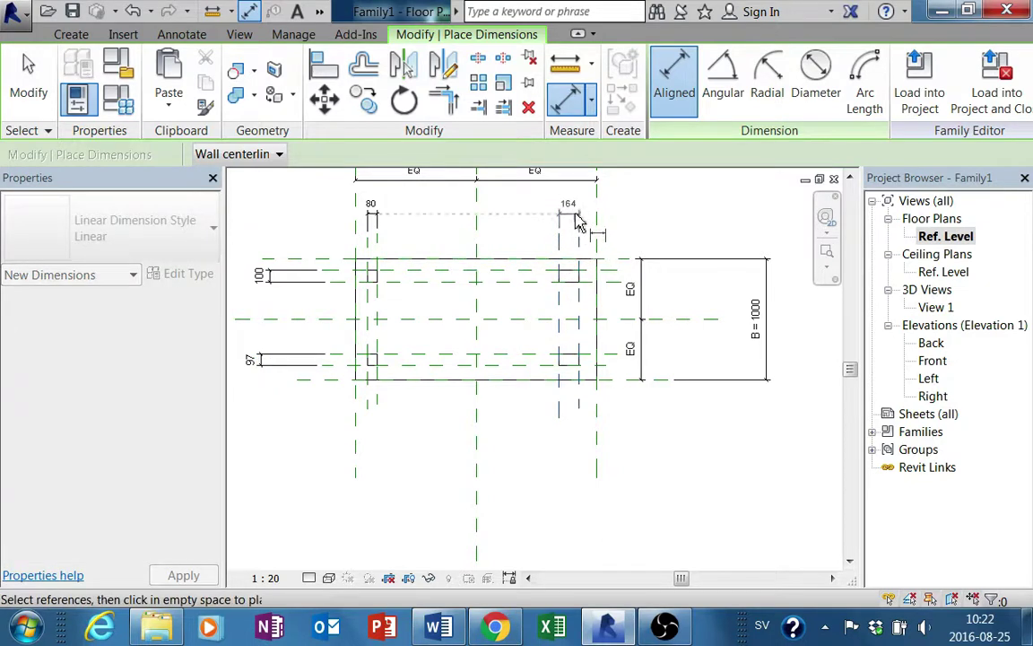
pyautogui.press('Escape')
pyautogui.press('Escape')
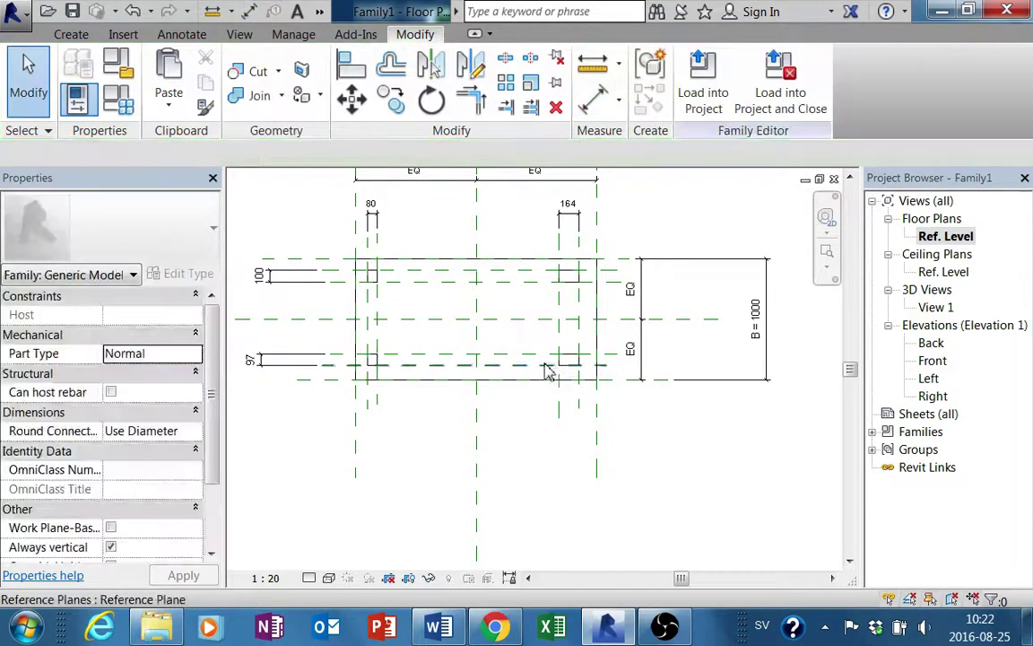
pyautogui.scroll(-1, 549, 373)
# - Label all four leg dimensions with a new type parameter Bordsben
pyautogui.click(325, 396)
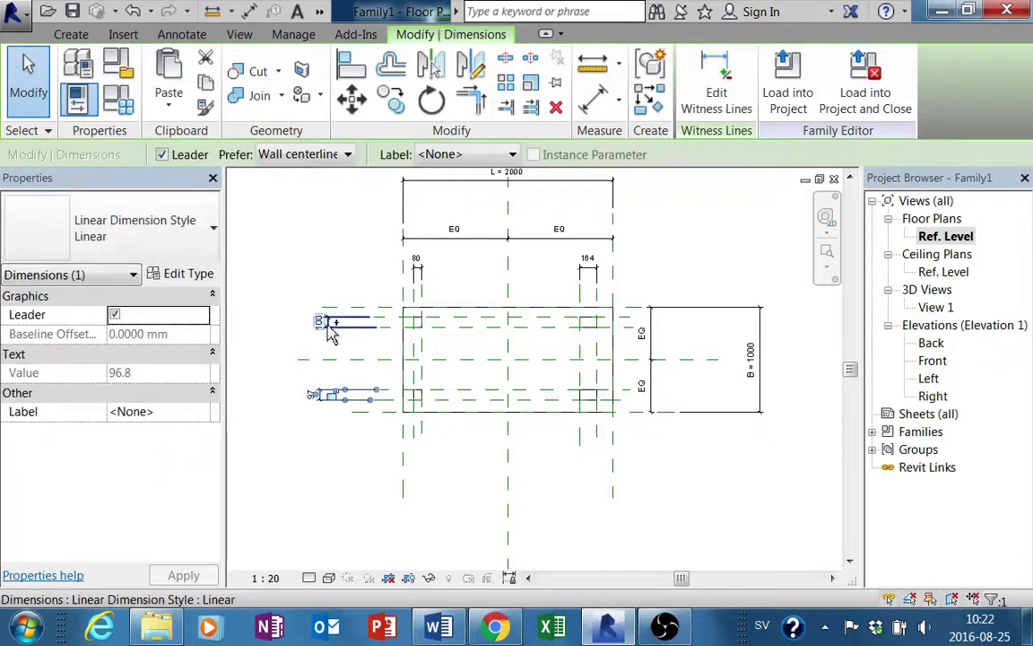
pyautogui.keyDown('ctrl'); pyautogui.click(415, 269); pyautogui.keyUp('ctrl')
pyautogui.keyDown('ctrl'); pyautogui.click(586, 270); pyautogui.keyUp('ctrl')
pyautogui.keyDown('ctrl'); pyautogui.click(584, 281); pyautogui.keyUp('ctrl')
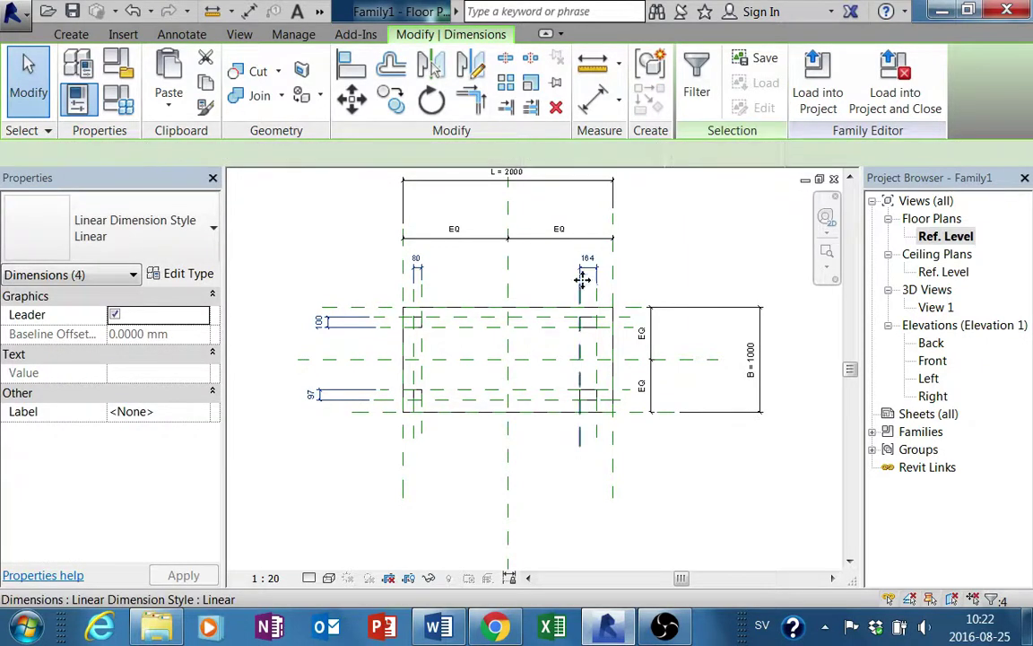
pyautogui.click(447, 154)
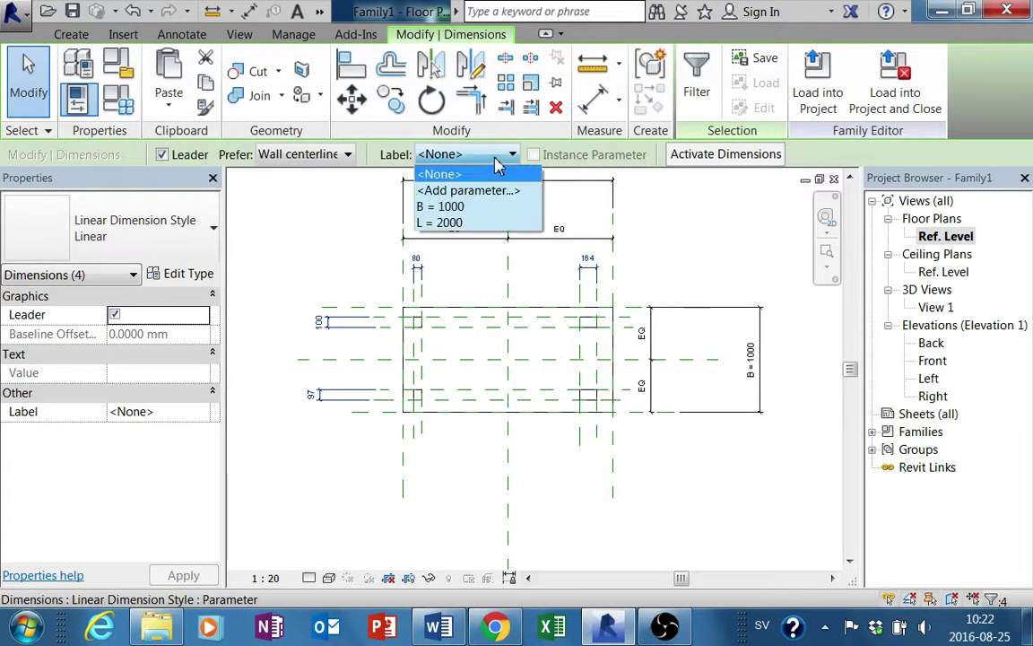
pyautogui.click(462, 190)
pyautogui.write('Bordsben')
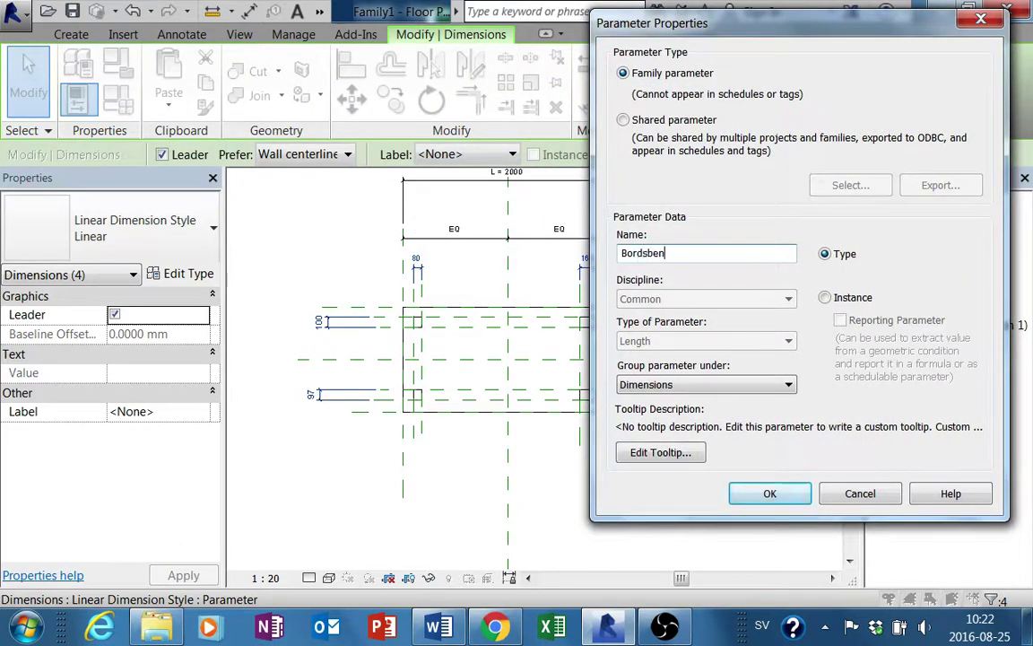
pyautogui.click(771, 495)
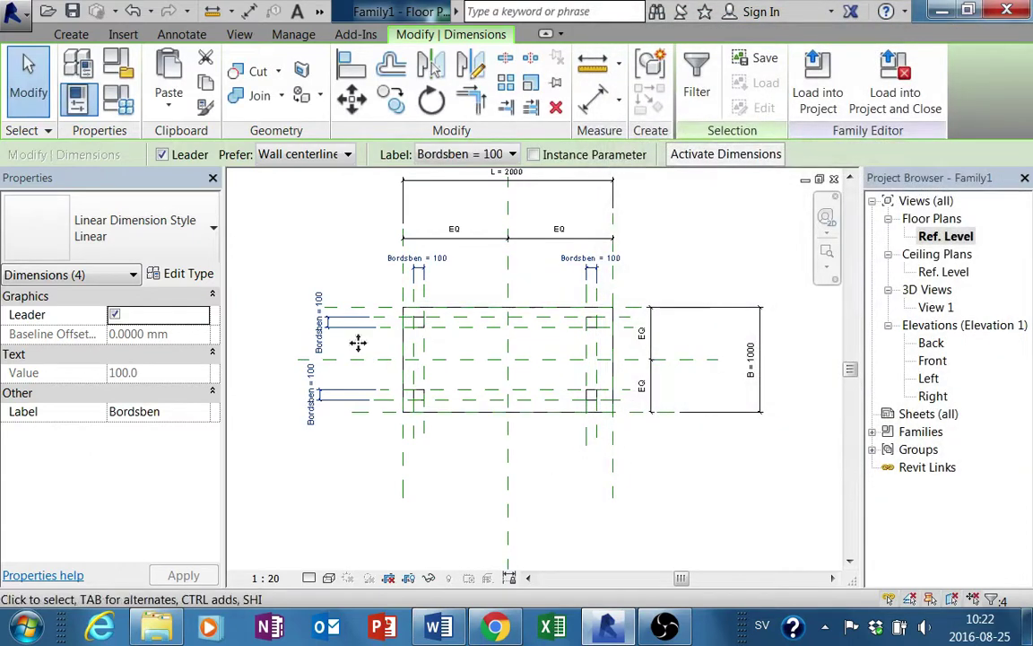
pyautogui.click(395, 476)
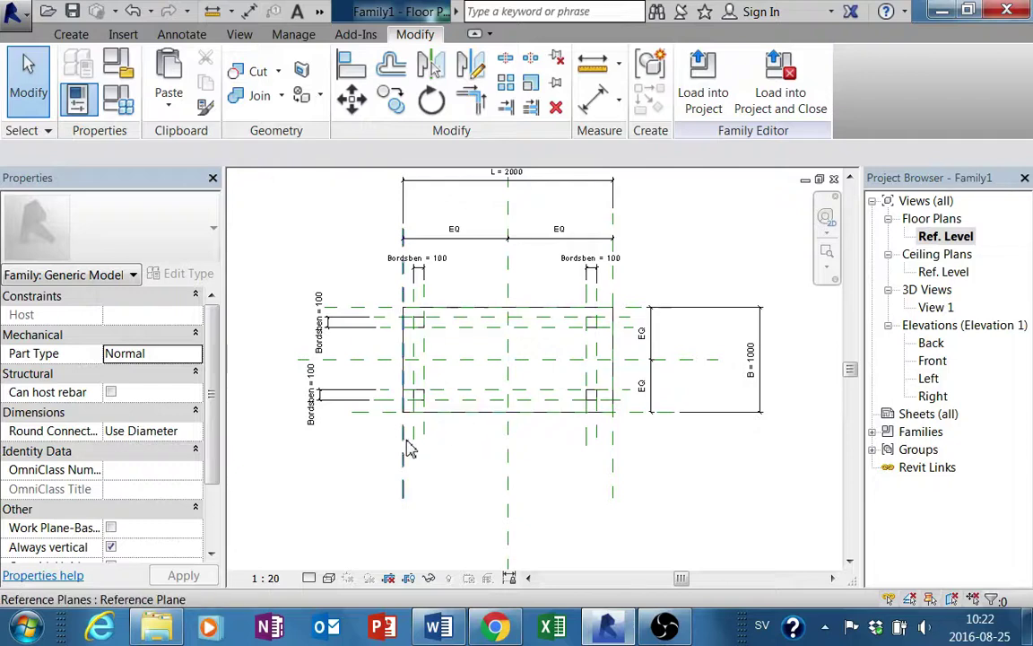
# - Dimension the four leg offsets from the table edges (120, 100, 94, 150)
pyautogui.scroll(2, 412, 437)
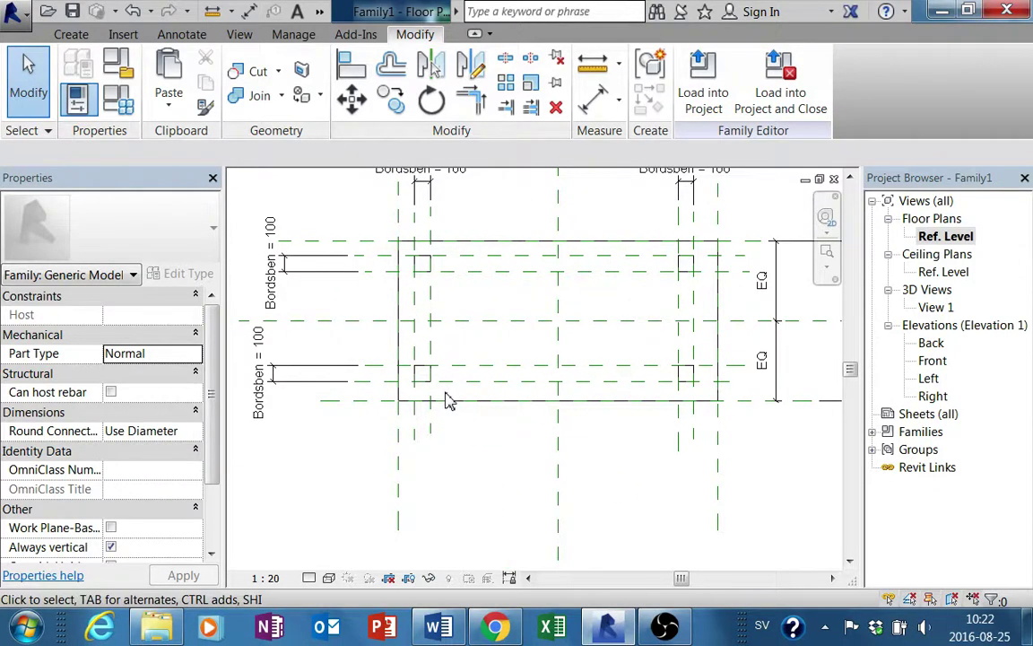
pyautogui.click(592, 97)
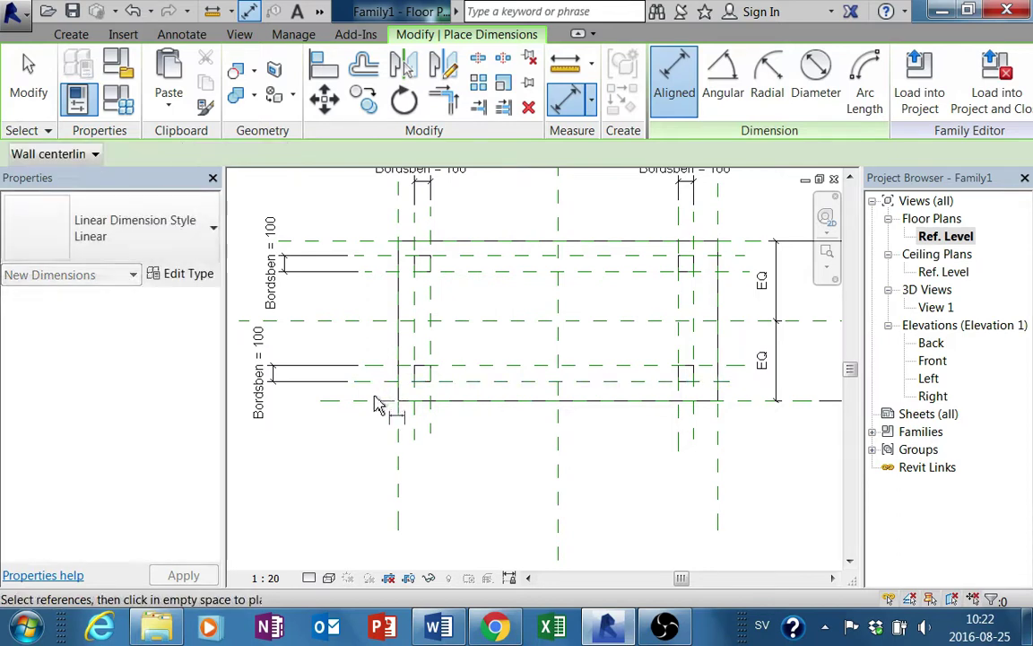
pyautogui.click(377, 408)
pyautogui.click(346, 446)
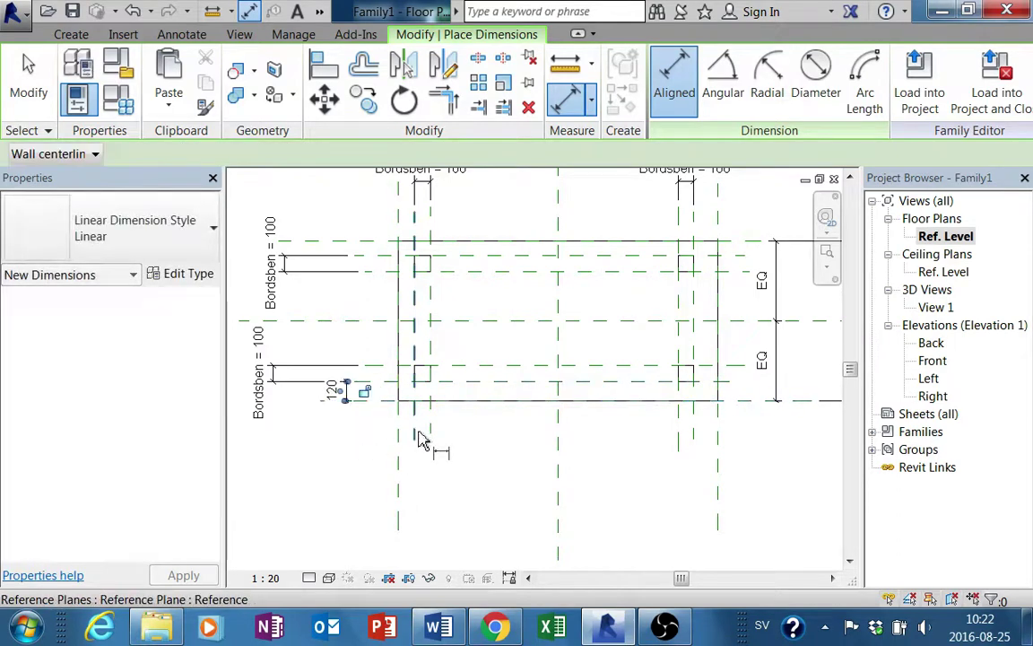
pyautogui.click(400, 448)
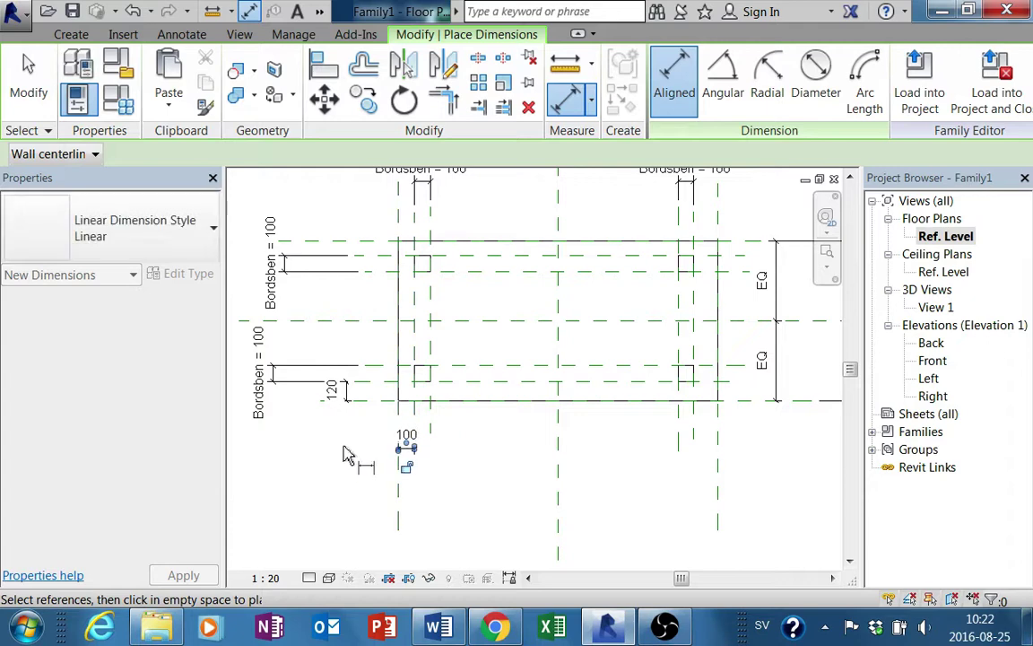
pyautogui.moveTo(362, 436); pyautogui.dragTo(362, 445, button='middle')
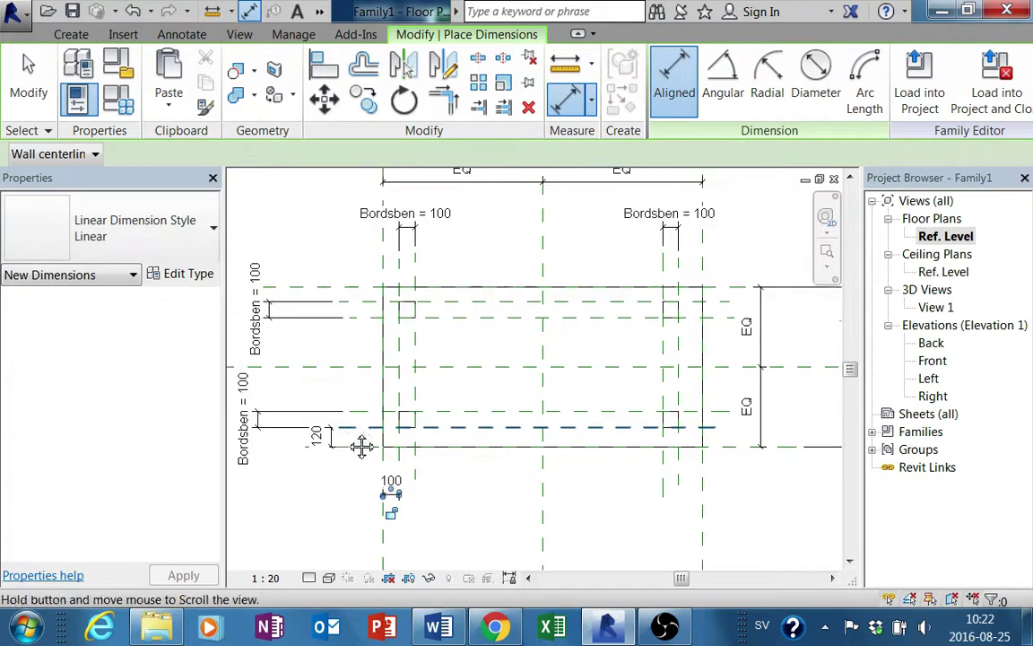
pyautogui.click(358, 290)
pyautogui.click(364, 310)
pyautogui.scroll(-2, 346, 242)
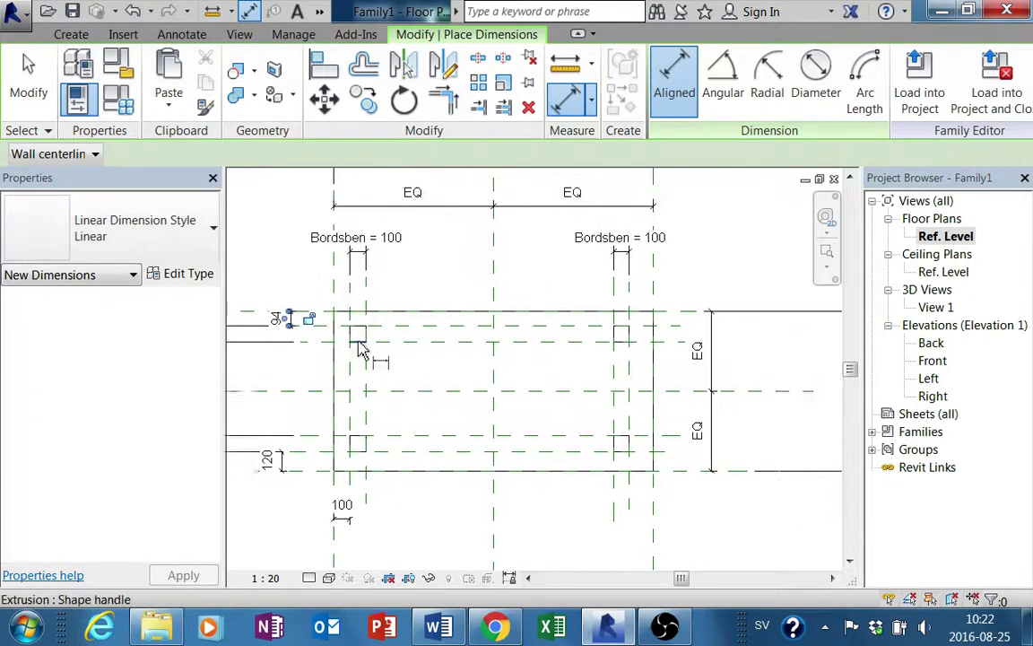
pyautogui.scroll(1, 575, 318)
pyautogui.click(585, 310)
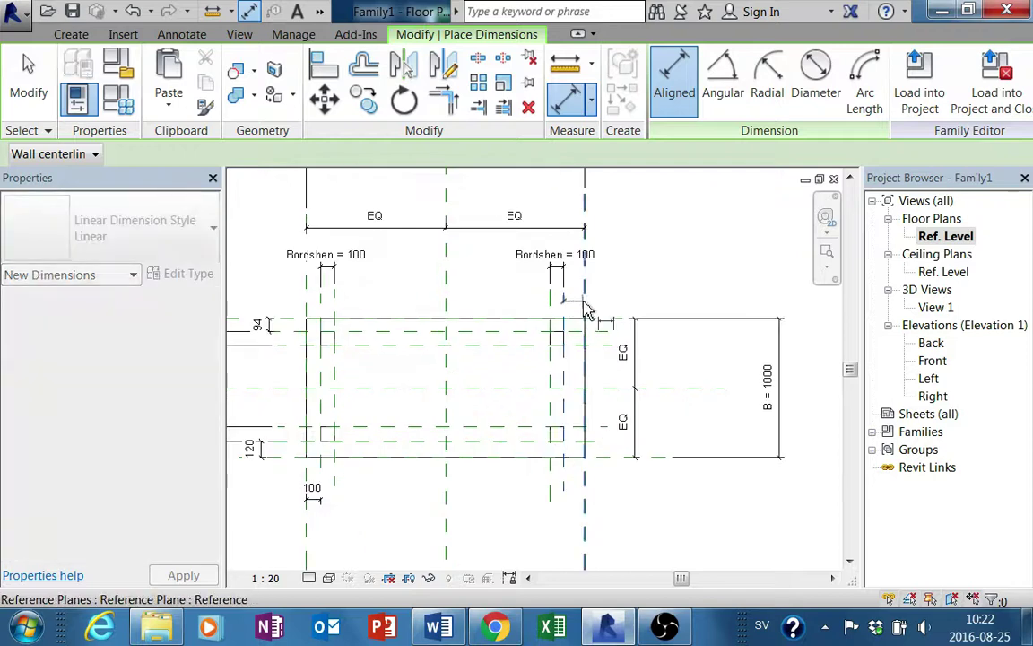
pyautogui.click(628, 285)
pyautogui.moveTo(573, 427); pyautogui.dragTo(595, 453, button='middle')
pyautogui.press('Escape')
pyautogui.press('Escape')
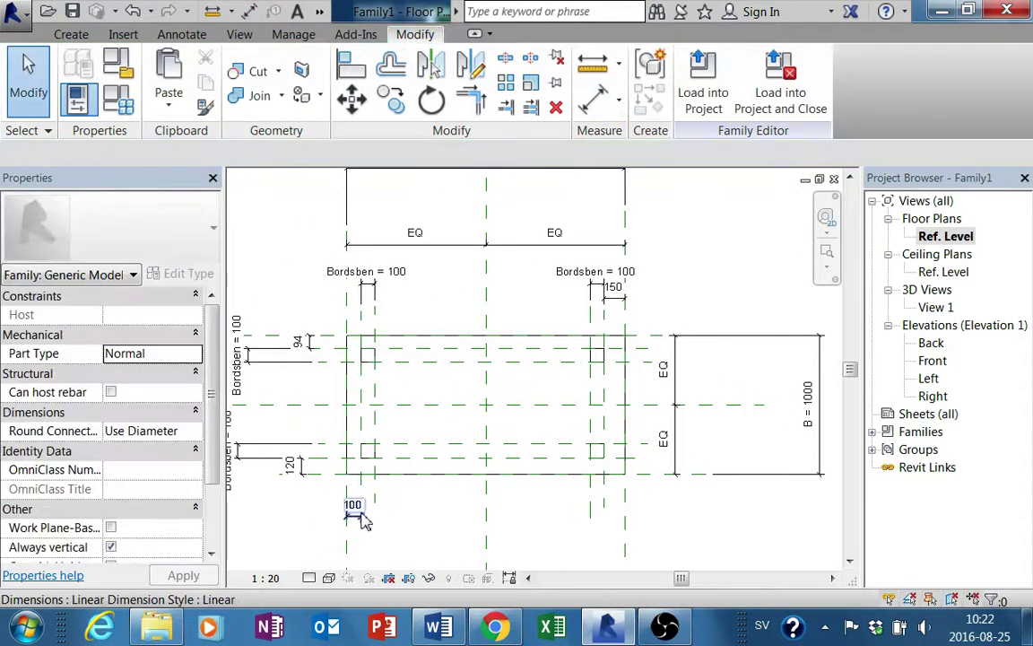
# - Label the four offset dimensions with a new type parameter Överhäng, set to 120
pyautogui.click(357, 515)
pyautogui.keyDown('ctrl'); pyautogui.click(292, 466); pyautogui.keyUp('ctrl')
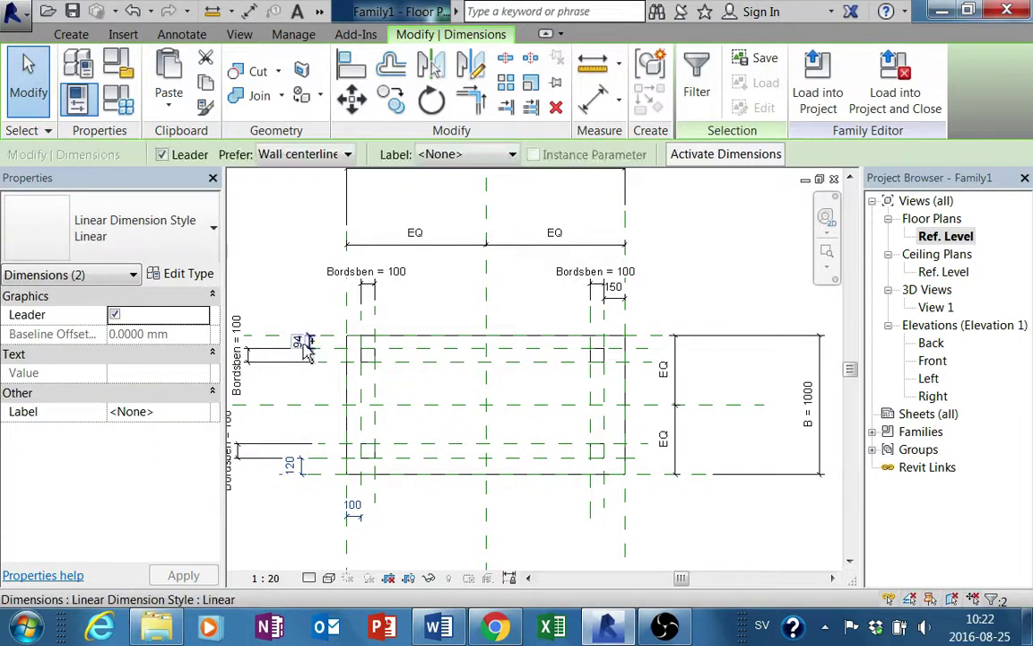
pyautogui.keyDown('ctrl'); pyautogui.click(304, 341); pyautogui.keyUp('ctrl')
pyautogui.keyDown('ctrl'); pyautogui.click(612, 292); pyautogui.keyUp('ctrl')
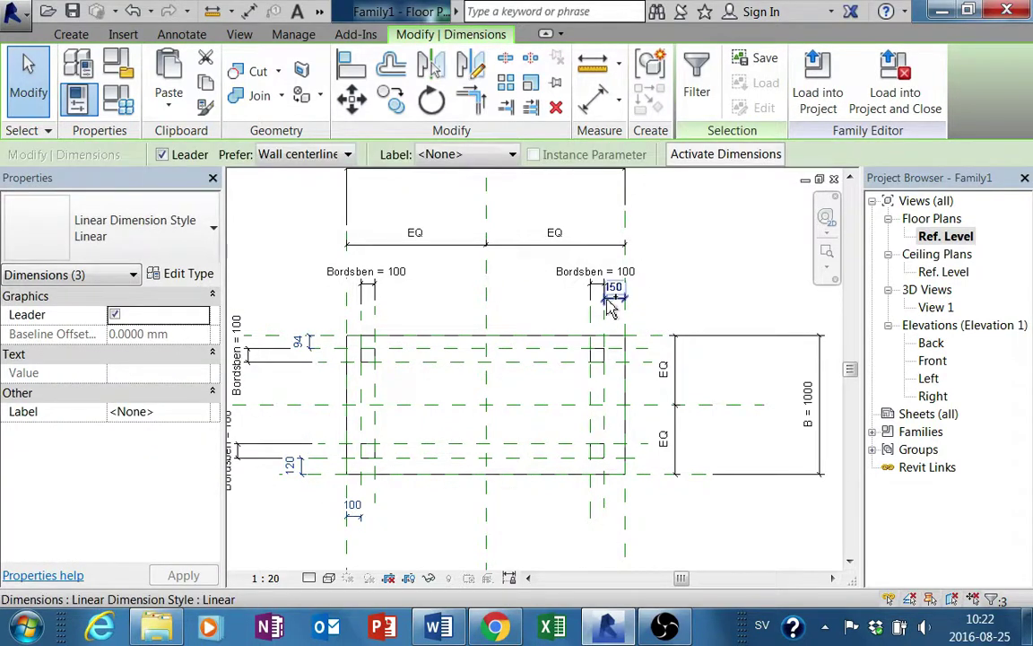
pyautogui.click(485, 155)
pyautogui.click(467, 190)
pyautogui.write('Överhäng')
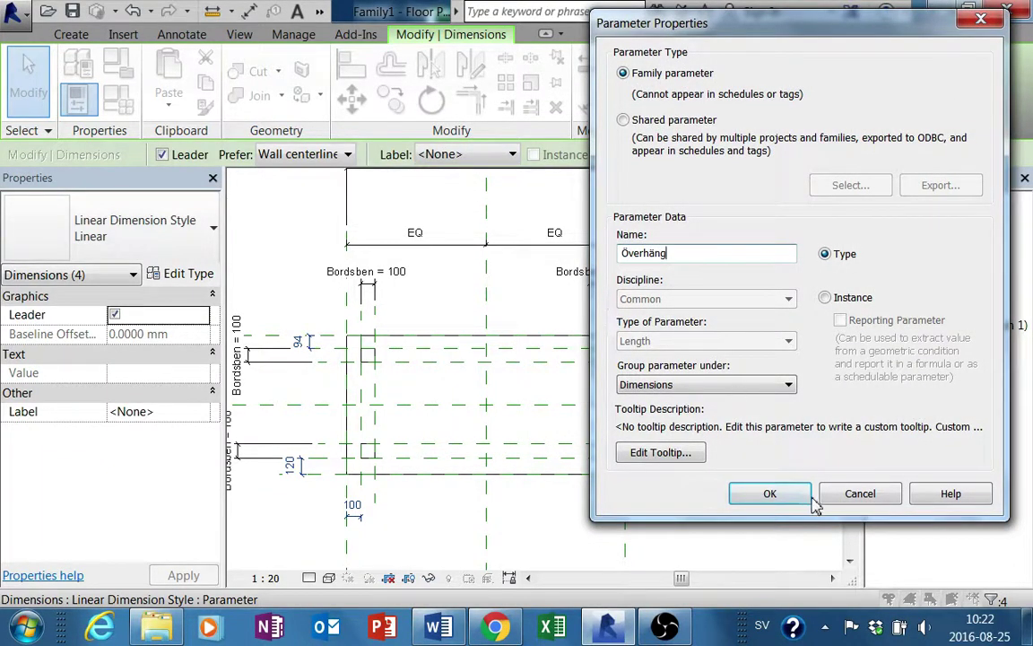
pyautogui.click(774, 495)
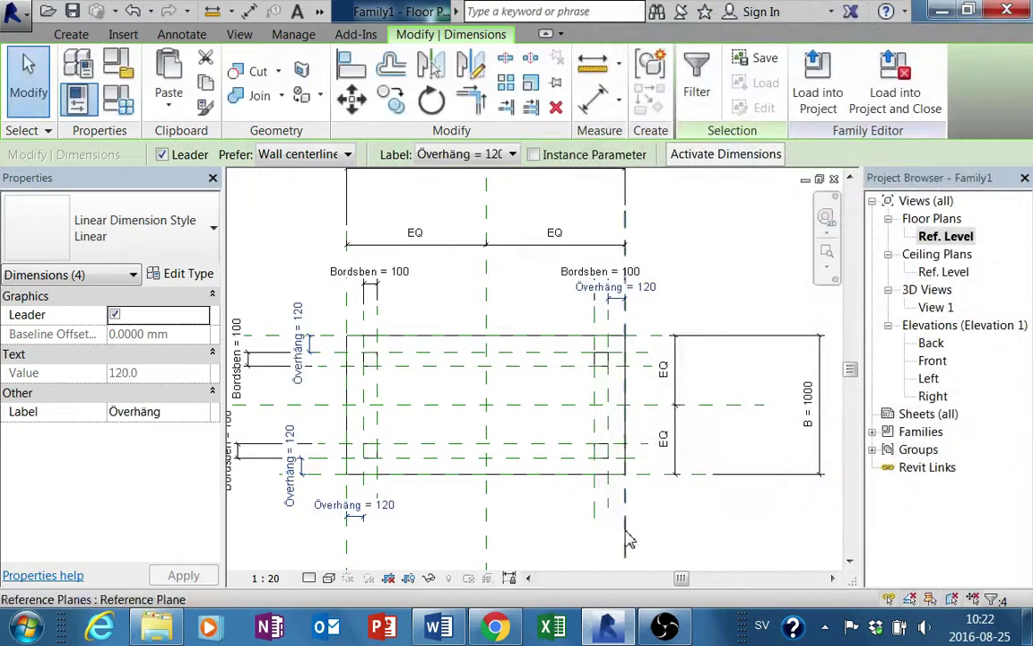
pyautogui.click(704, 545)
pyautogui.scroll(-1, 704, 544)
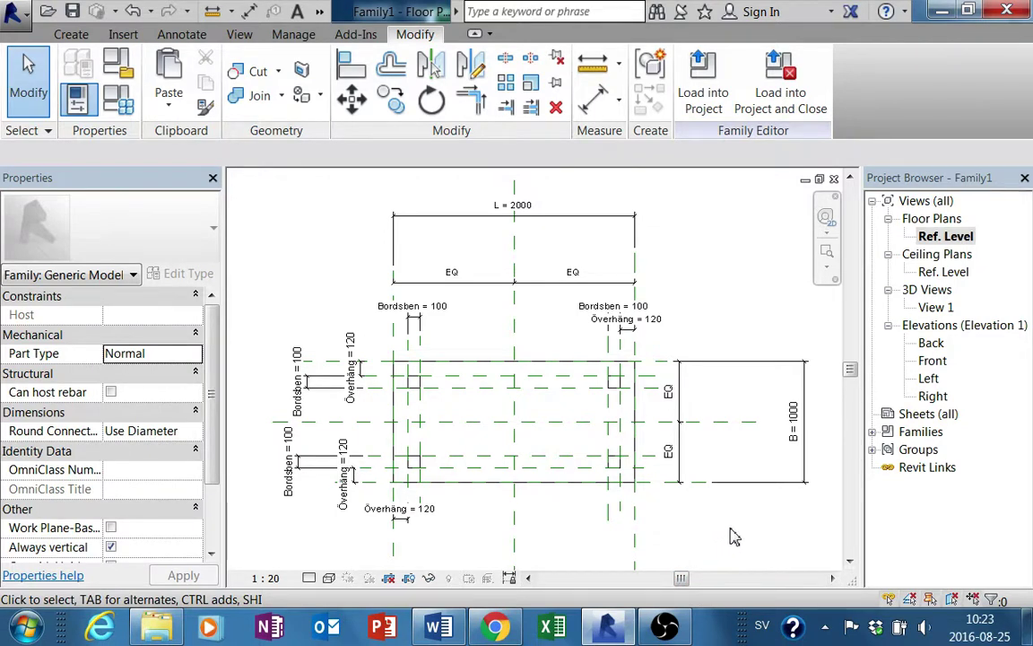
# - In the Back elevation, draw a horizontal reference plane along the tabletop's top edge
pyautogui.doubleClick(931, 345)
pyautogui.moveTo(673, 392); pyautogui.dragTo(678, 356, button='middle')
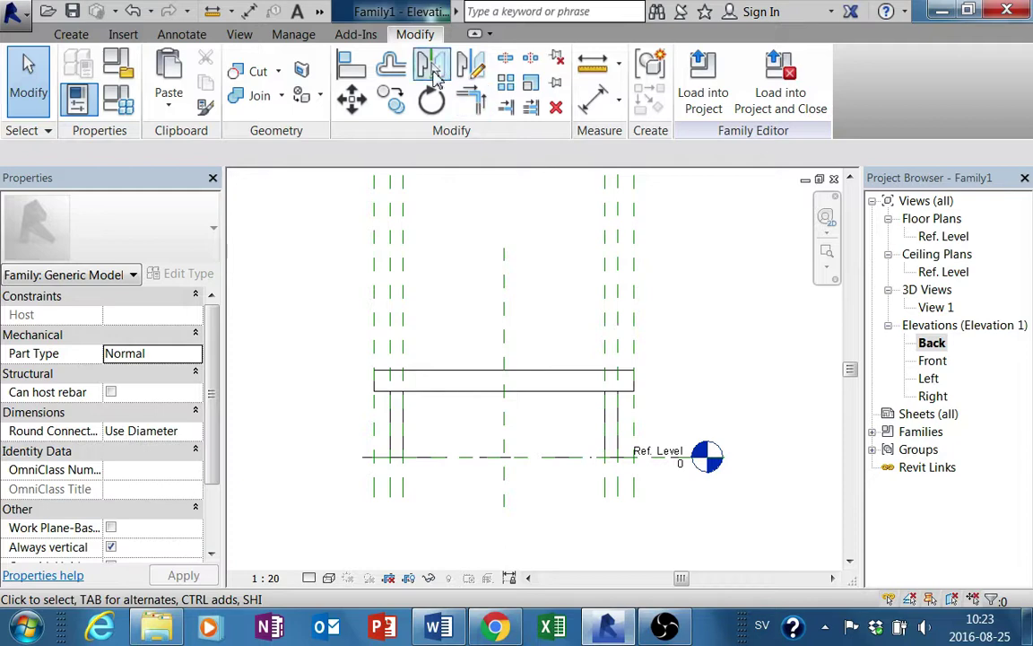
pyautogui.click(70, 35)
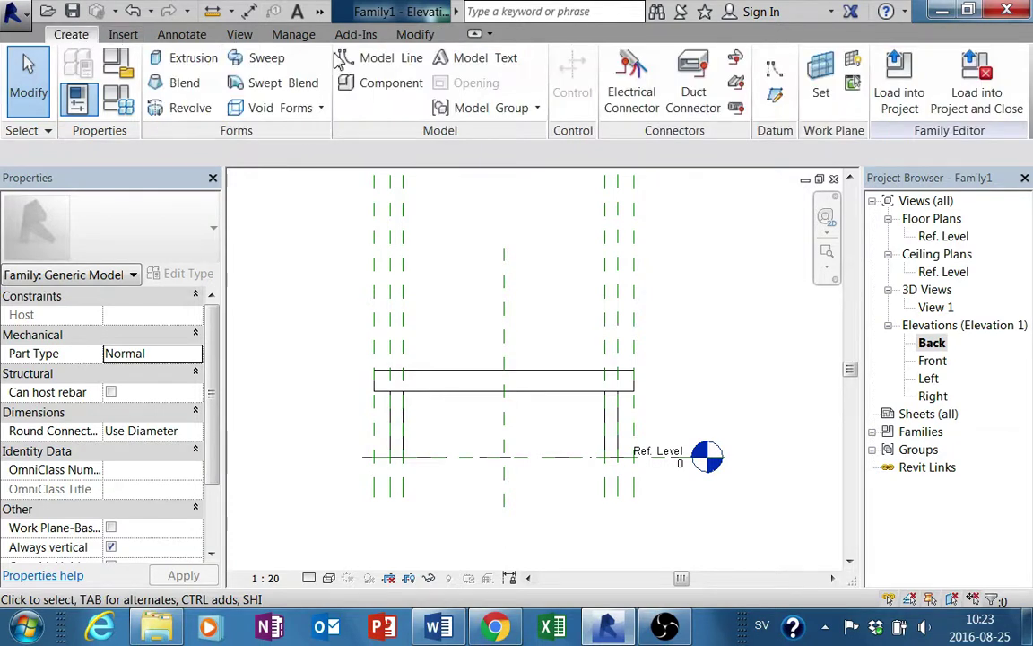
pyautogui.click(776, 94)
pyautogui.click(295, 365)
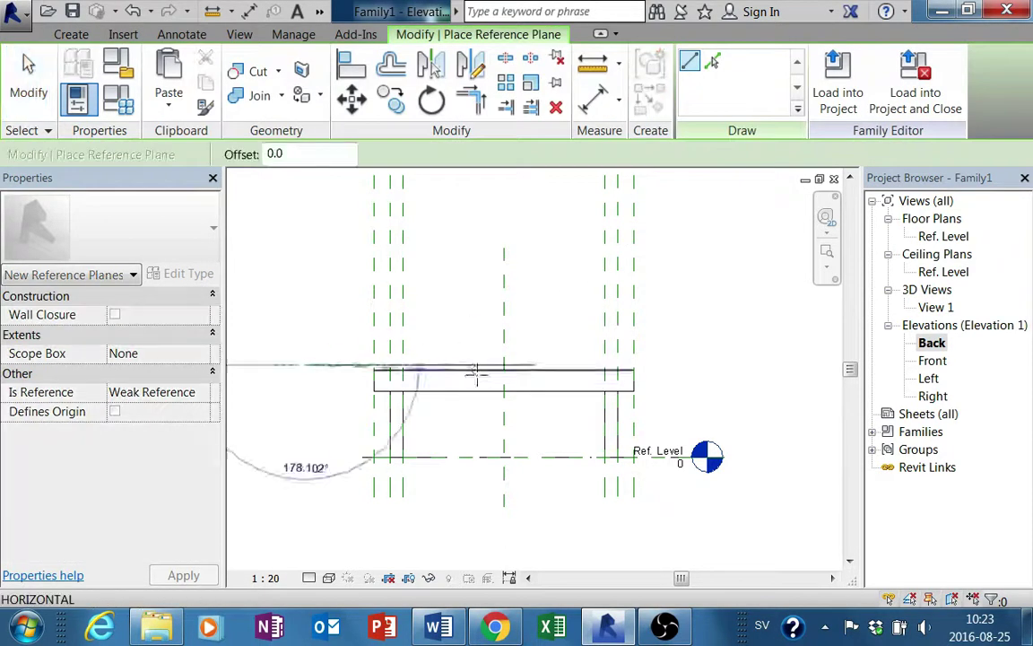
pyautogui.click(698, 364)
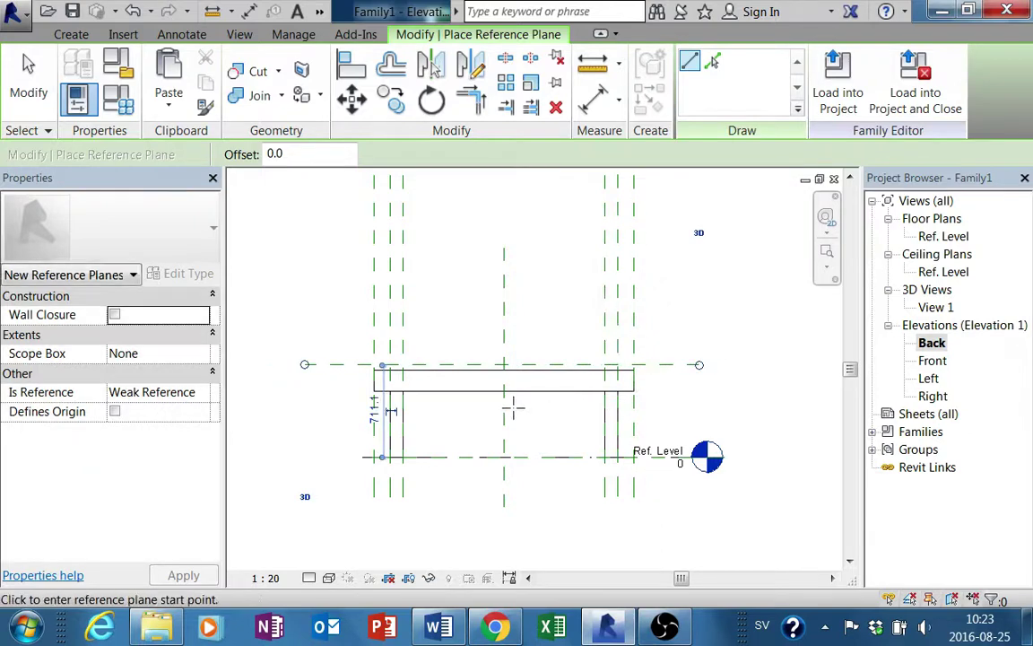
pyautogui.press('Escape')
# - Align the tabletop extrusion's top to the new reference plane (Extrusion End 711.1)
pyautogui.click(518, 376)
pyautogui.scroll(2, 511, 363)
pyautogui.moveTo(503, 357); pyautogui.dragTo(512, 364)
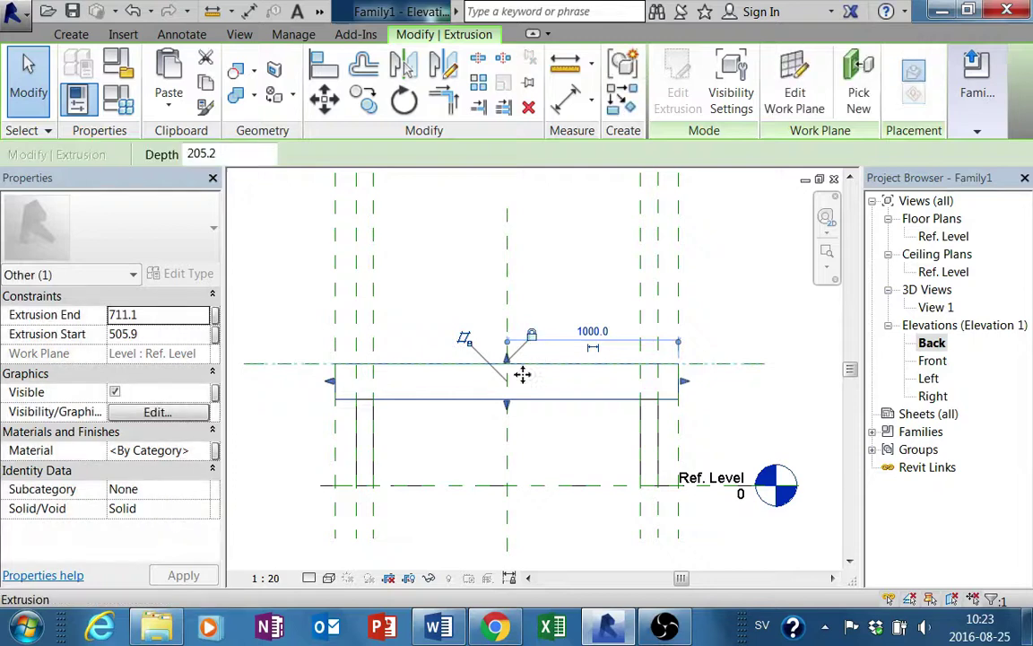
pyautogui.press('Escape')
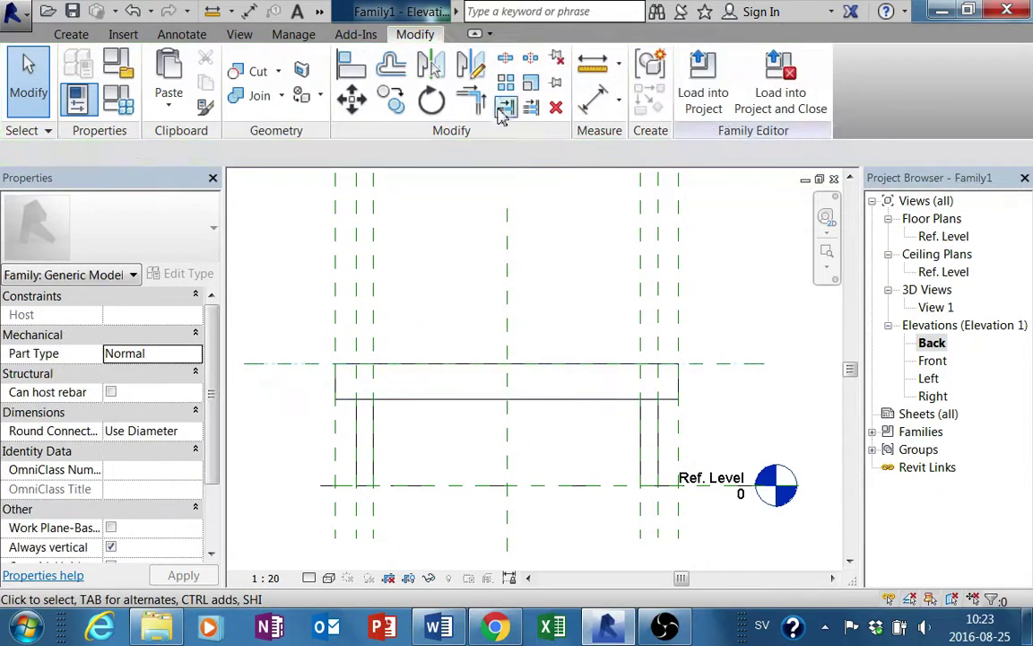
pyautogui.click(71, 35)
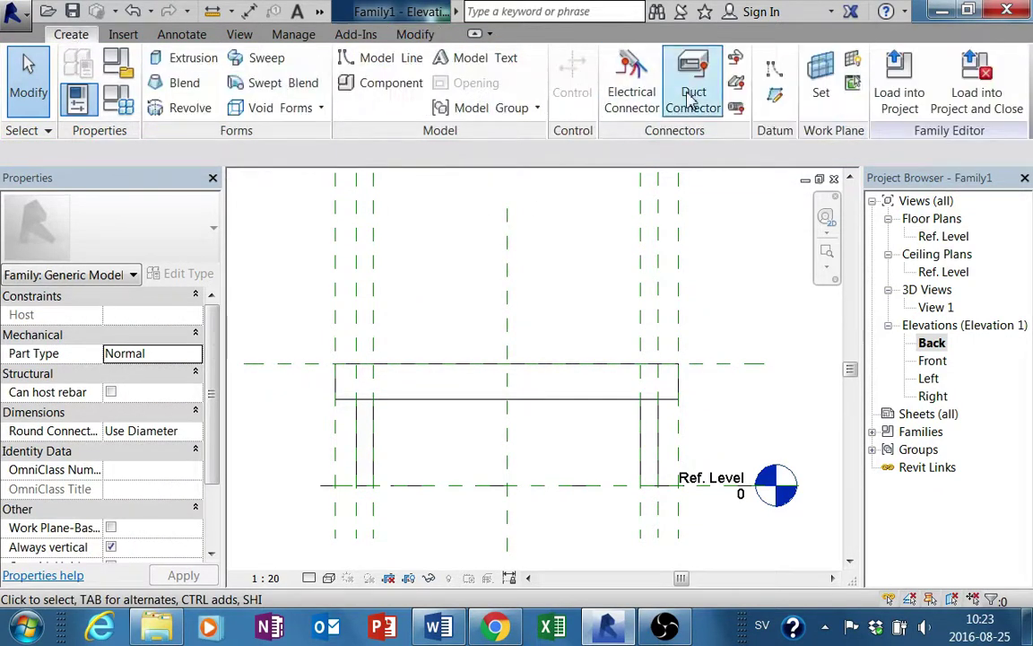
# - Draw a reference plane at the tabletop's underside and pull the tabletop bottom up to it
pyautogui.click(775, 90)
pyautogui.click(272, 383)
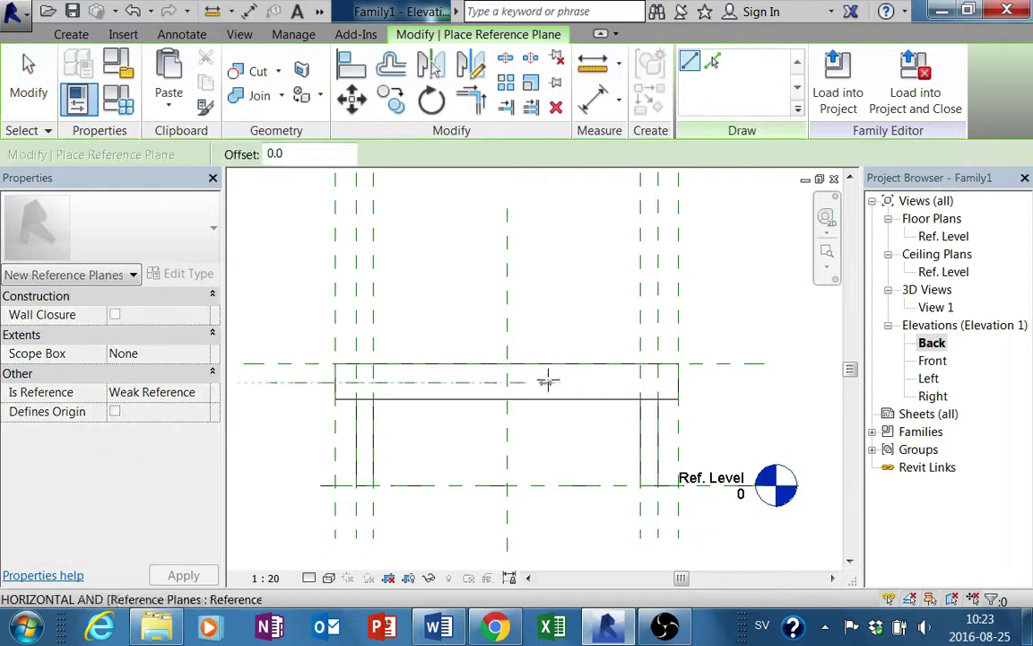
pyautogui.press('Escape')
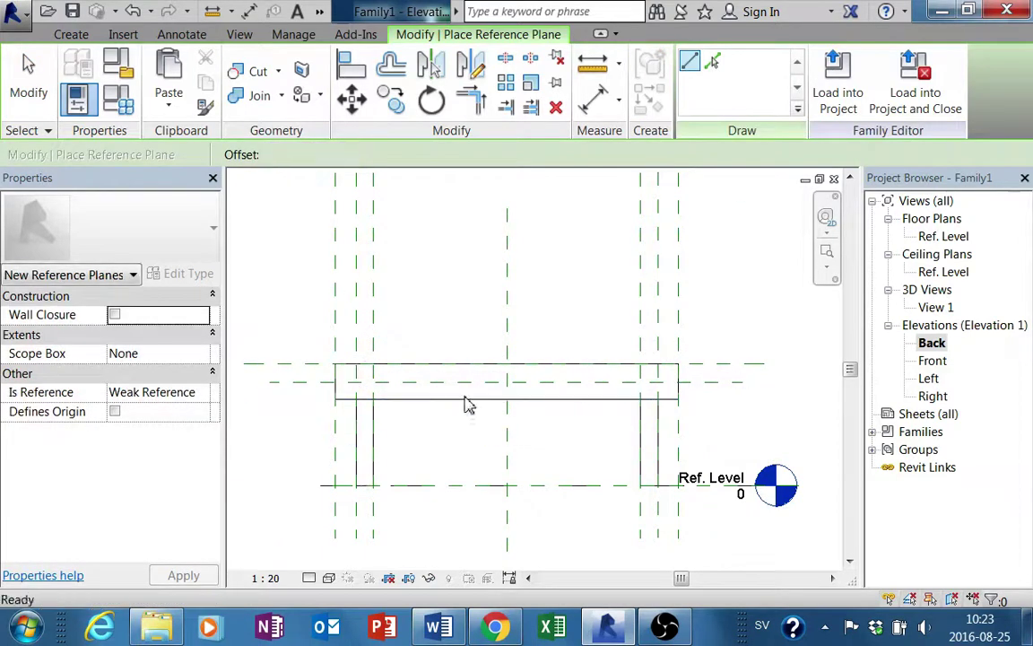
pyautogui.click(467, 401)
pyautogui.moveTo(507, 405); pyautogui.dragTo(505, 384)
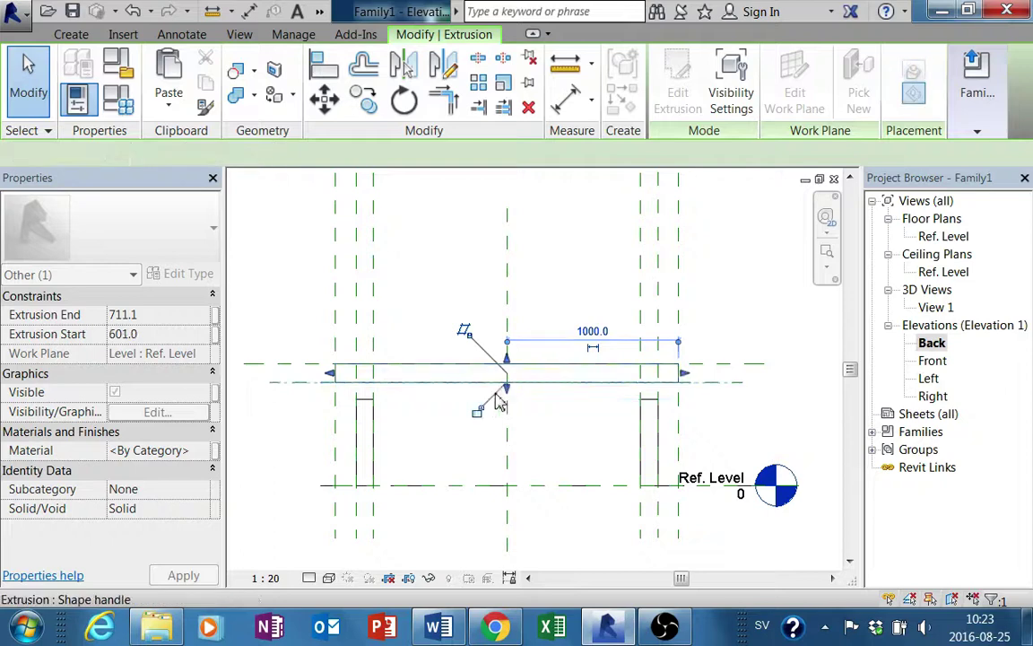
pyautogui.click(409, 418)
# - Stretch the left leg's top up to the underside reference plane
pyautogui.click(368, 422)
pyautogui.moveTo(370, 388); pyautogui.dragTo(371, 386)
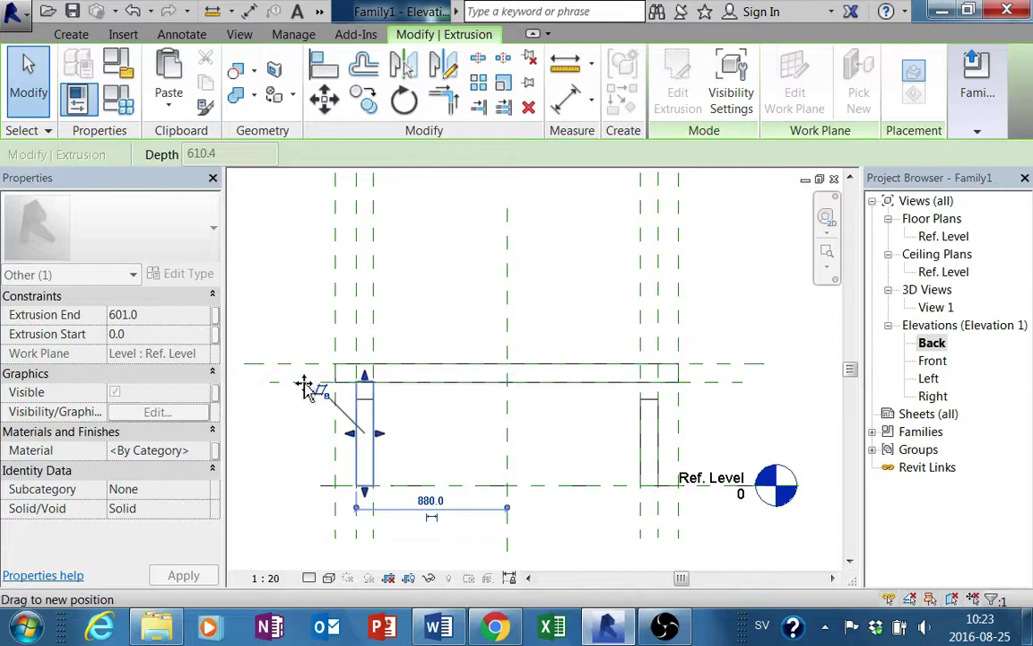
pyautogui.moveTo(305, 386); pyautogui.dragTo(373, 378)
pyautogui.hotkey('ctrl', 'z')
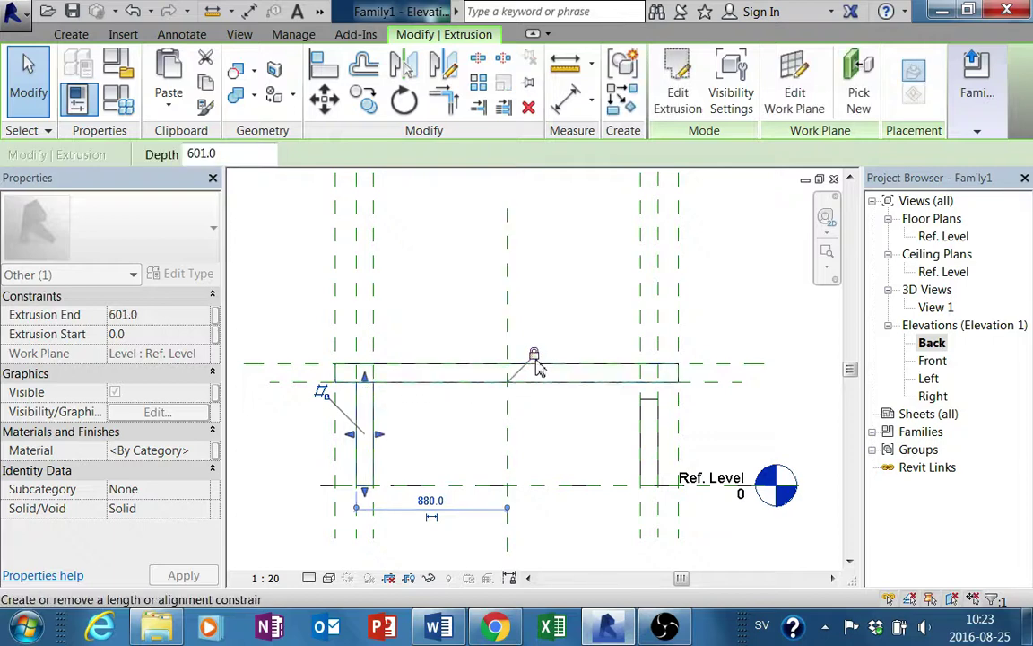
pyautogui.click(653, 415)
pyautogui.click(653, 403)
# - Drag the right leg's top handle up onto the tabletop's underside reference plane
pyautogui.moveTo(653, 395); pyautogui.dragTo(653, 396)
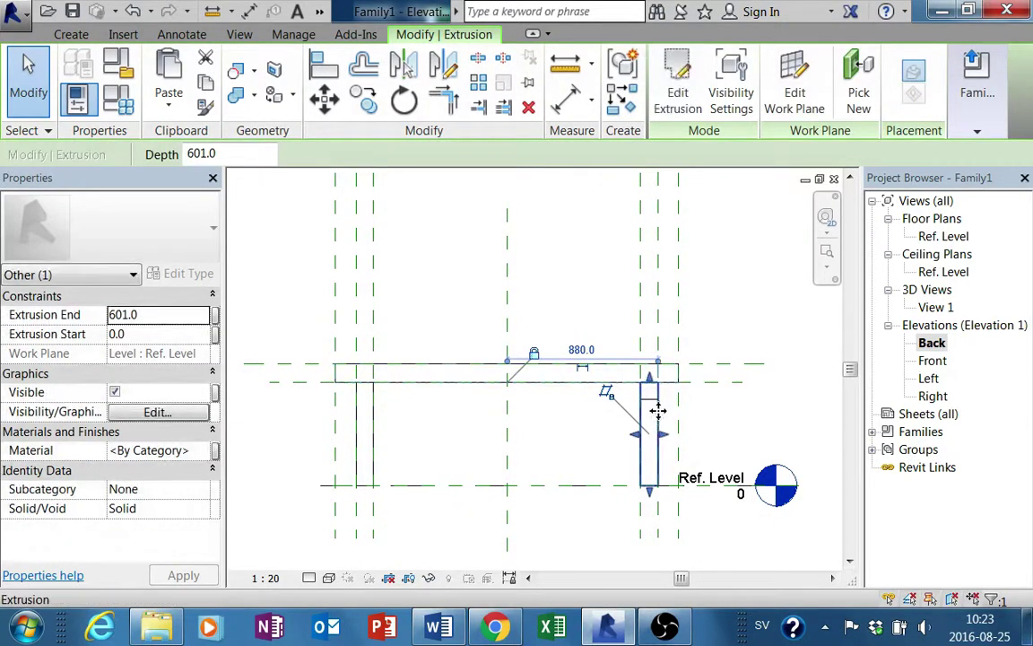
pyautogui.moveTo(655, 408)
pyautogui.mouseDown()
pyautogui.moveTo(653, 392)
pyautogui.moveTo(618, 397)
pyautogui.mouseUp()
pyautogui.click(556, 426)
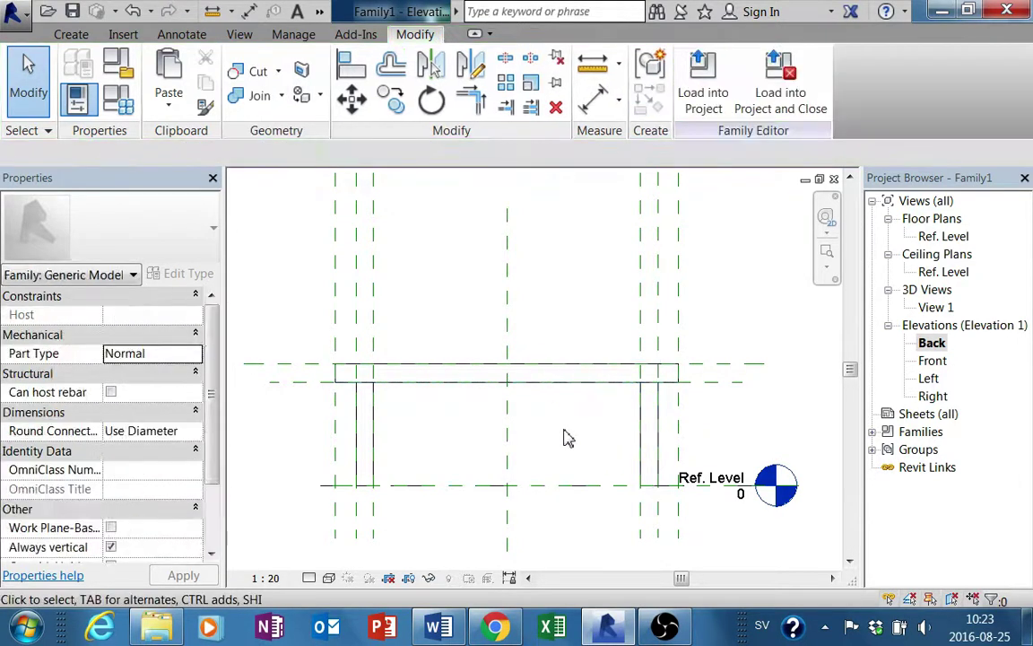
pyautogui.scroll(-2, 583, 412)
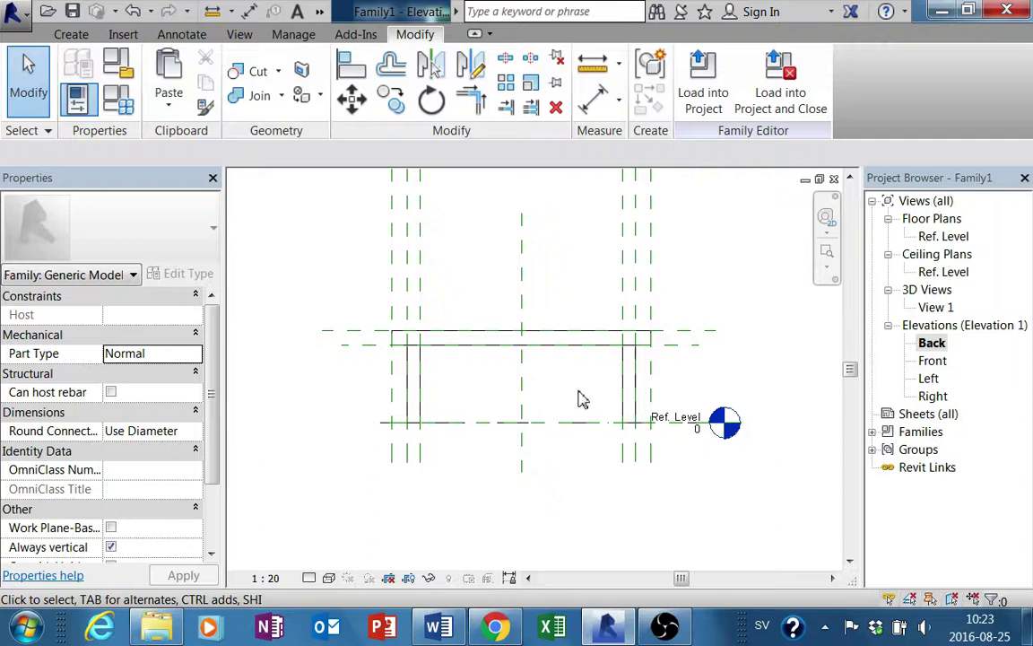
# - Dimension the 711 table height with DI and label it with a new parameter H
pyautogui.press('d')
pyautogui.press('i')
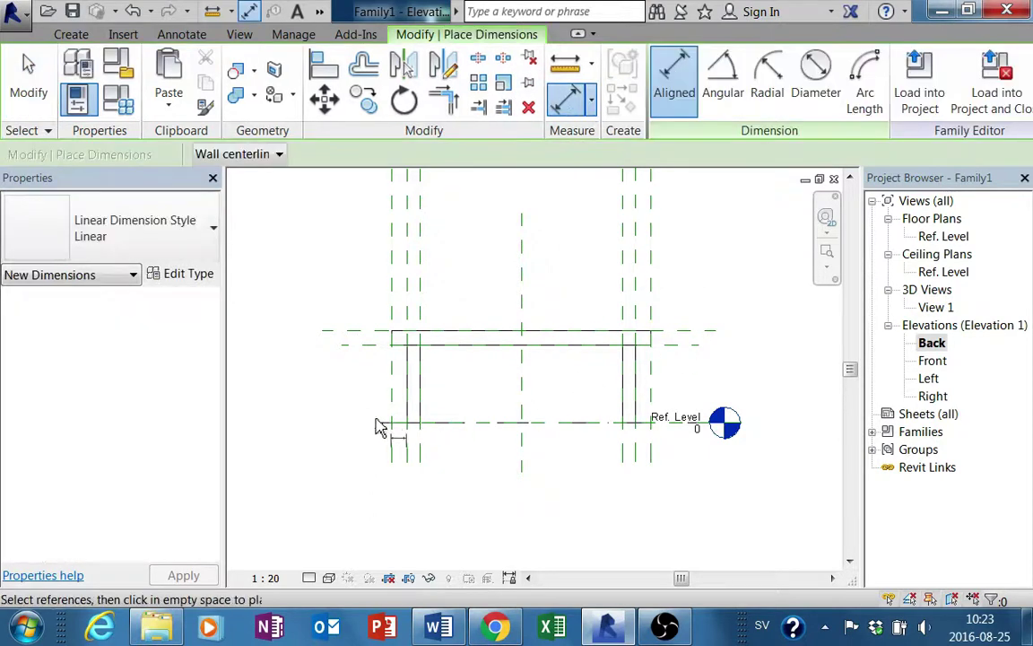
pyautogui.click(384, 424)
pyautogui.click(377, 334)
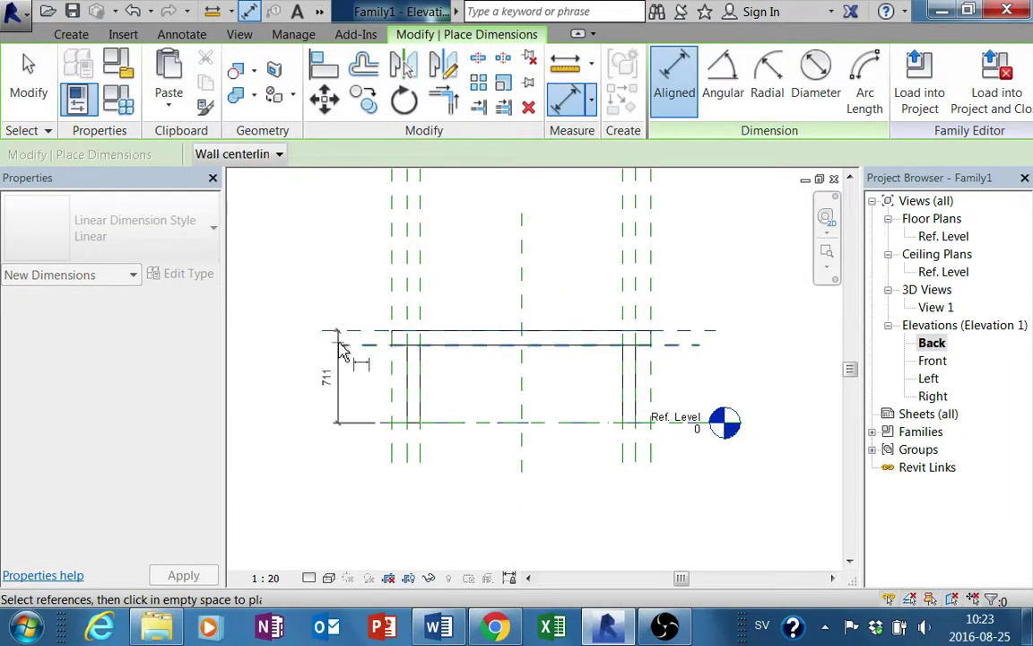
pyautogui.click(295, 386)
pyautogui.press('Escape')
pyautogui.click(295, 377)
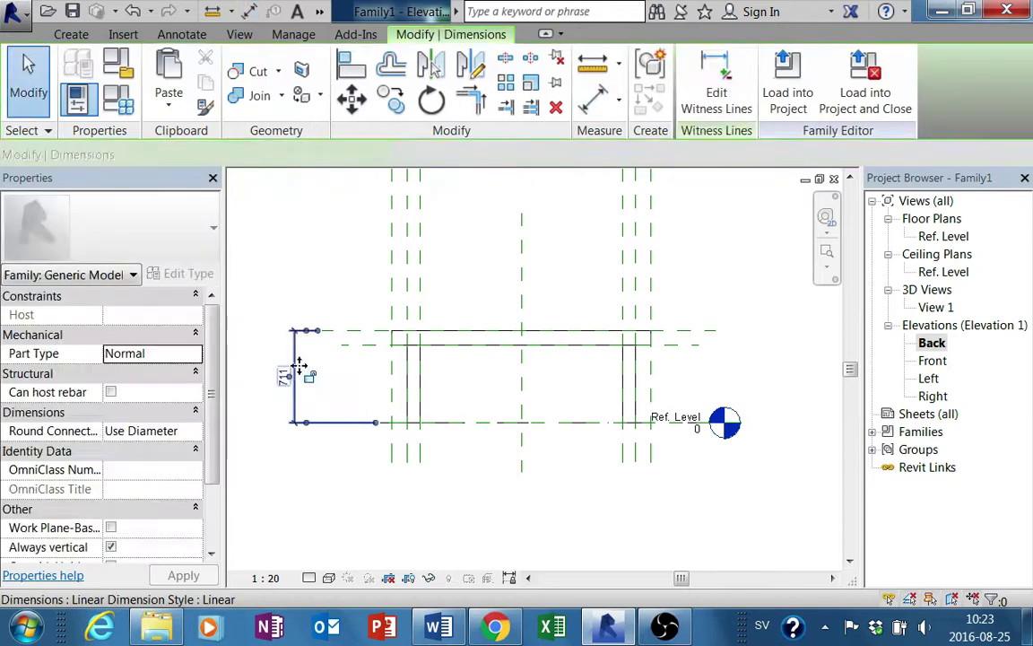
pyautogui.click(431, 155)
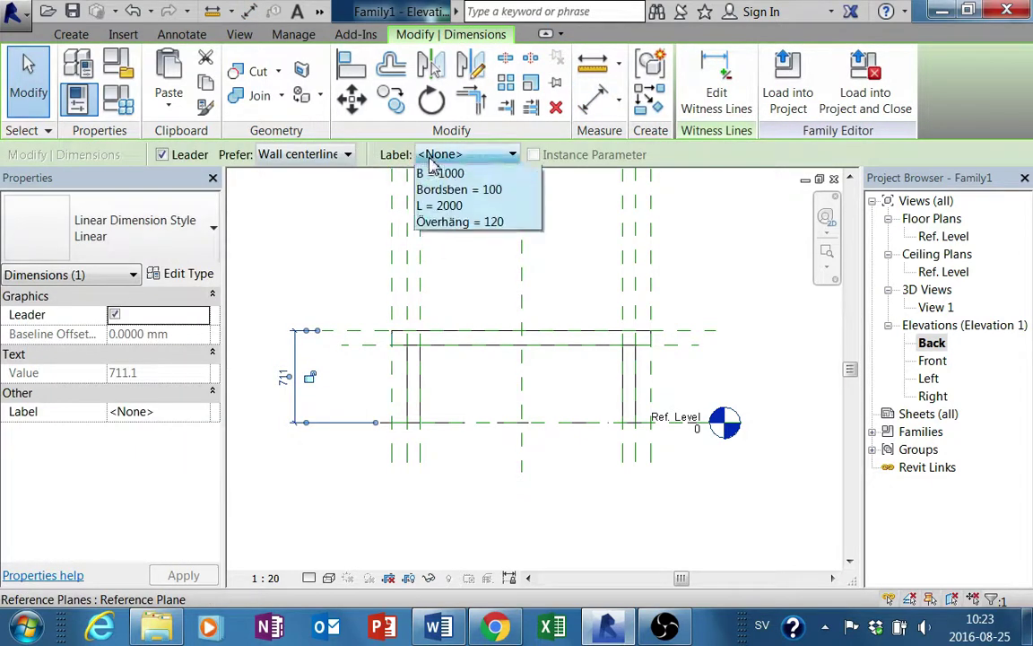
pyautogui.click(429, 189)
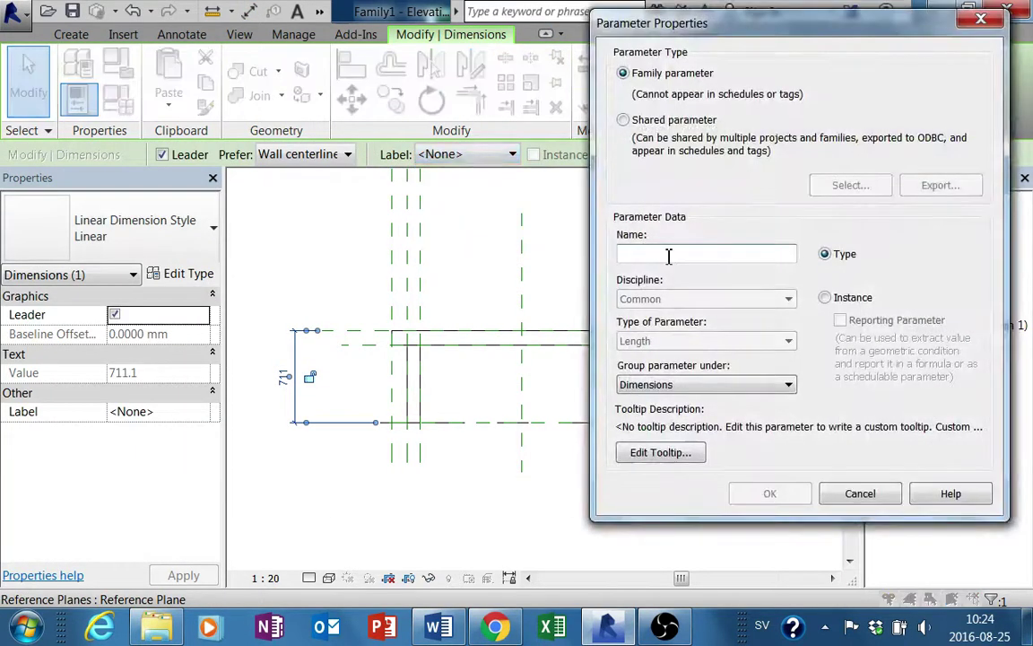
pyautogui.write('H')
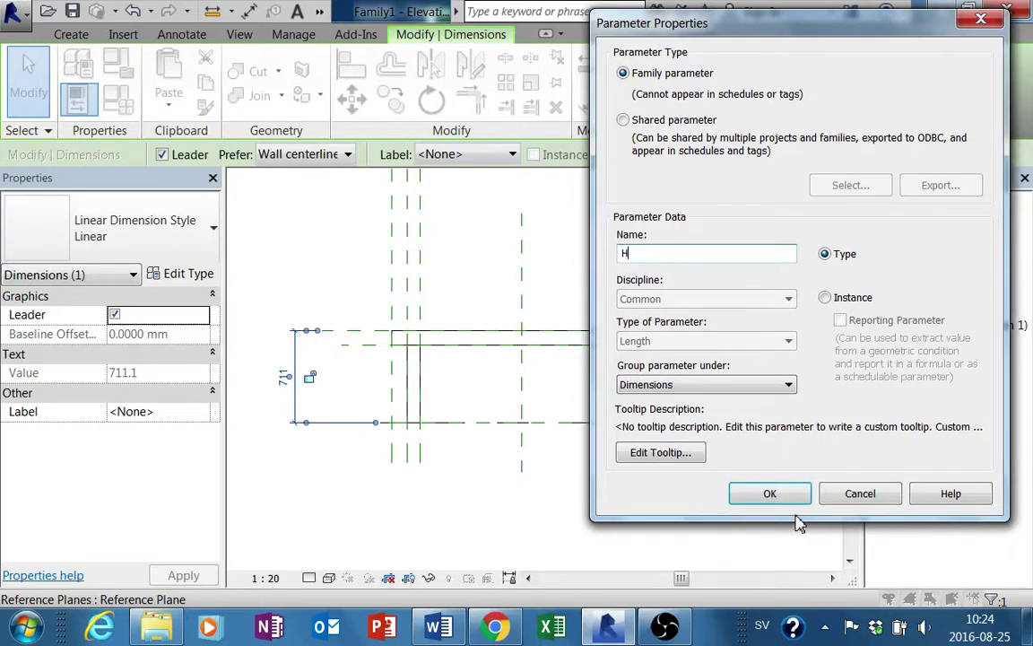
pyautogui.click(768, 496)
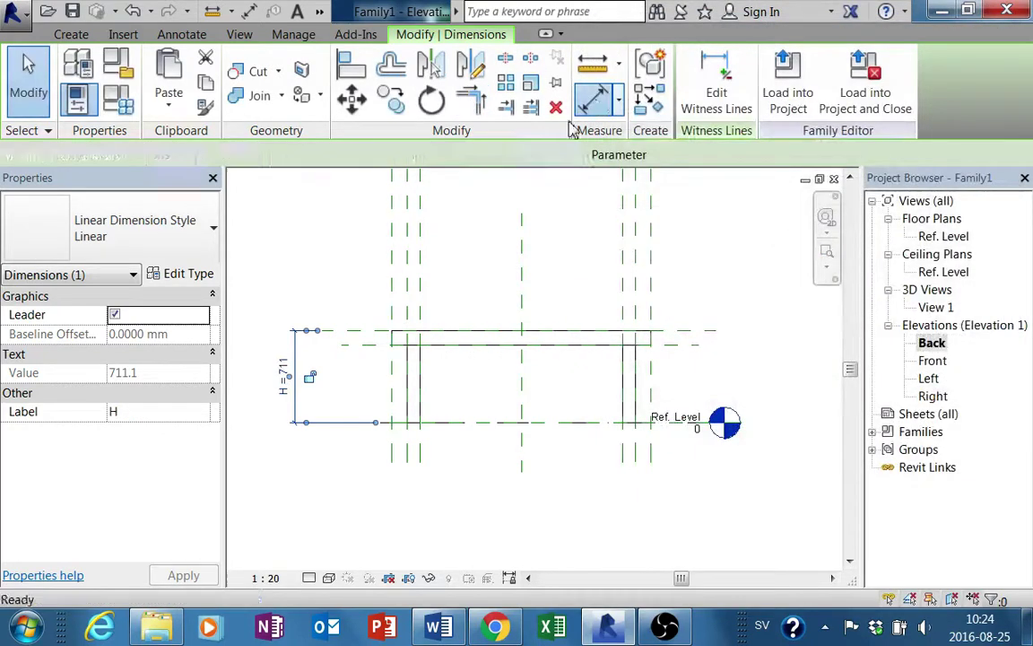
# - Dimension the 110 tabletop thickness and label it with a new parameter t
pyautogui.click(593, 98)
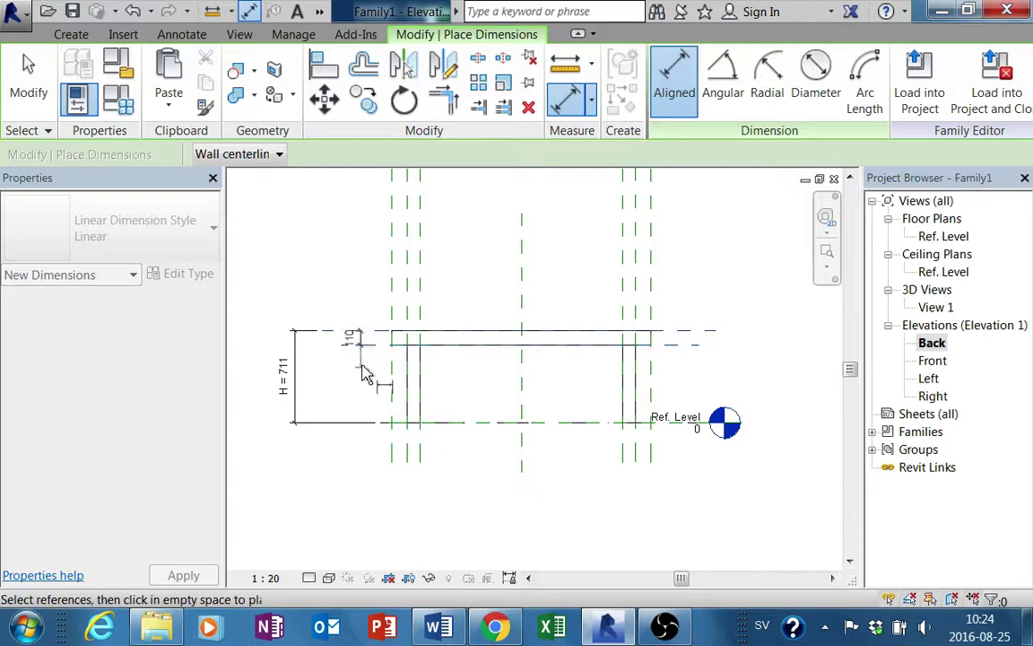
pyautogui.click(366, 375)
pyautogui.press('Escape')
pyautogui.press('Escape')
pyautogui.click(358, 339)
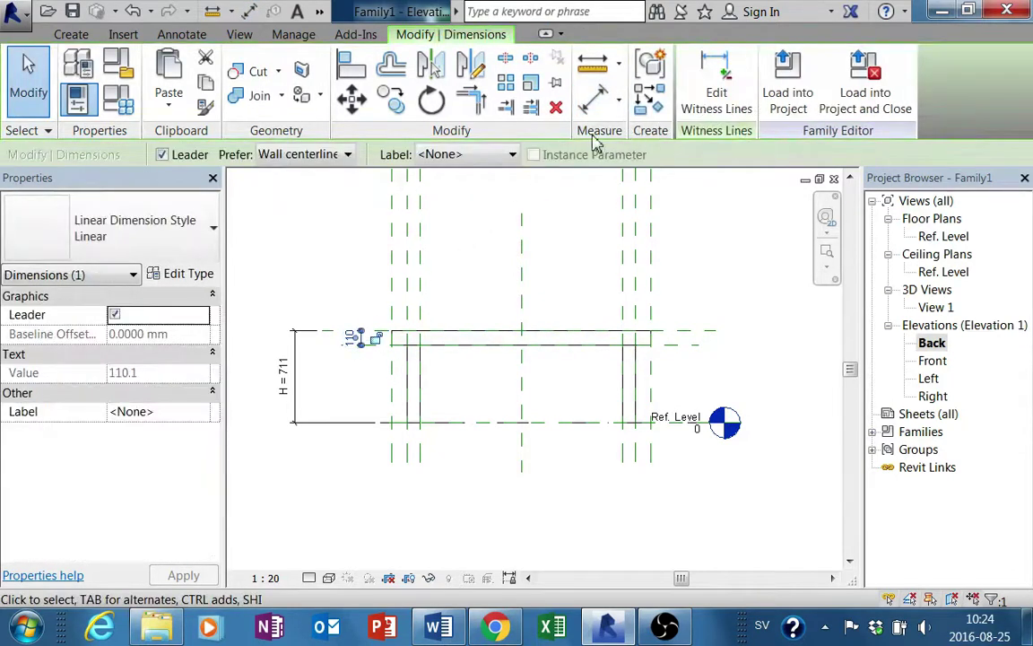
pyautogui.click(476, 154)
pyautogui.click(439, 191)
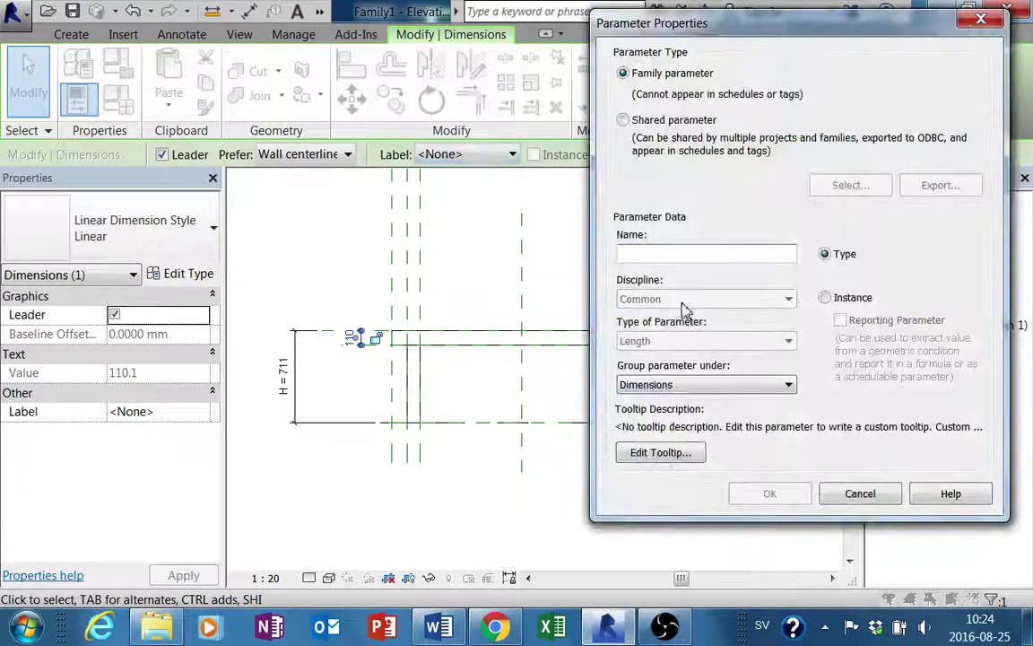
pyautogui.write('t')
pyautogui.click(785, 491)
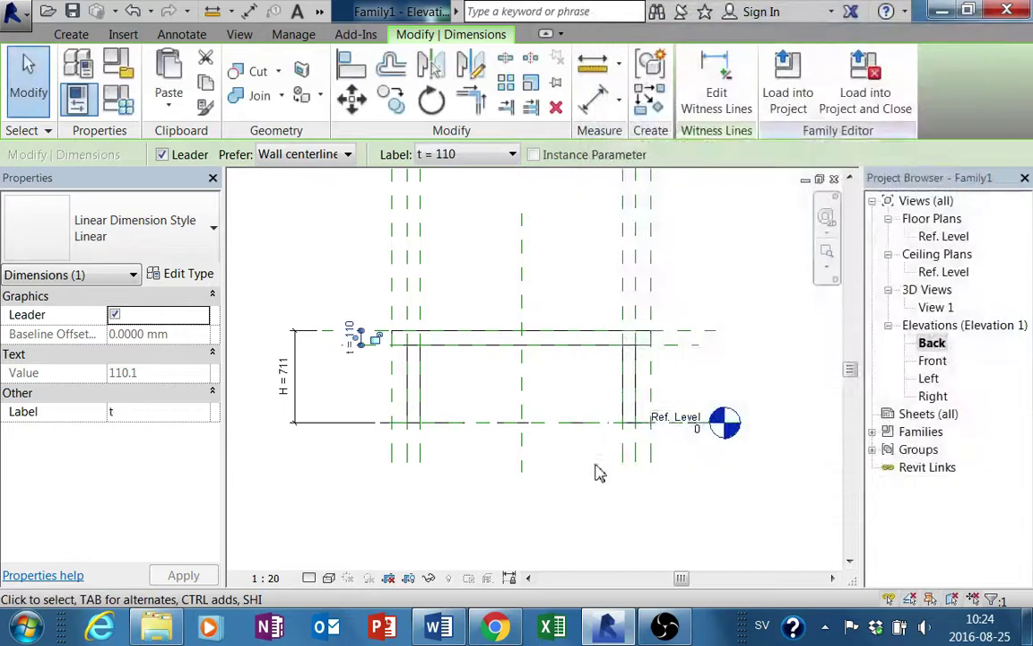
pyautogui.click(608, 499)
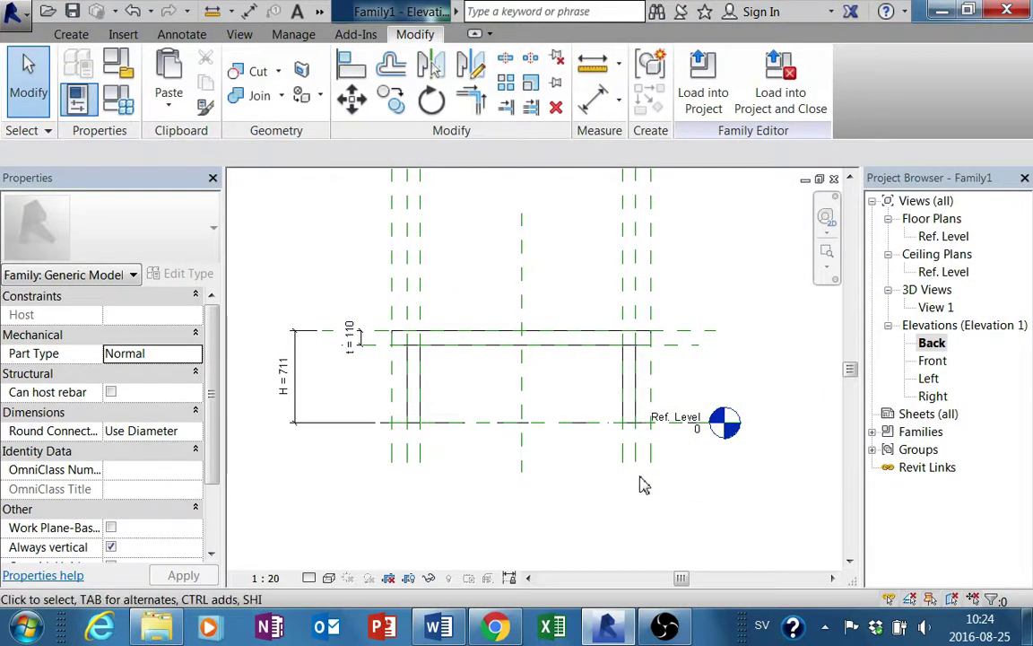
# - Save the family as Bord.rfa in the Dropbox BIM-Revit Övningar folder
pyautogui.click(71, 11)
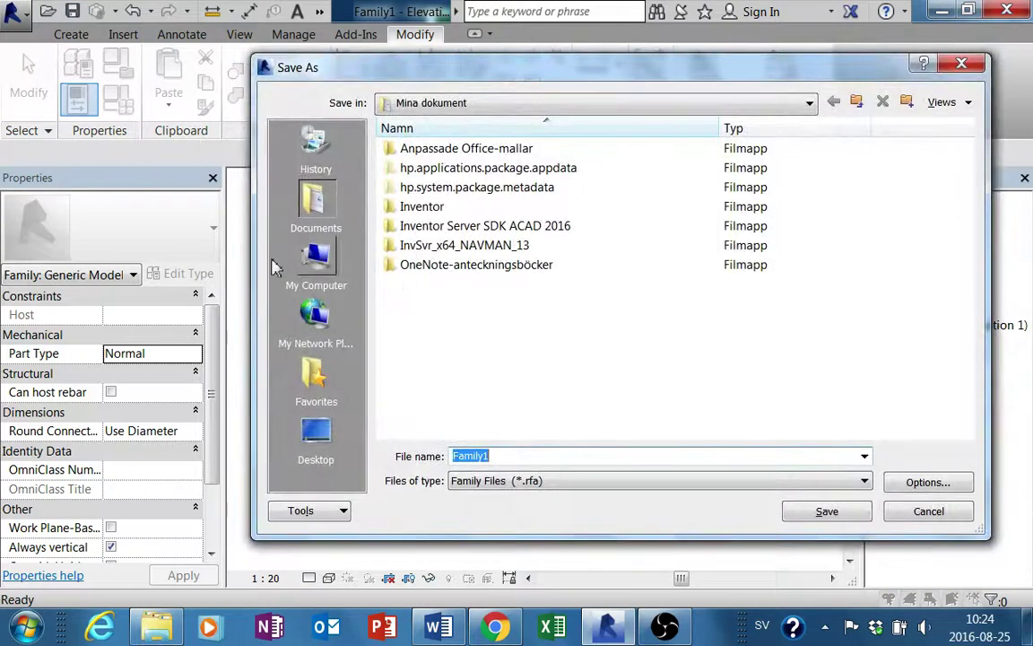
pyautogui.click(319, 283)
pyautogui.doubleClick(462, 170)
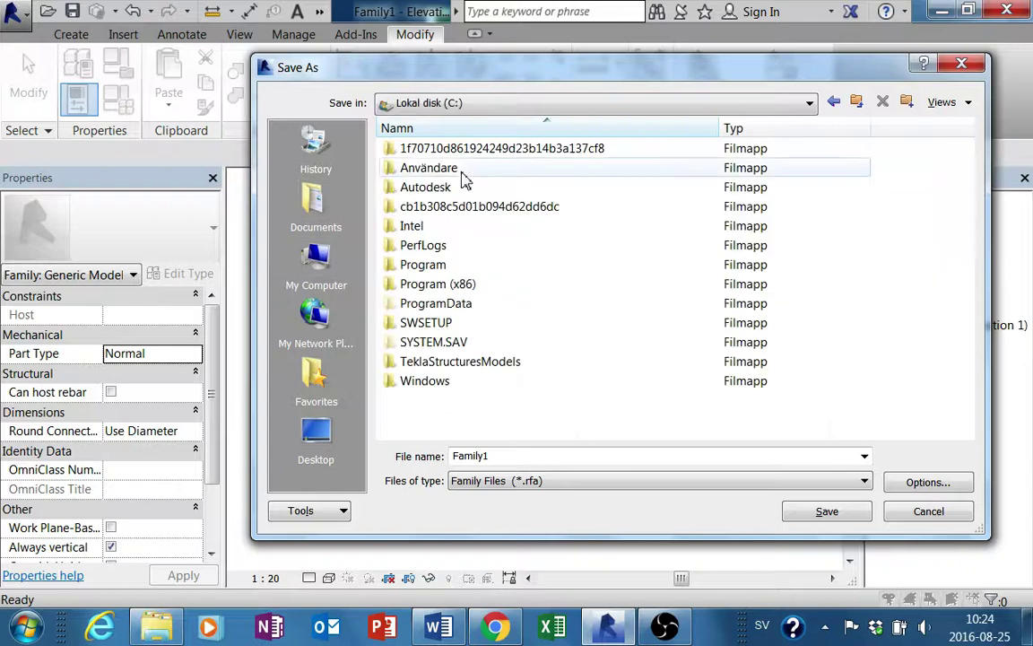
pyautogui.doubleClick(459, 176)
pyautogui.doubleClick(458, 182)
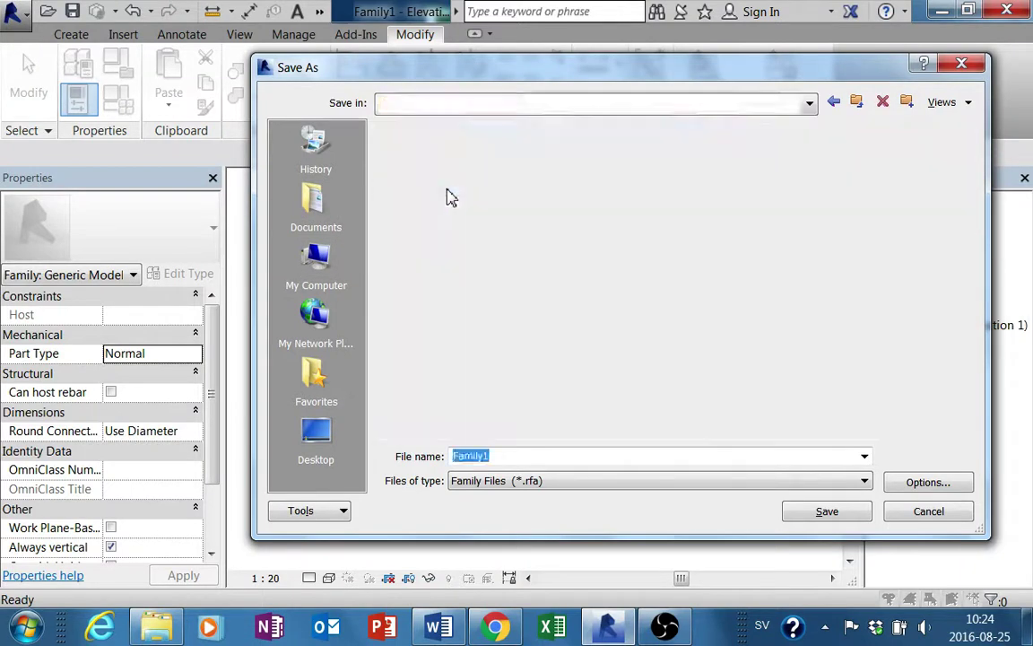
pyautogui.doubleClick(458, 187)
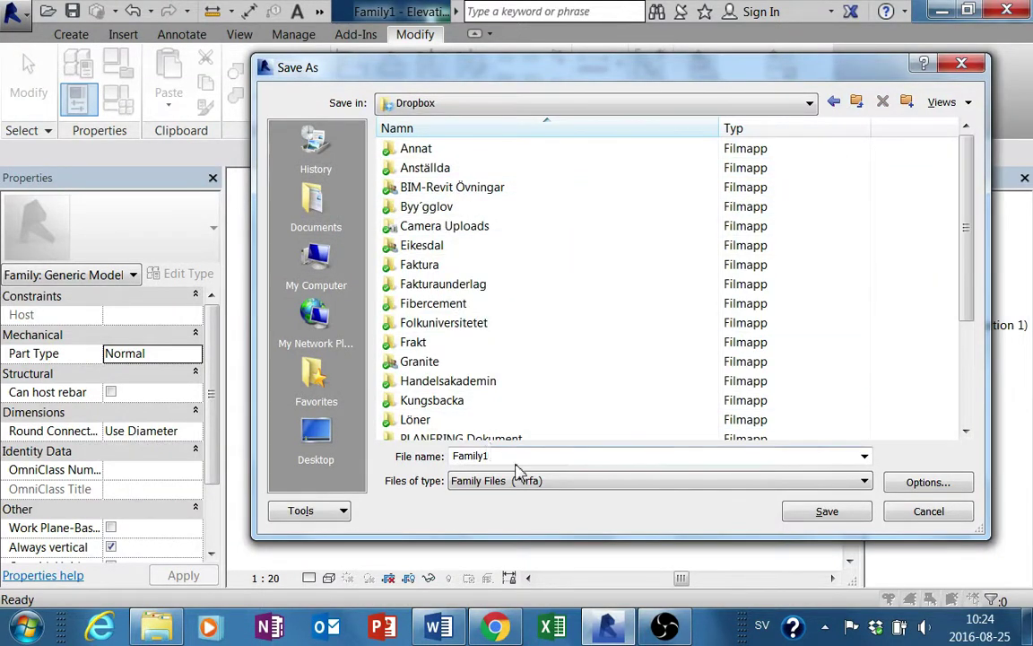
pyautogui.write('B')
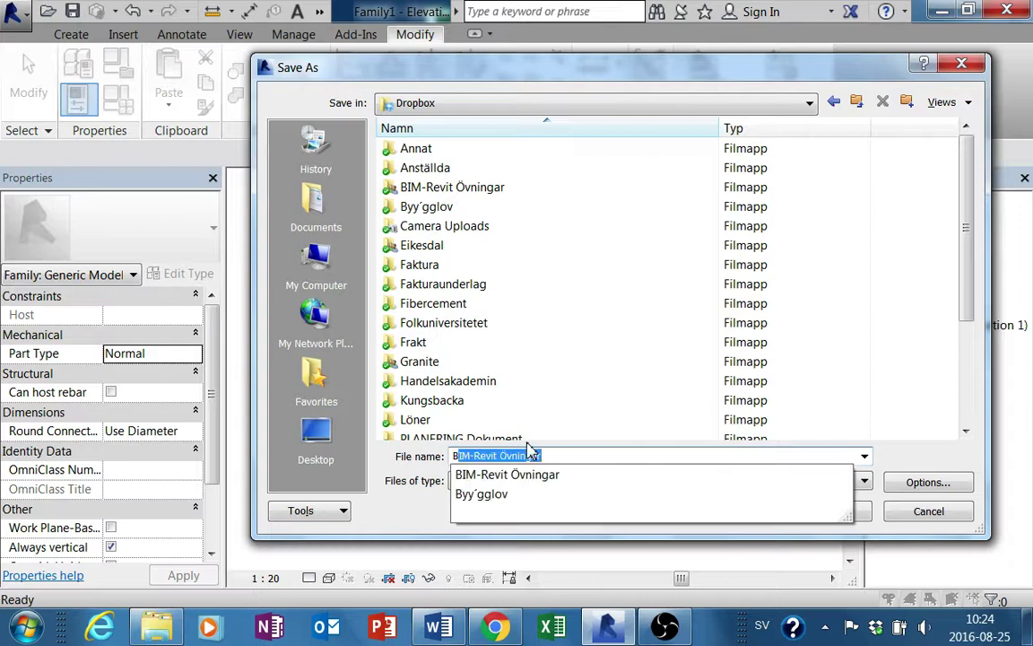
pyautogui.write('ord')
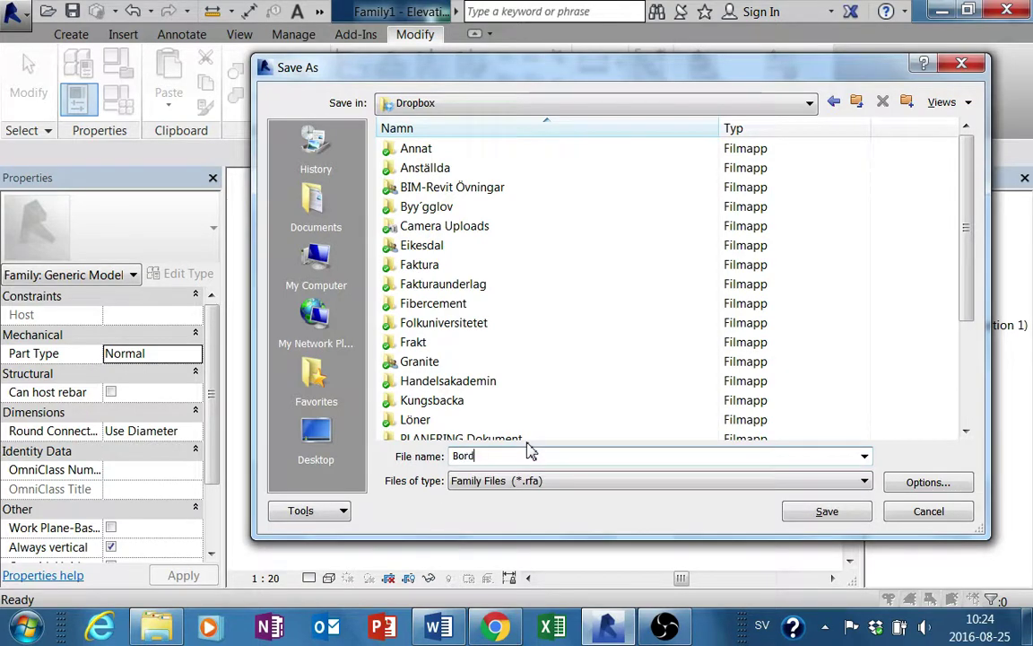
pyautogui.doubleClick(518, 187)
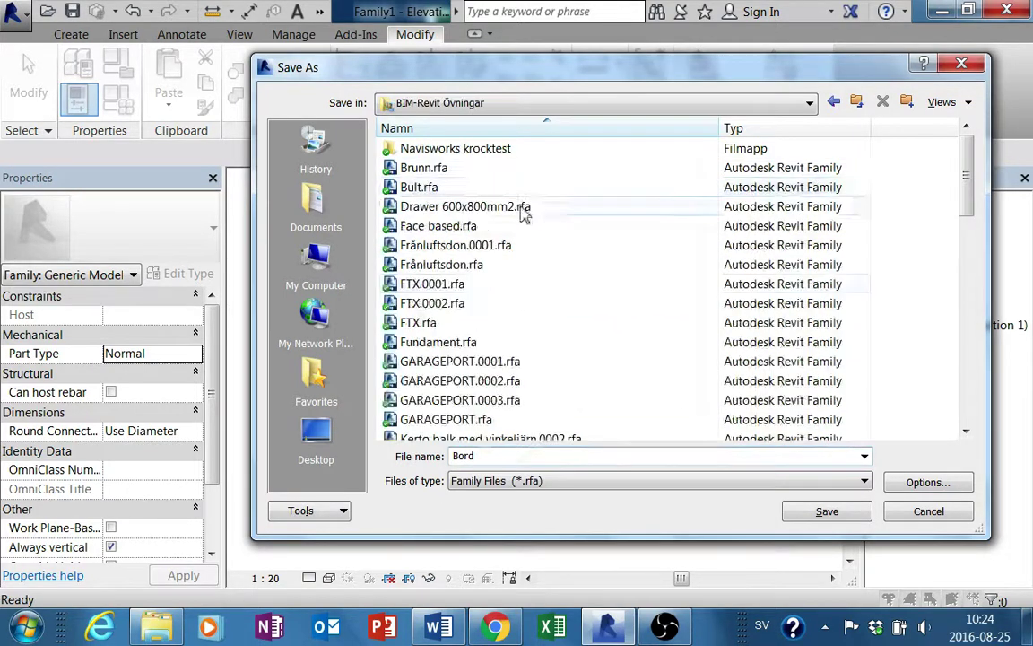
pyautogui.doubleClick(521, 457)
pyautogui.press('BackSpace')
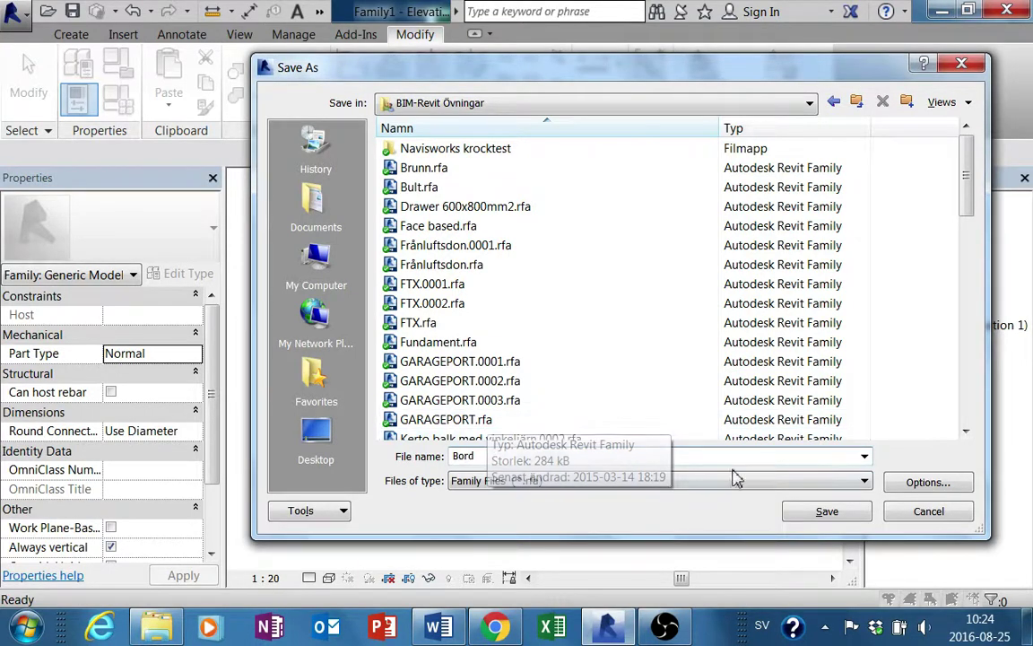
pyautogui.click(828, 513)
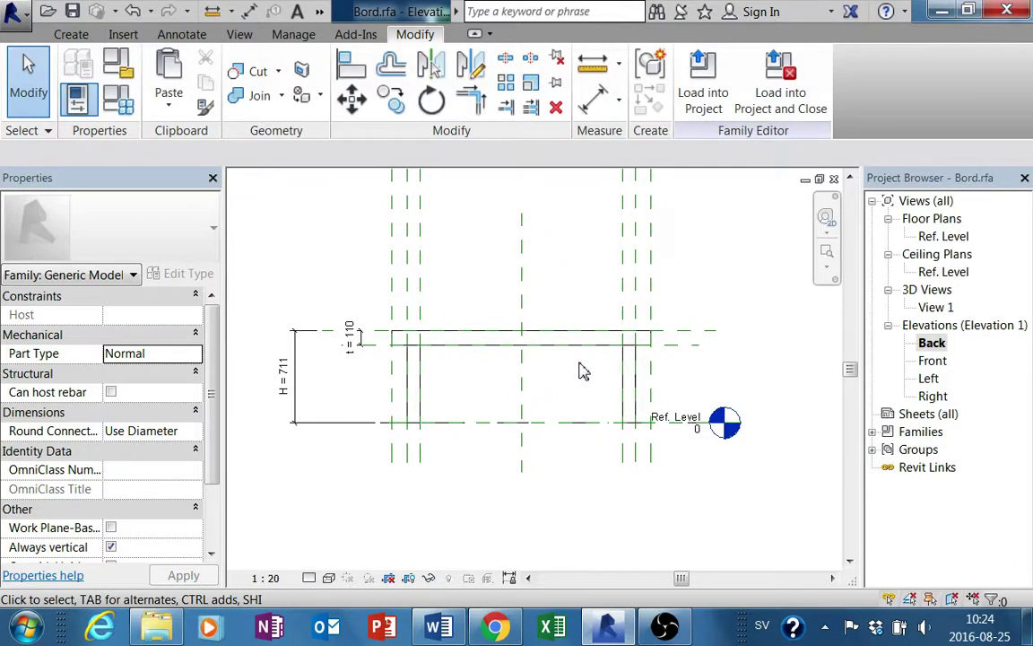
# - Inspect the table in the 3D view and load it into the house project
pyautogui.doubleClick(937, 307)
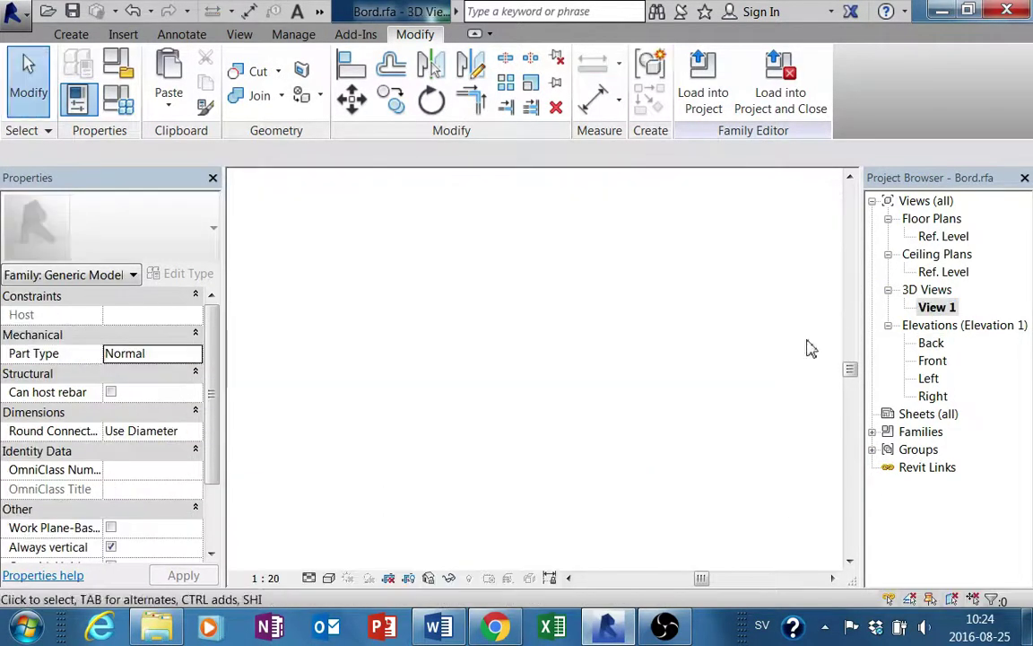
pyautogui.moveTo(618, 364)
pyautogui.keyDown('shift'); pyautogui.mouseDown(button='middle')
pyautogui.moveTo(582, 411)
pyautogui.moveTo(455, 358)
pyautogui.moveTo(423, 255)
pyautogui.moveTo(455, 230)
pyautogui.moveTo(581, 461)
pyautogui.mouseUp(button='middle'); pyautogui.keyUp('shift')
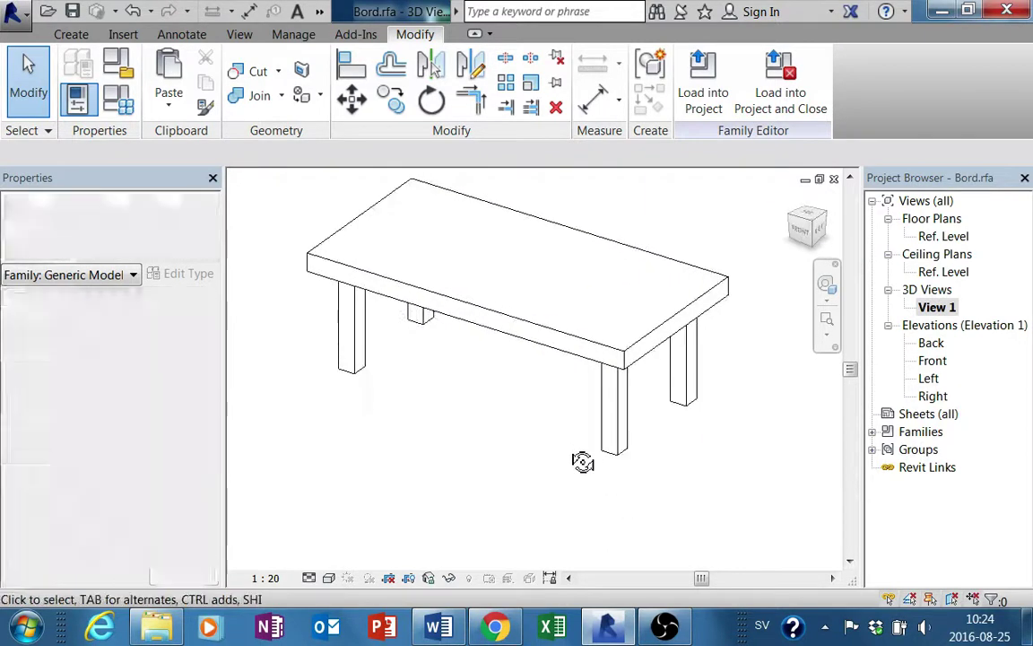
pyautogui.click(709, 95)
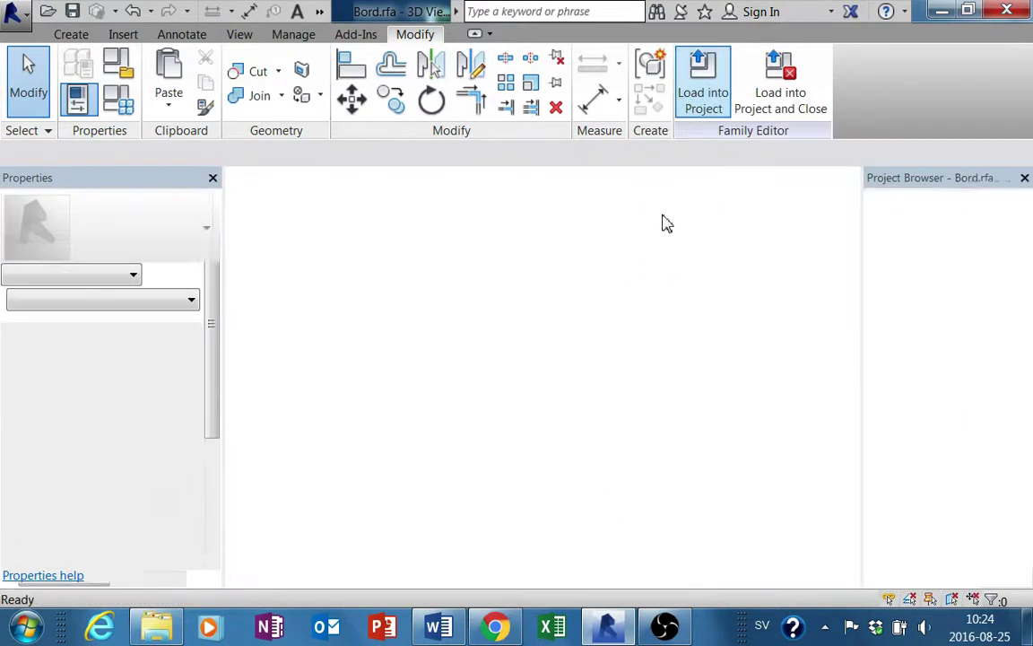
# - Place the Bord table beside the house in Plan 1 and view it in {3D}
pyautogui.moveTo(356, 389); pyautogui.dragTo(403, 357, button='middle')
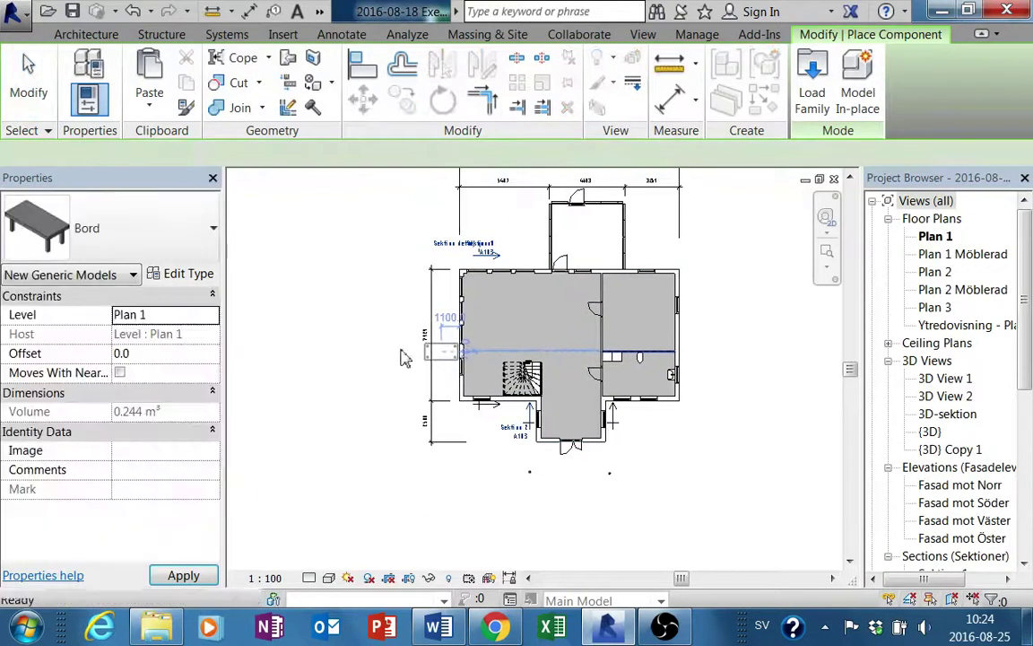
pyautogui.doubleClick(931, 434)
pyautogui.scroll(-2, 513, 376)
pyautogui.scroll(-4, 395, 385)
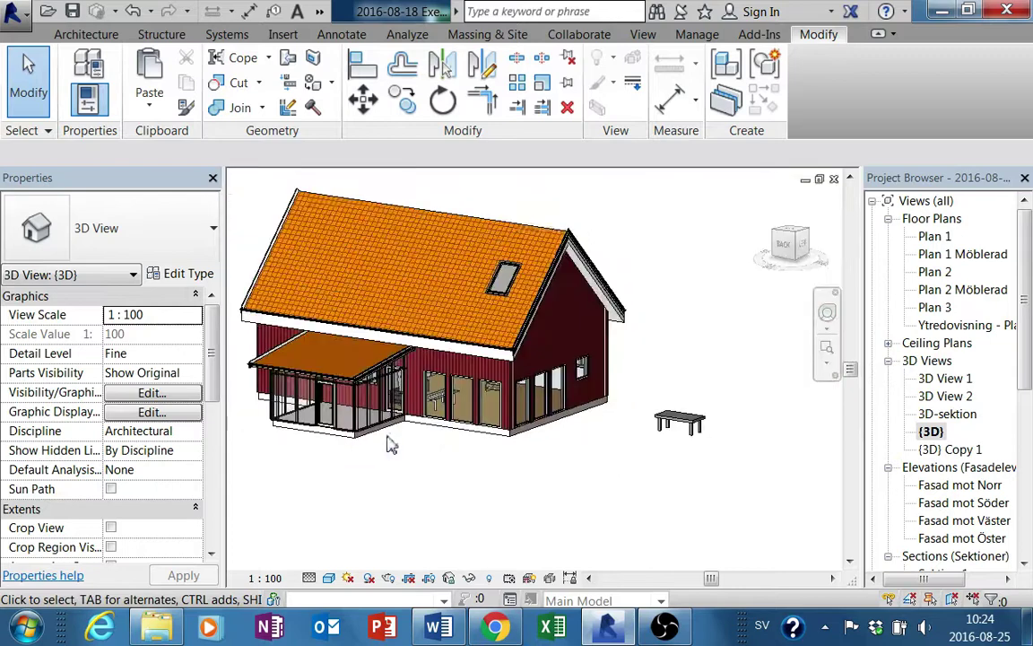
pyautogui.scroll(1, 421, 395)
pyautogui.scroll(2, 576, 415)
pyautogui.scroll(2, 565, 368)
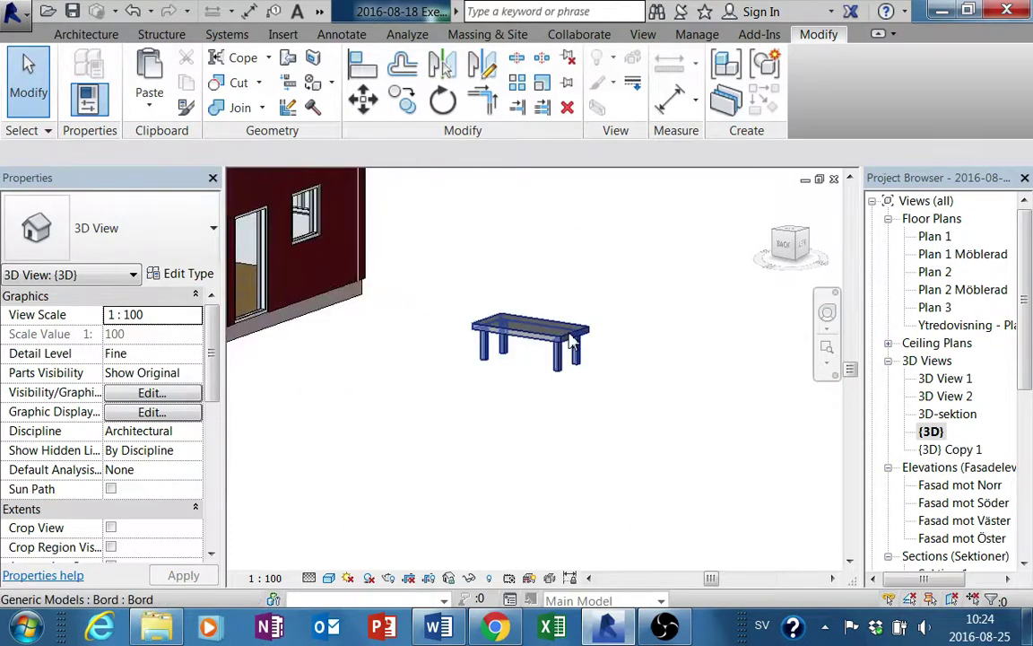
# - Bring up the table's Type Properties, showing L 2000 and B 1000
pyautogui.click(573, 343)
pyautogui.moveTo(381, 346)
pyautogui.mouseDown(button='middle')
pyautogui.moveTo(414, 300)
pyautogui.moveTo(432, 341)
pyautogui.mouseUp(button='middle')
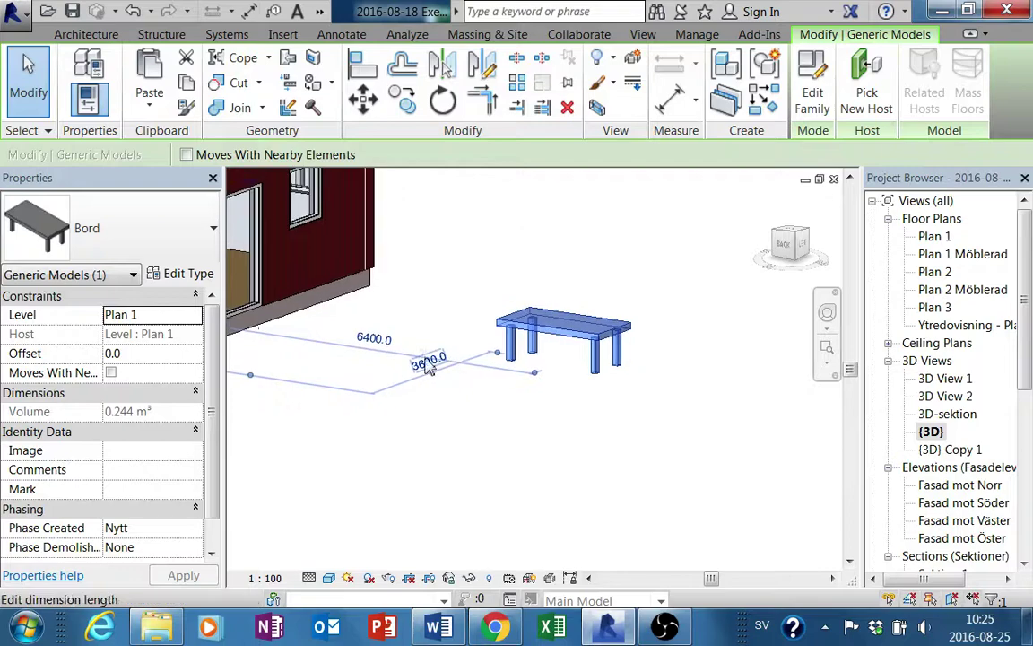
pyautogui.click(183, 273)
pyautogui.moveTo(485, 27); pyautogui.dragTo(301, 36)
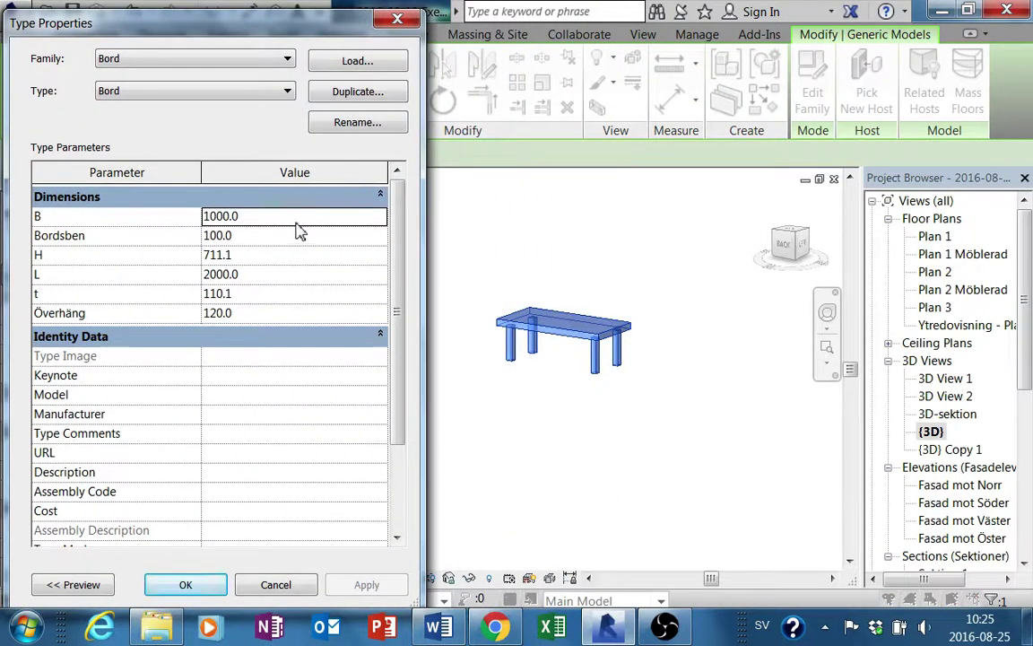
# - Set B 3000, t 30 and Överhäng 150, apply, then enter L 4000
pyautogui.click(296, 215)
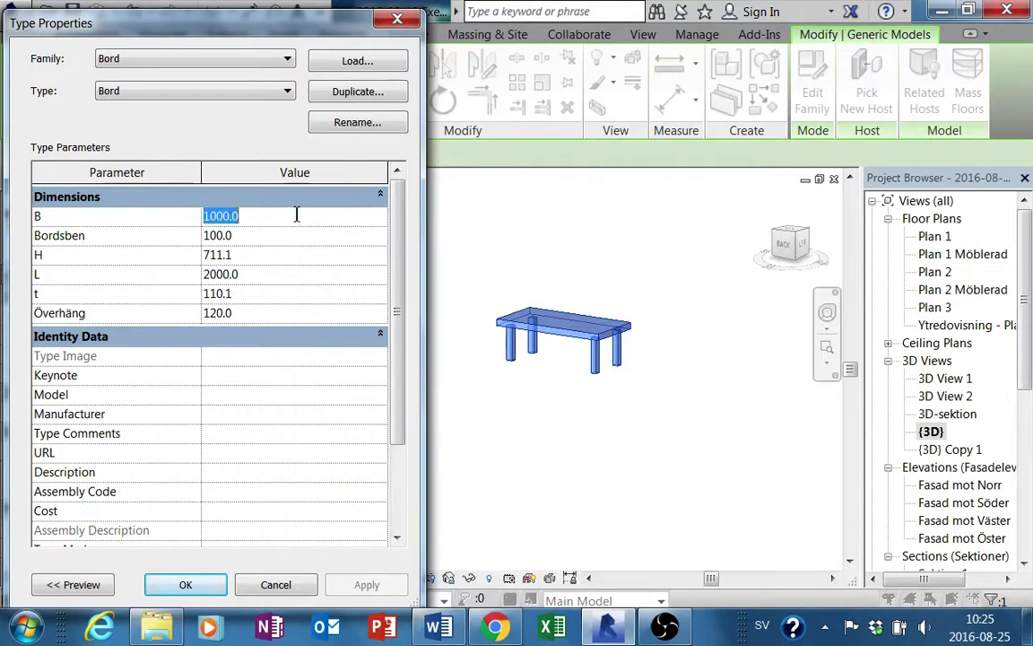
pyautogui.write('30')
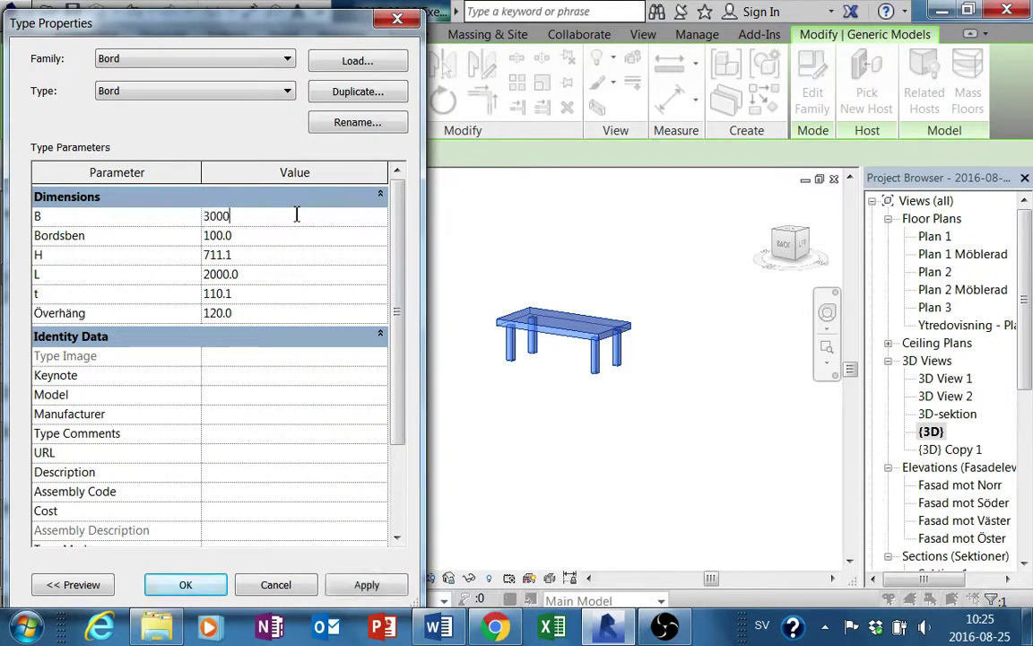
pyautogui.press('Tab')
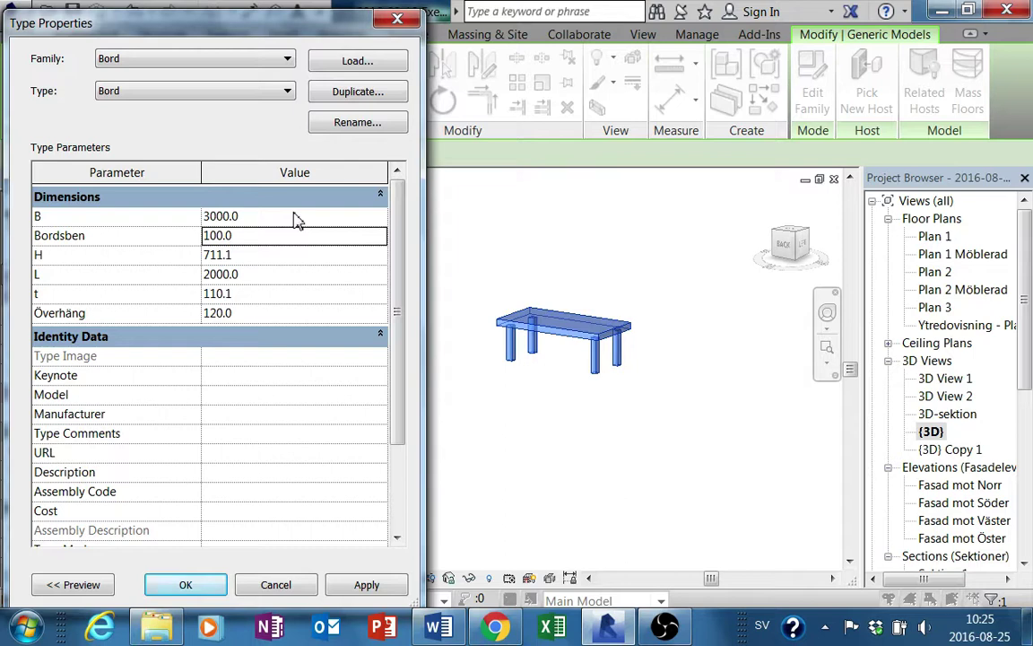
pyautogui.write('2')
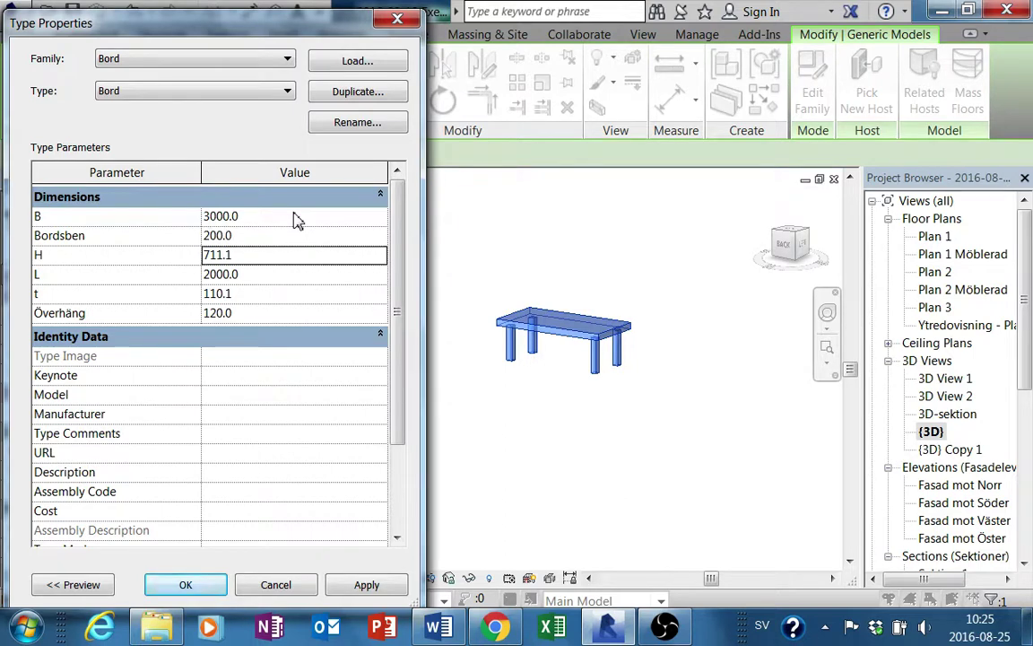
pyautogui.write('800')
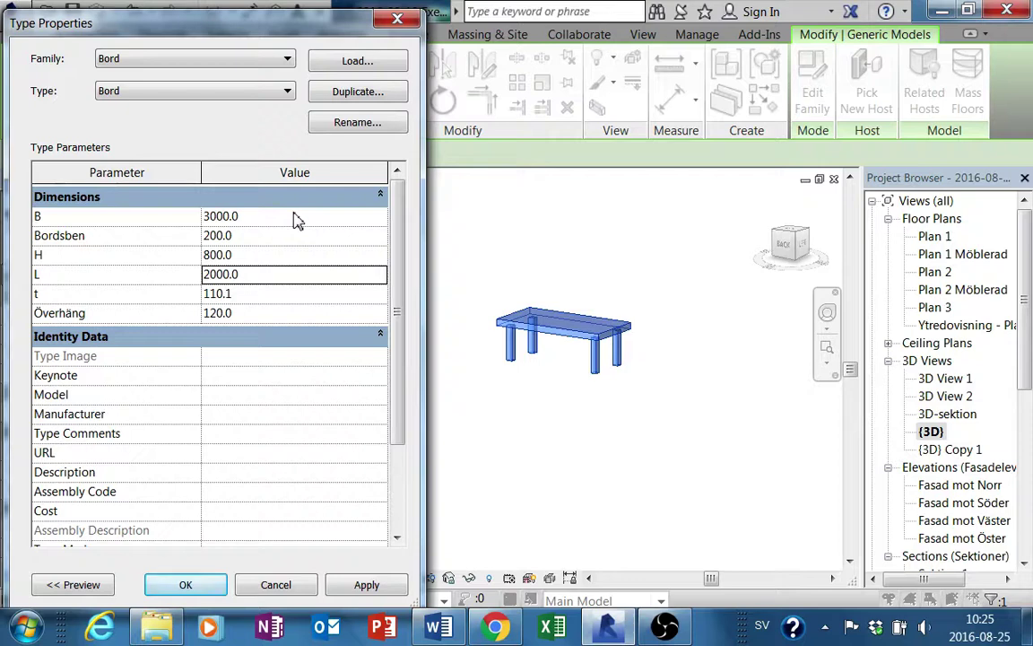
pyautogui.write('1')
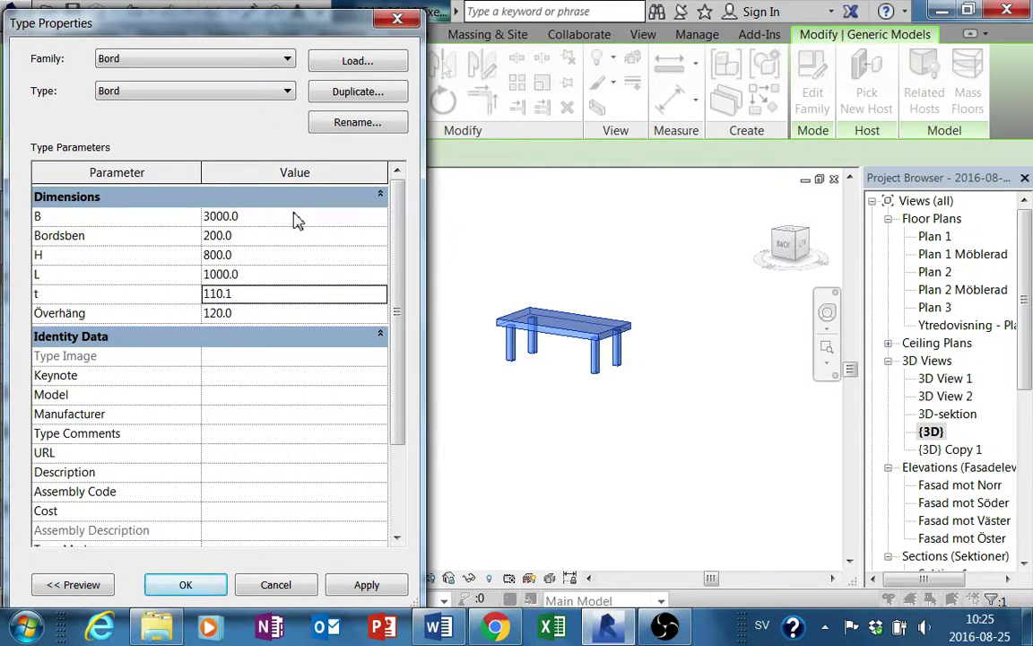
pyautogui.write('30.0')
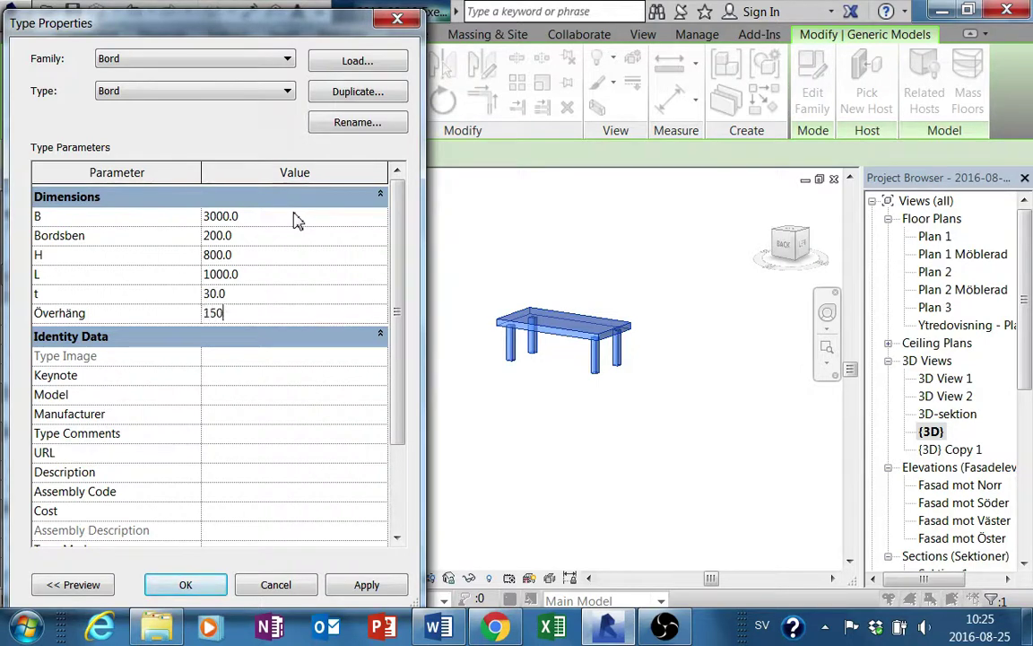
pyautogui.click(382, 582)
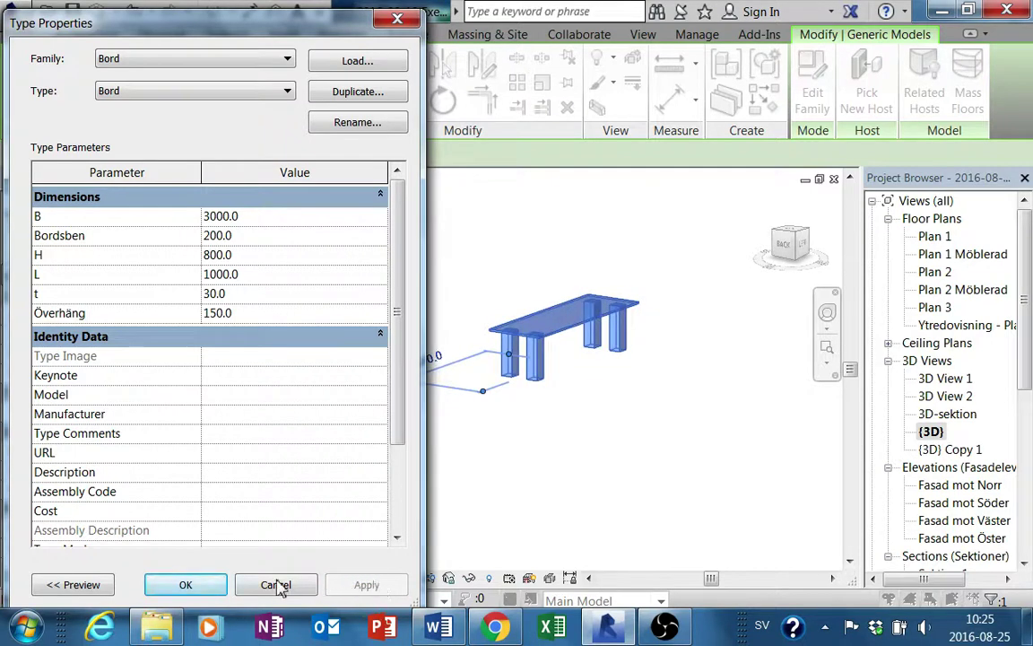
pyautogui.click(269, 276)
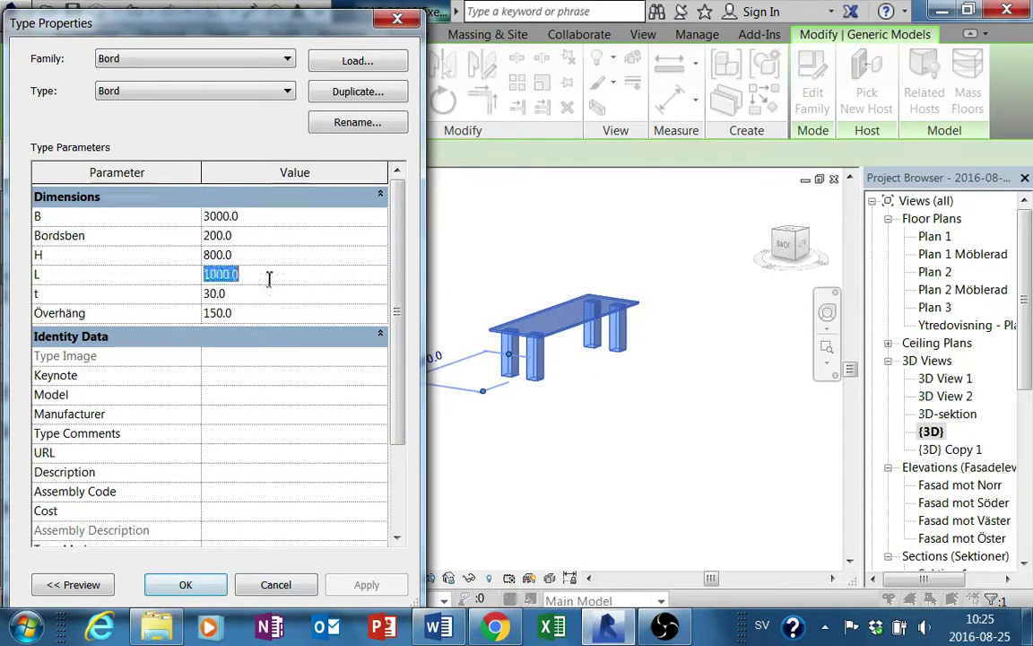
pyautogui.write('4000')
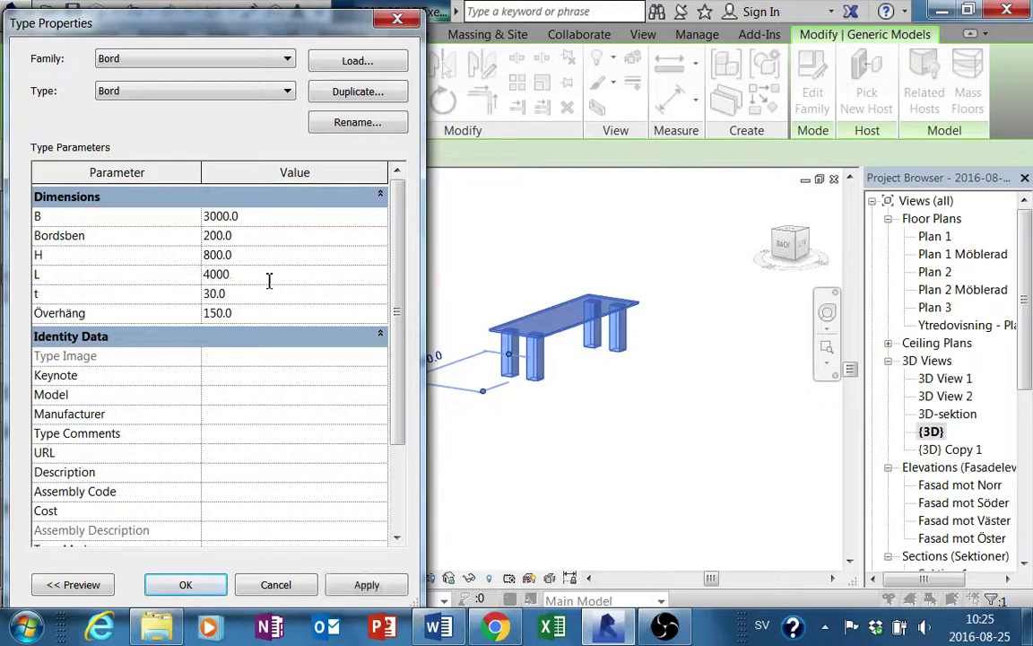
pyautogui.click(214, 584)
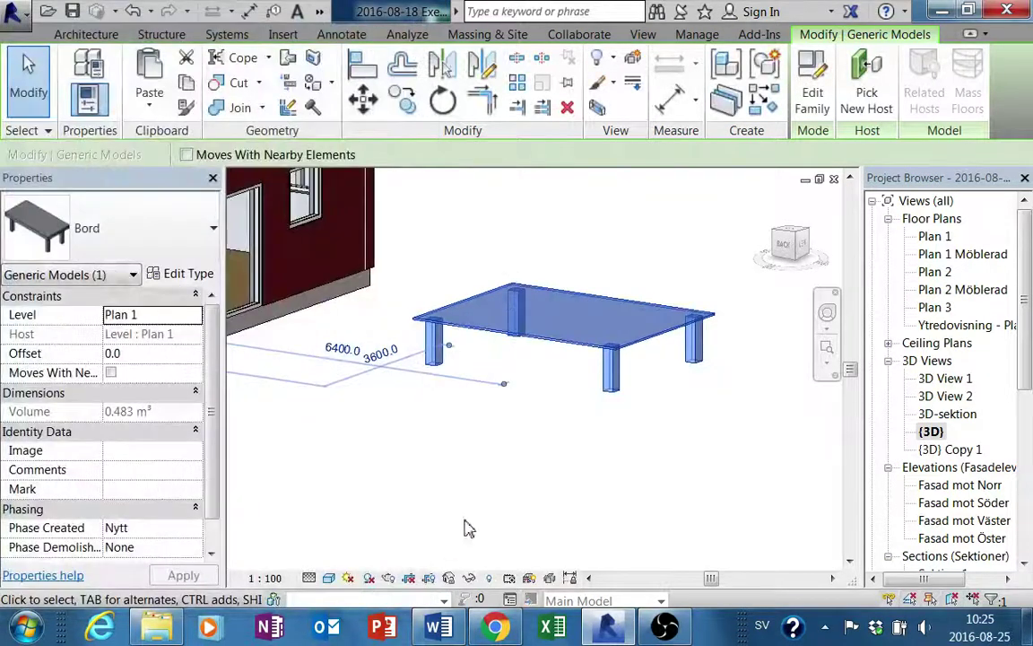
pyautogui.click(539, 484)
pyautogui.moveTo(539, 484)
pyautogui.keyDown('shift'); pyautogui.mouseDown(button='middle')
pyautogui.moveTo(600, 499)
pyautogui.moveTo(593, 411)
pyautogui.moveTo(594, 489)
pyautogui.moveTo(480, 502)
pyautogui.moveTo(445, 438)
pyautogui.moveTo(543, 485)
pyautogui.mouseUp(button='middle'); pyautogui.keyUp('shift')
pyautogui.click(593, 417)
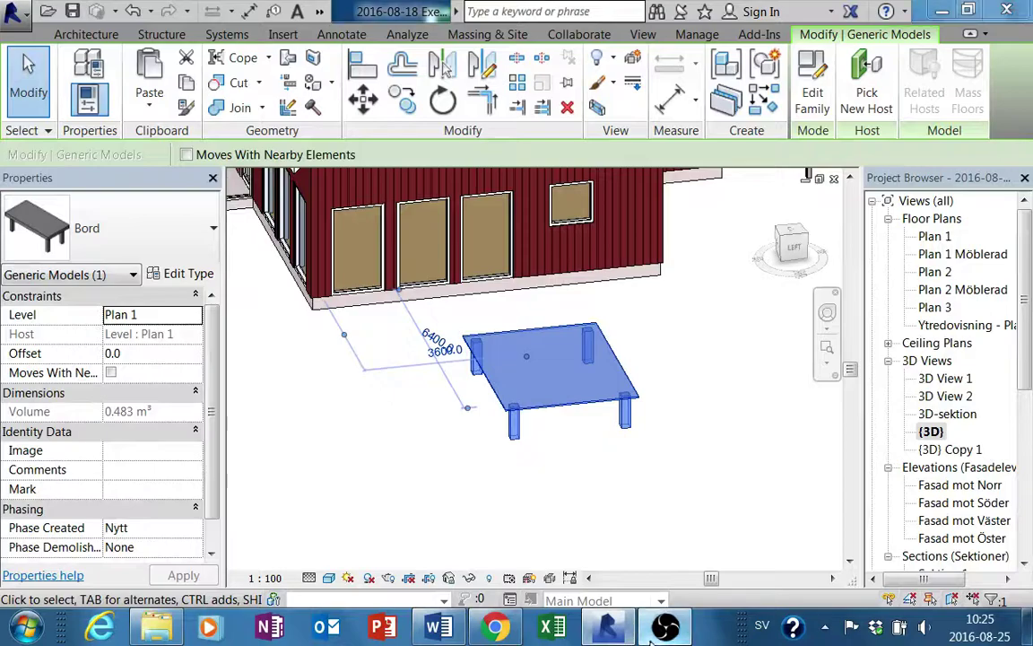